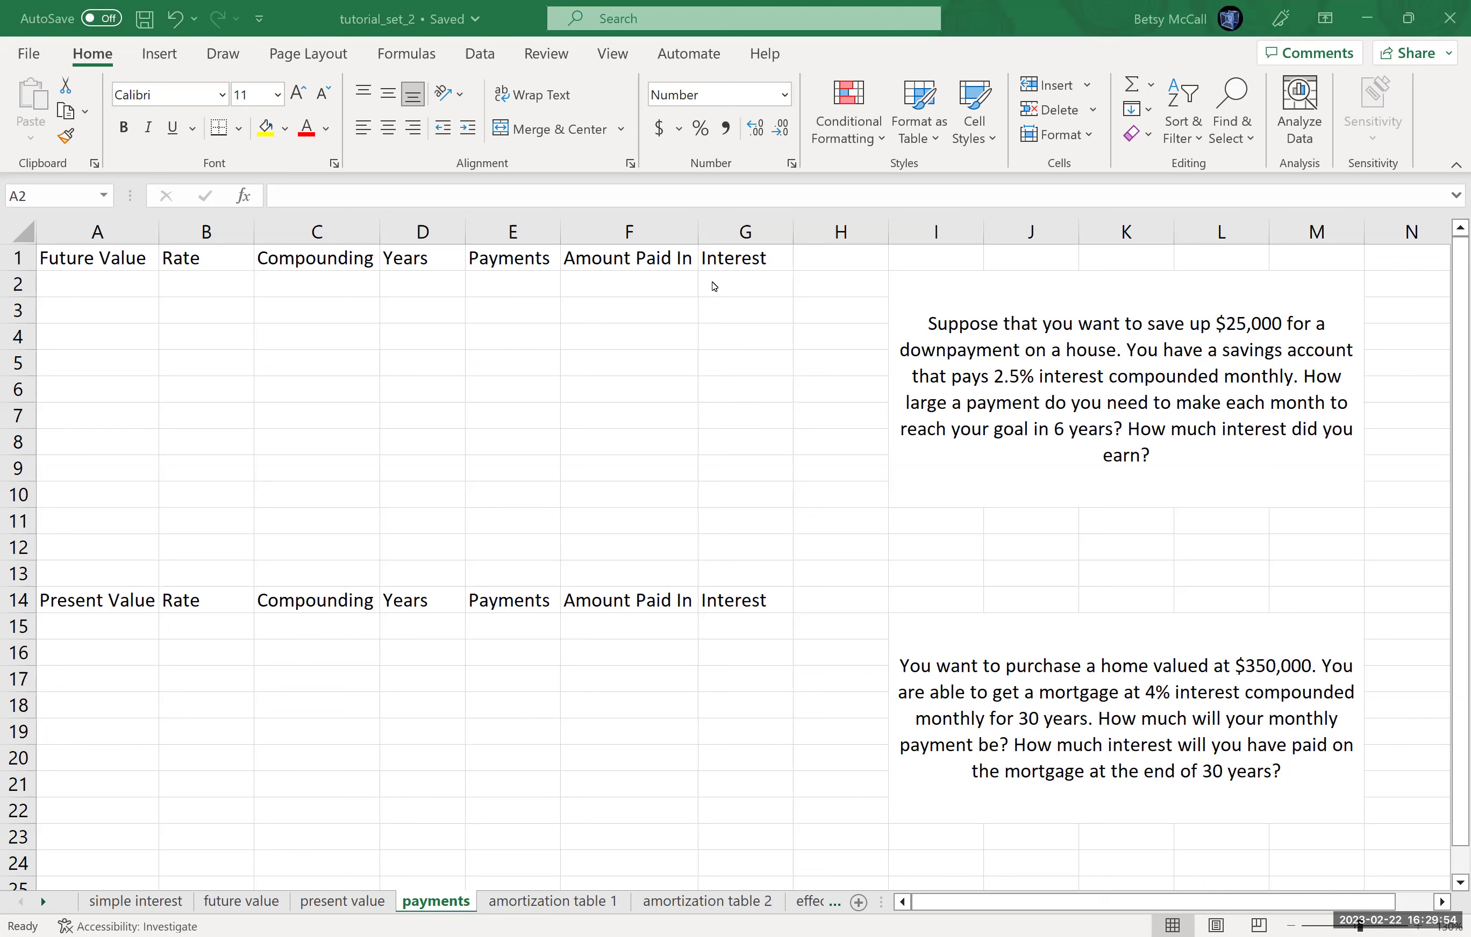
Fill A2:D2 with 25000, 2.5%, 12 and 6 as the savings inputs
{"action": "left_click", "coordinate": [107, 285]}
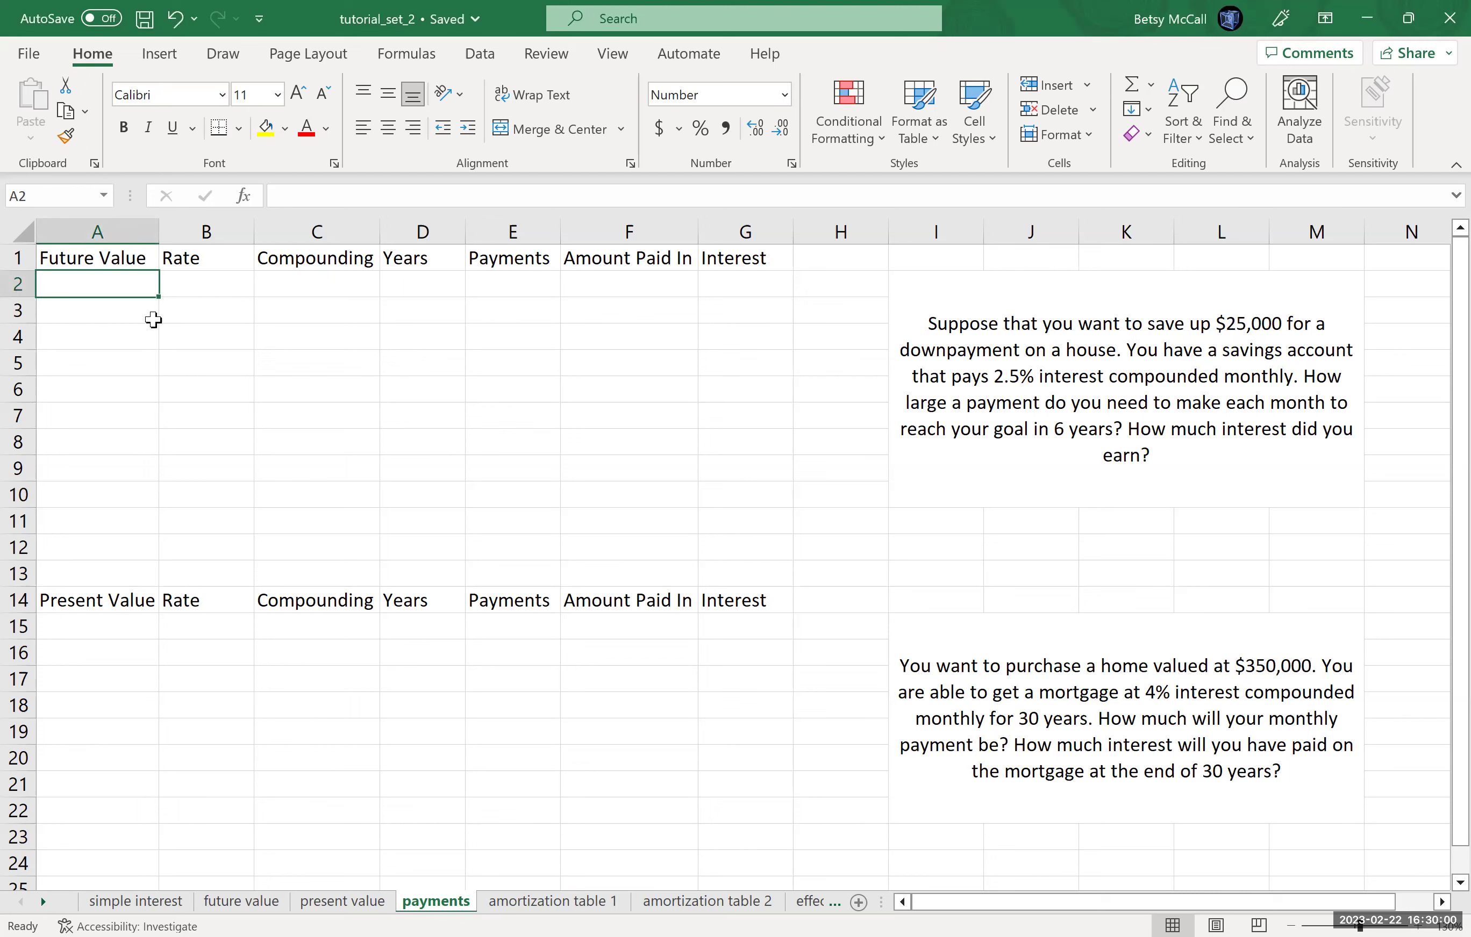
{"action": "type", "text": "25000"}
{"action": "key", "text": "Tab"}
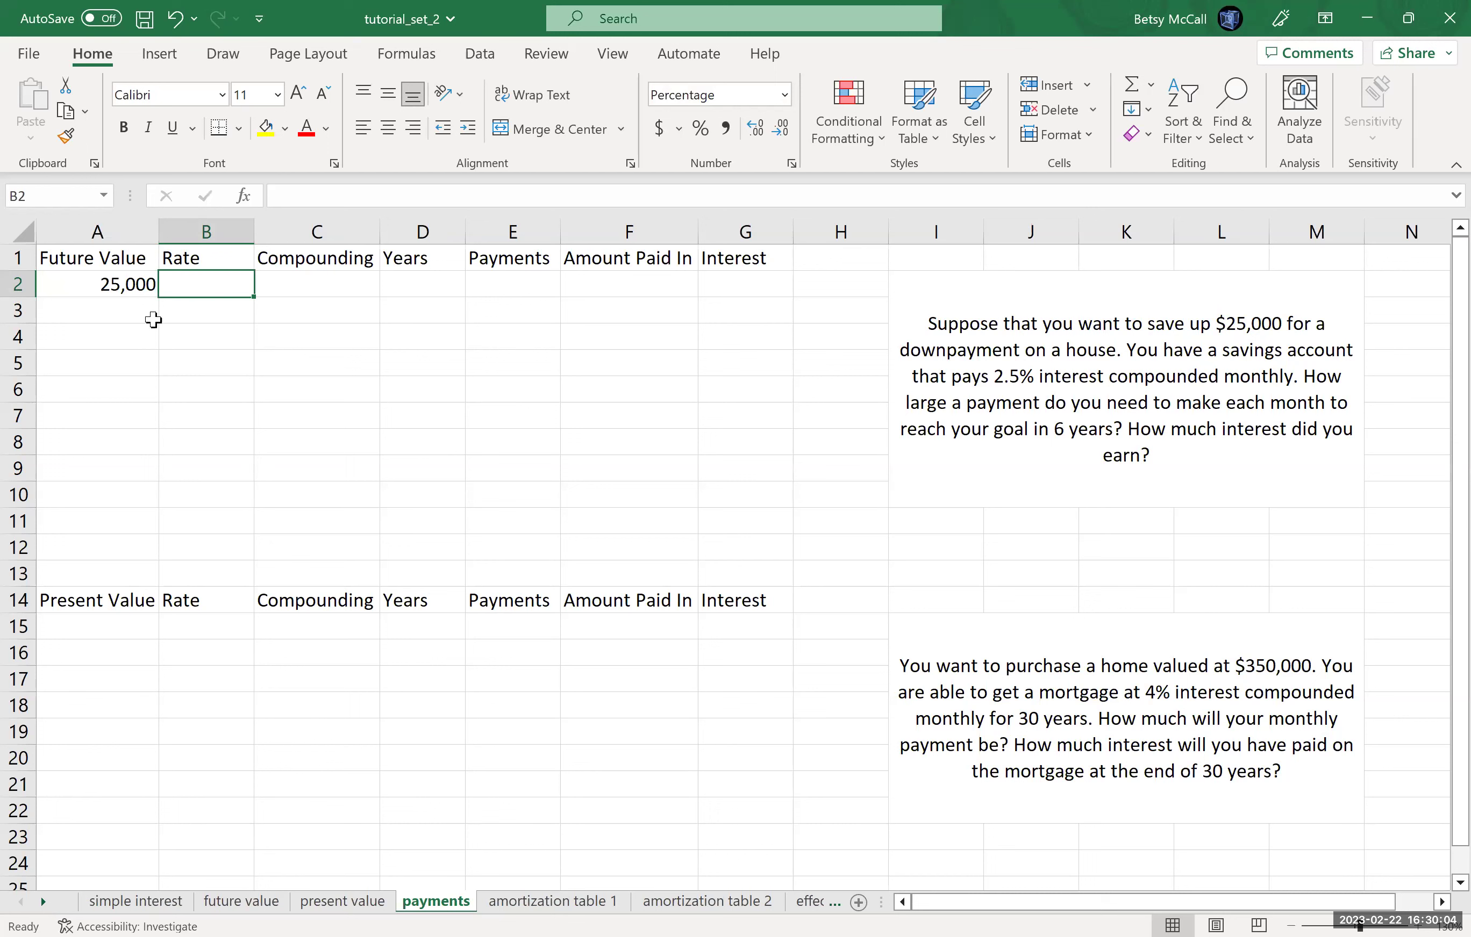
{"action": "type", "text": "2.5"}
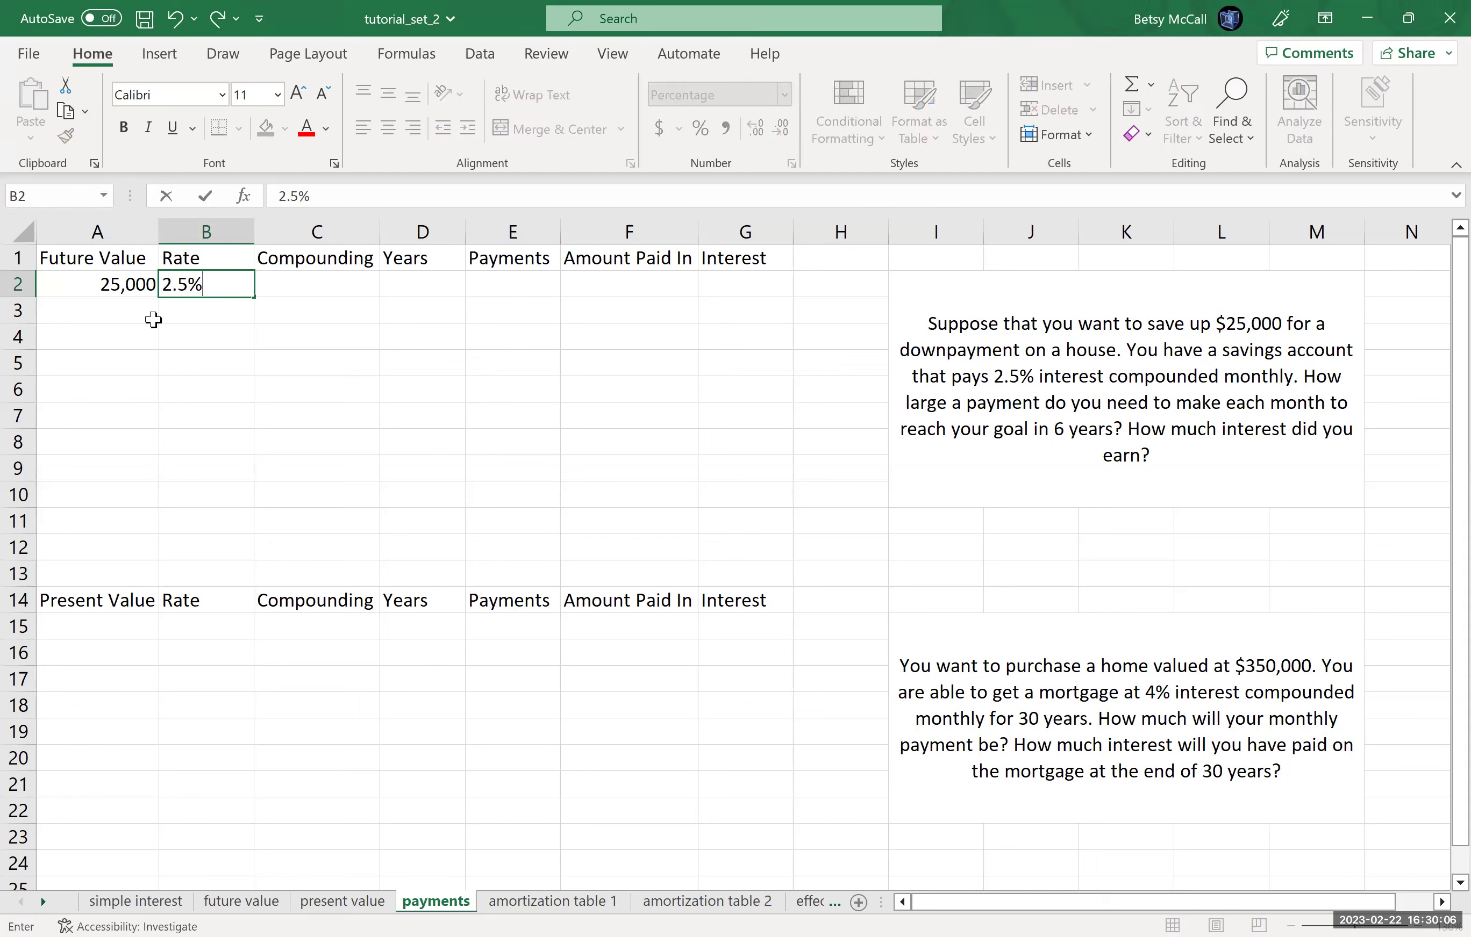
{"action": "key", "text": "Tab"}
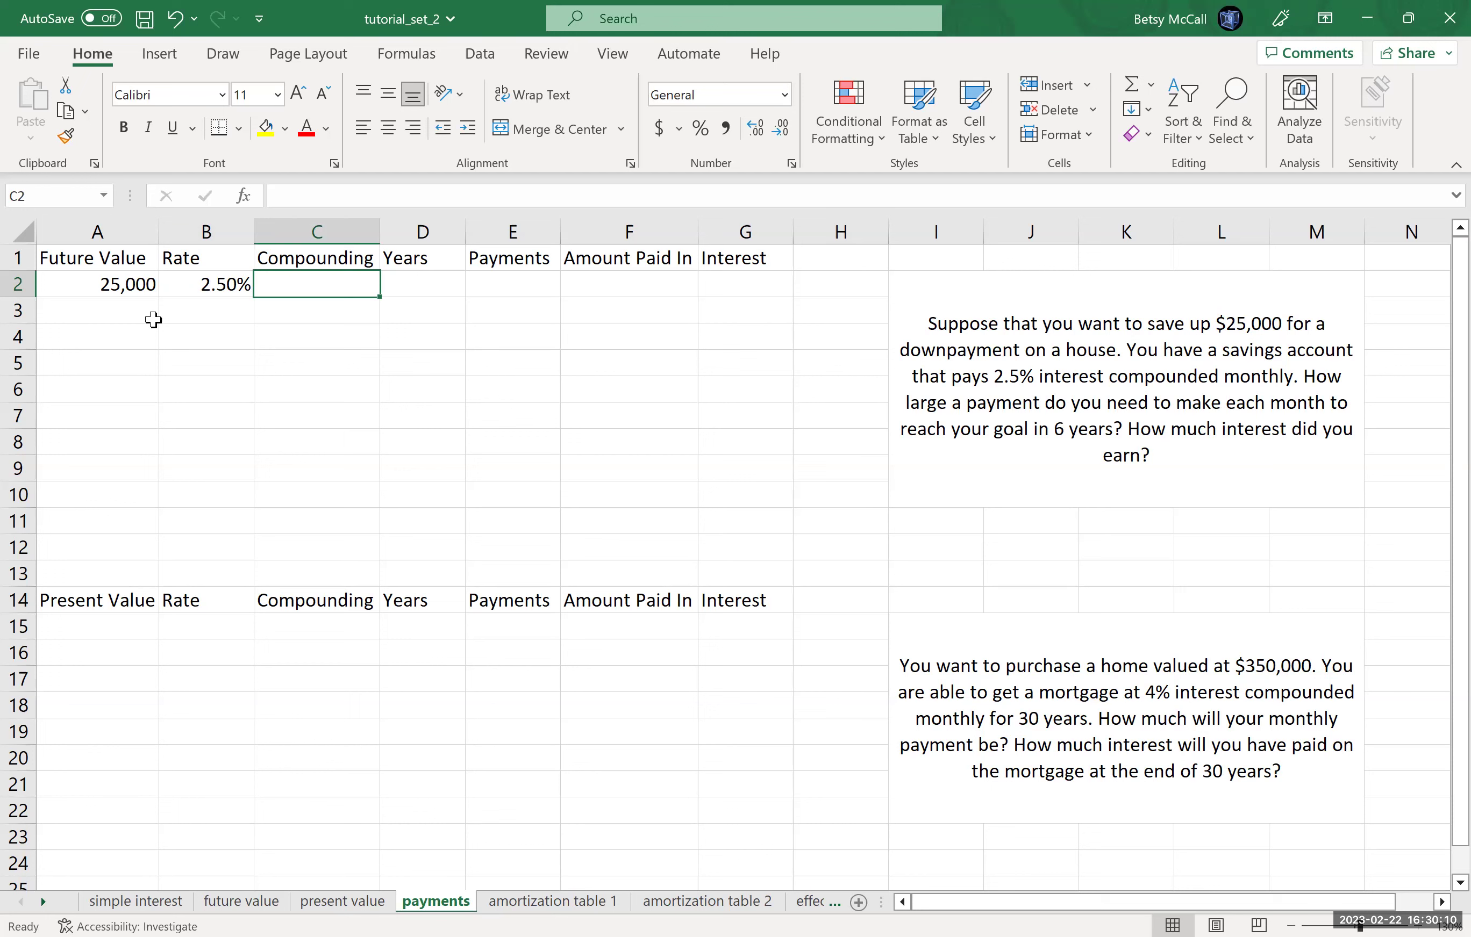
{"action": "type", "text": "12"}
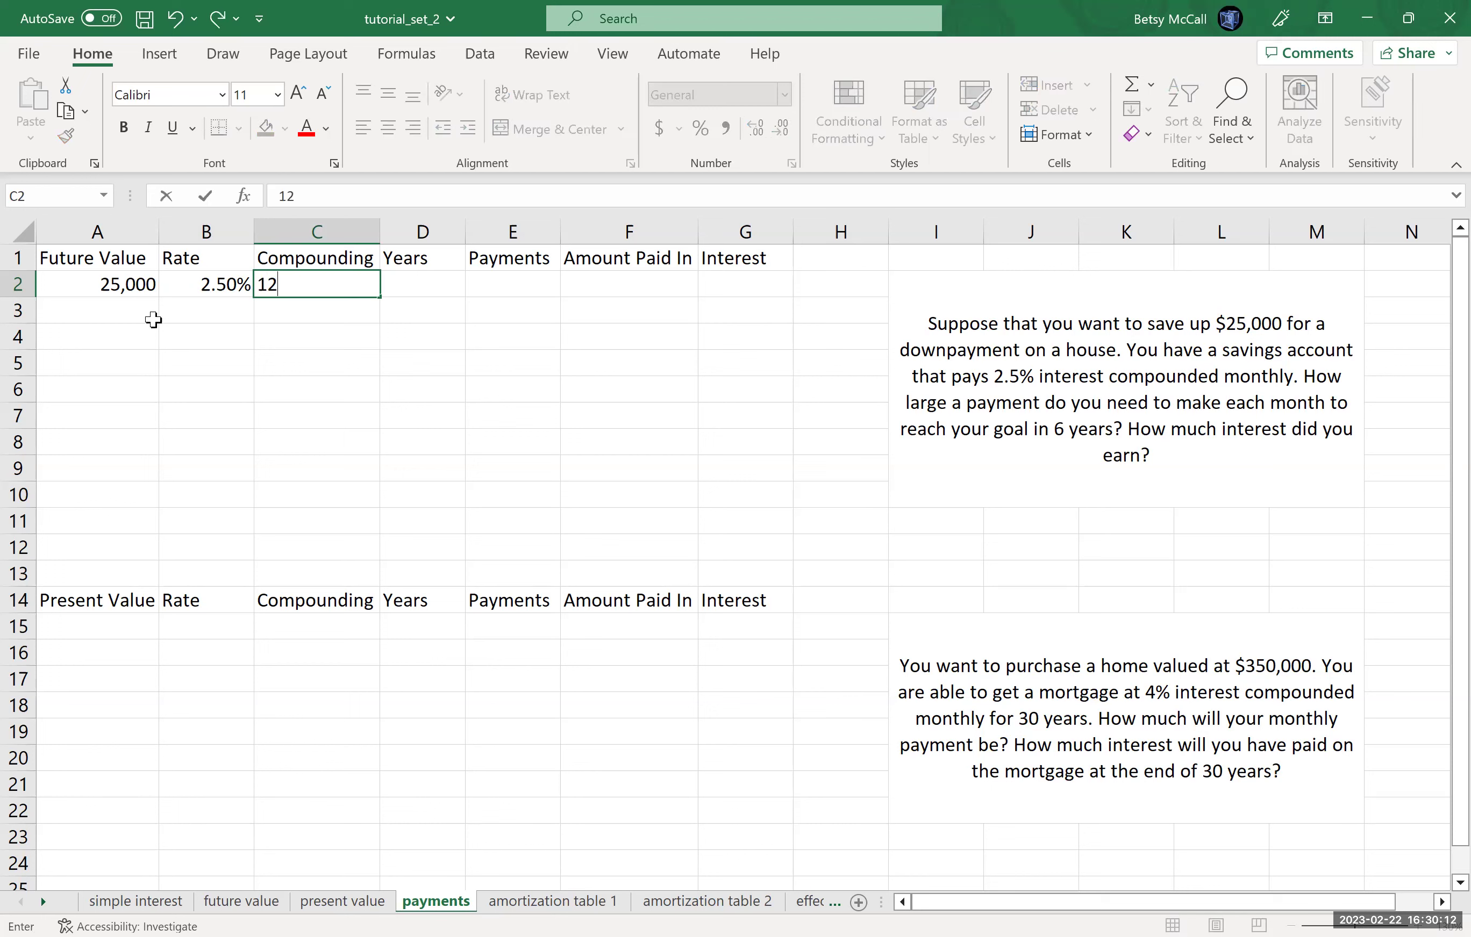
{"action": "key", "text": "Tab"}
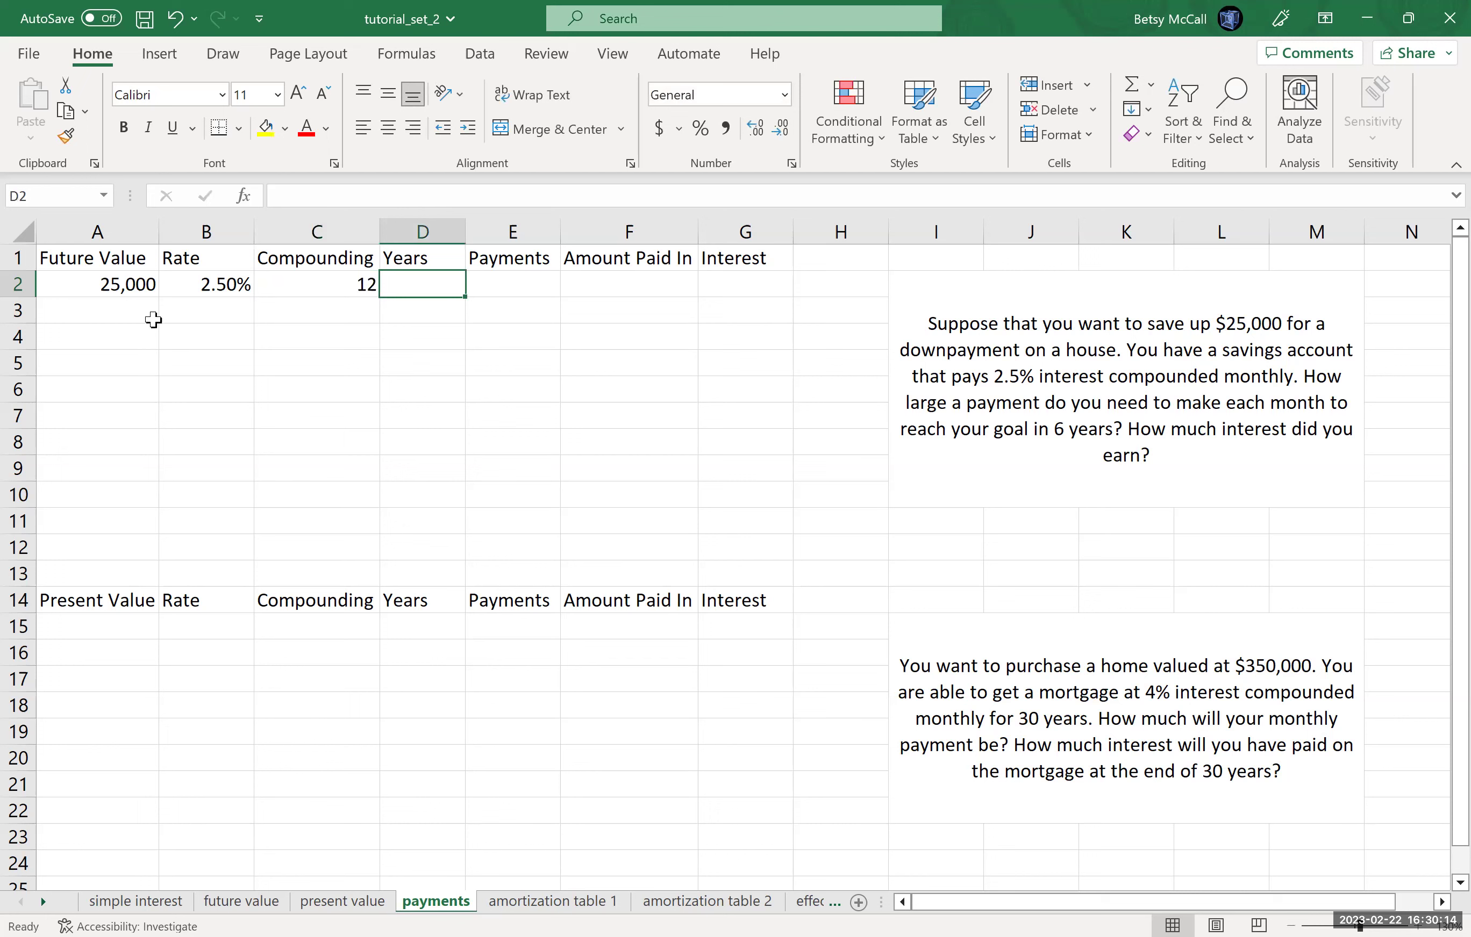
{"action": "type", "text": "6"}
{"action": "key", "text": "Tab"}
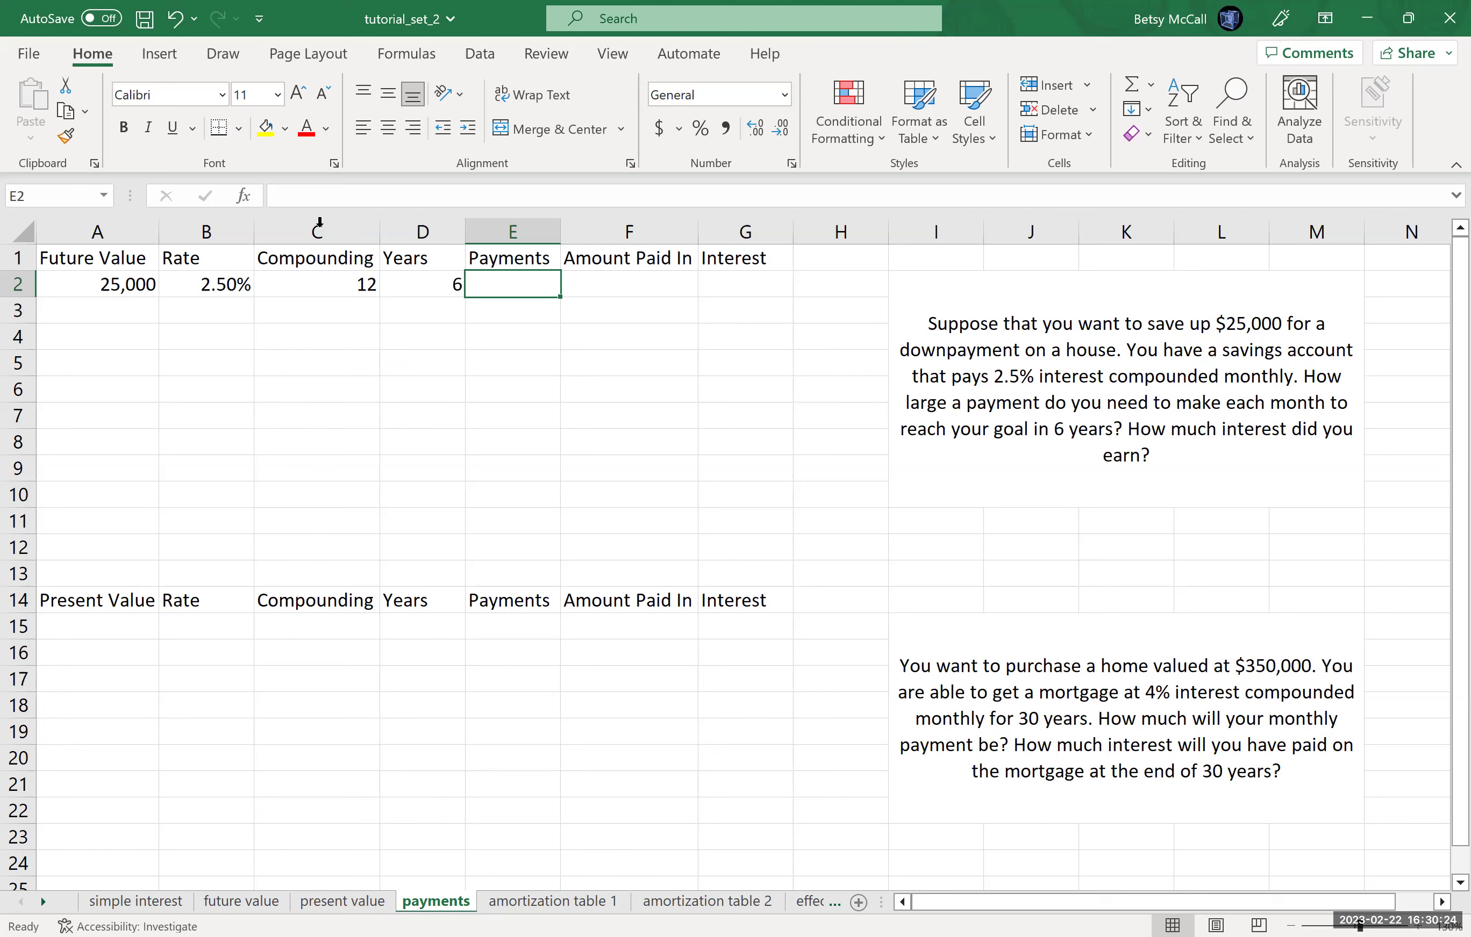
Search the Insert Function list for 'payment' functions for cell E2
{"action": "left_click", "coordinate": [243, 196]}
{"action": "type", "text": "payment"}
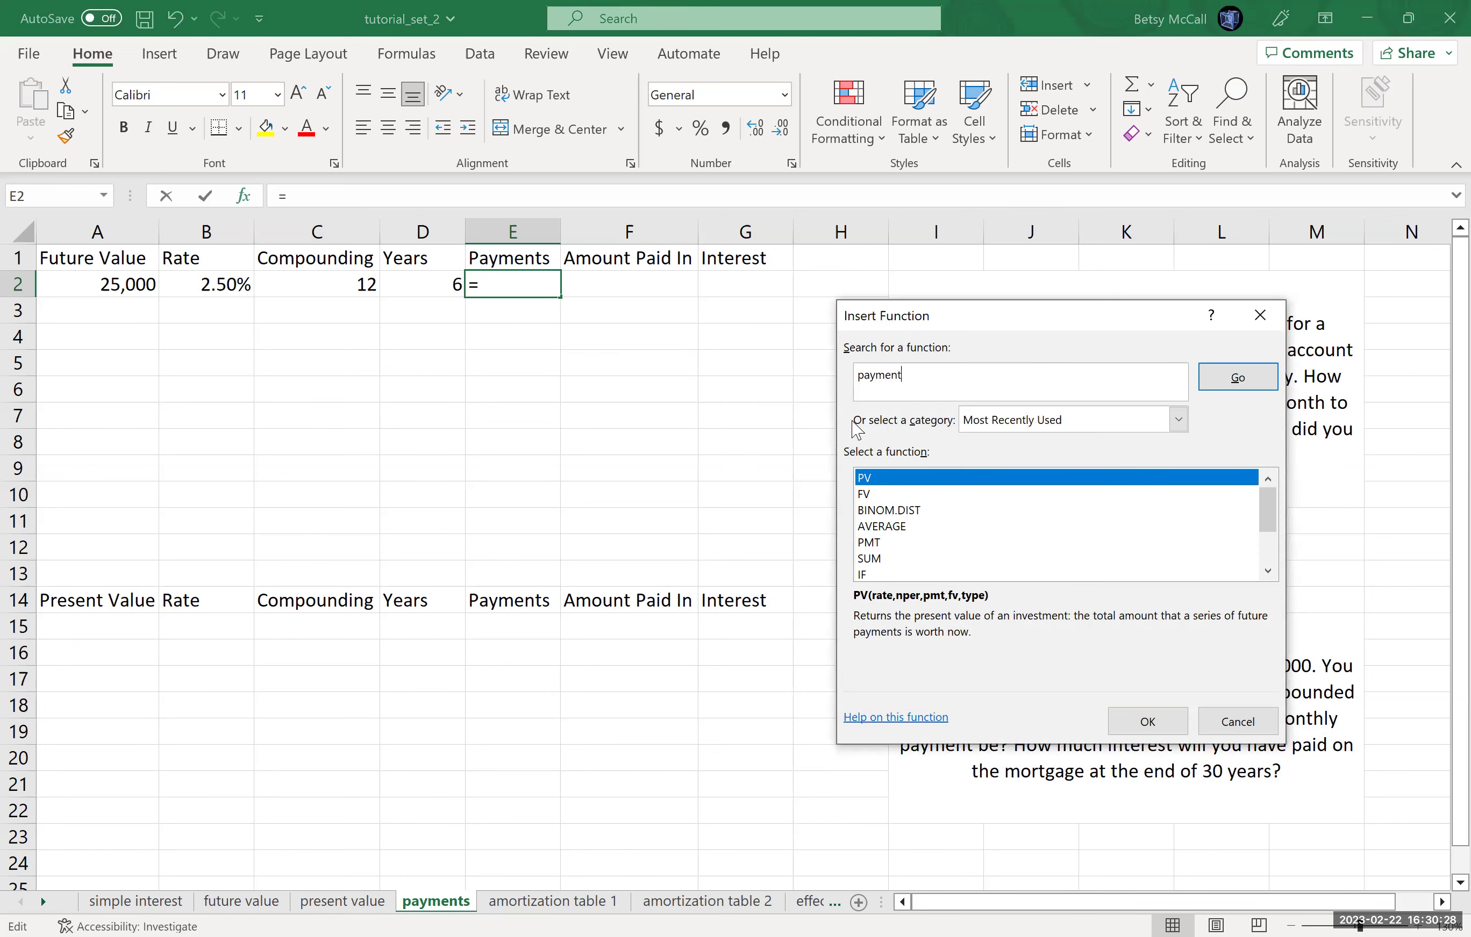
{"action": "key", "text": "Return"}
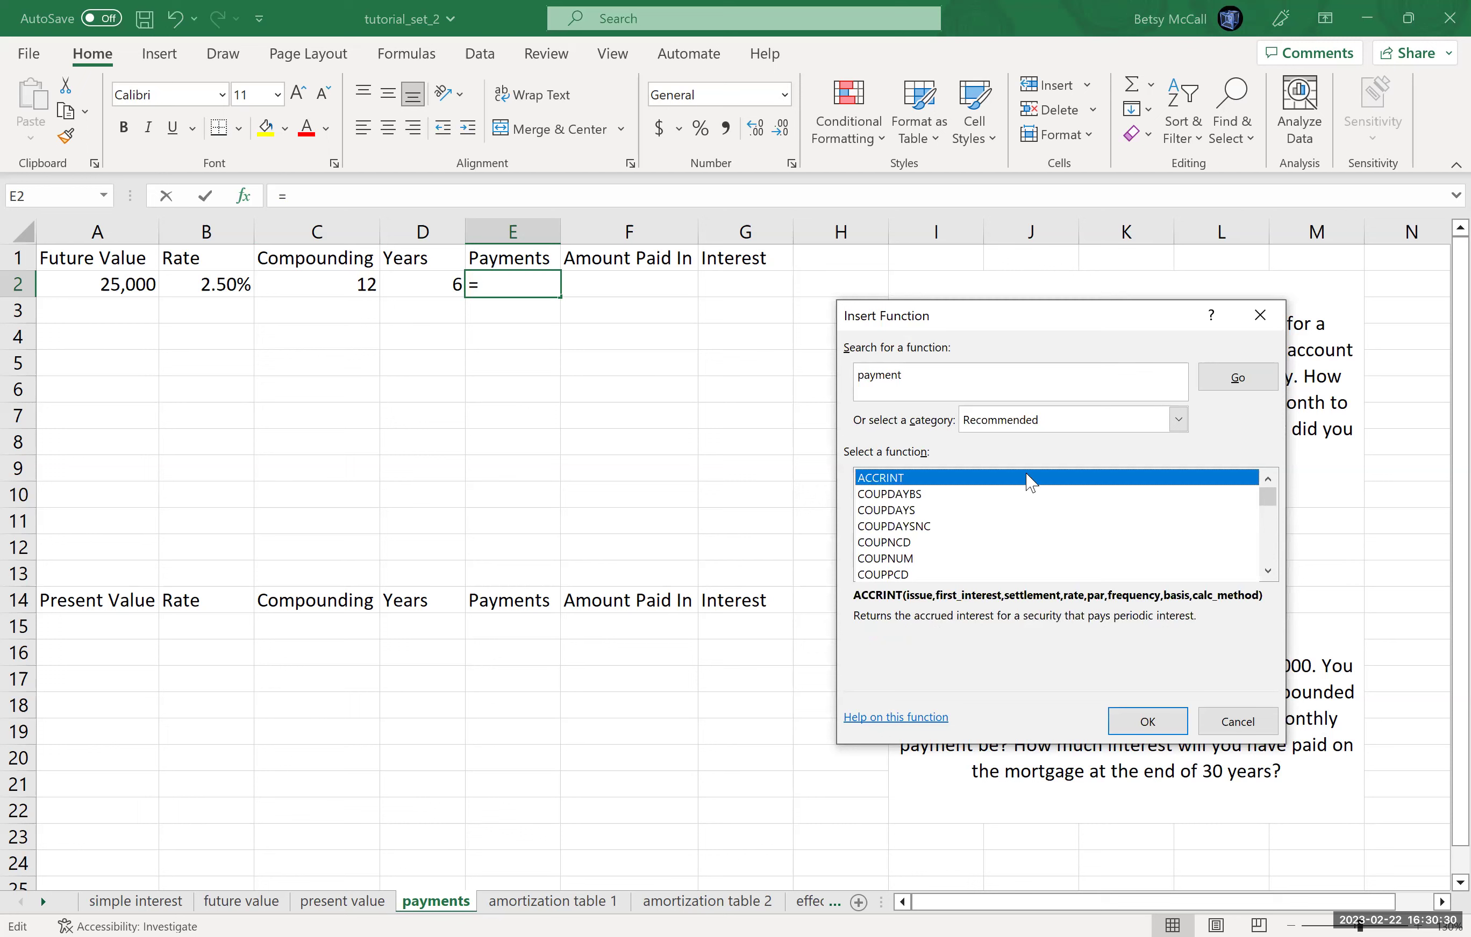
{"action": "left_click", "coordinate": [1268, 571]}
{"action": "left_click", "coordinate": [1268, 571]}
{"action": "left_click", "coordinate": [1268, 572]}
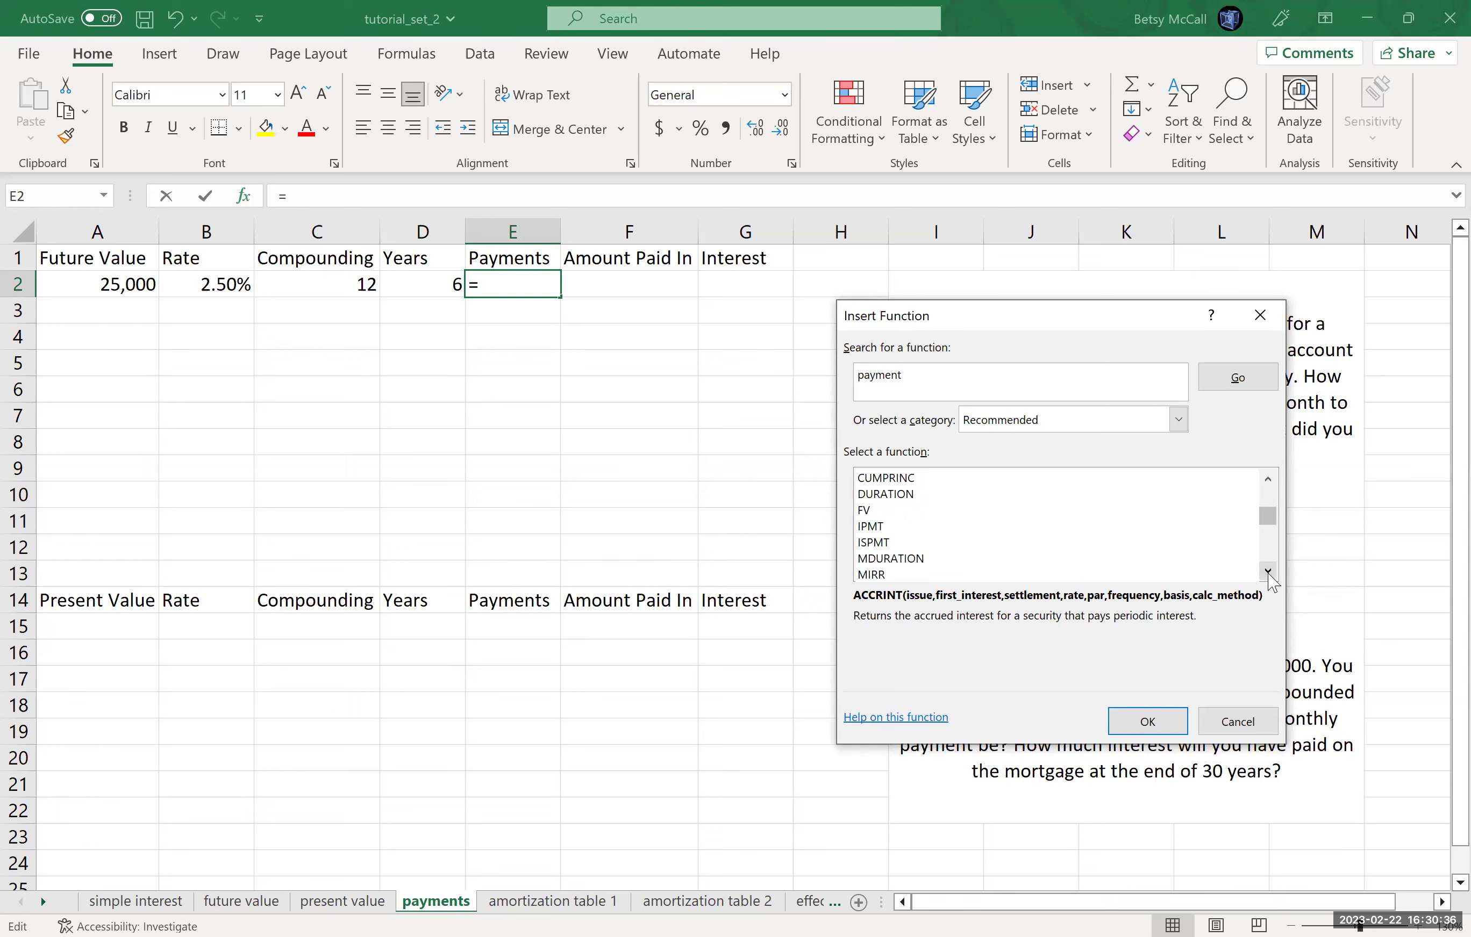
{"action": "left_click", "coordinate": [1268, 572]}
{"action": "left_click", "coordinate": [1268, 572]}
{"action": "left_click", "coordinate": [1268, 572]}
{"action": "left_click", "coordinate": [1268, 571]}
{"action": "left_click", "coordinate": [1268, 571]}
{"action": "left_click", "coordinate": [1267, 571]}
{"action": "left_click", "coordinate": [1268, 571]}
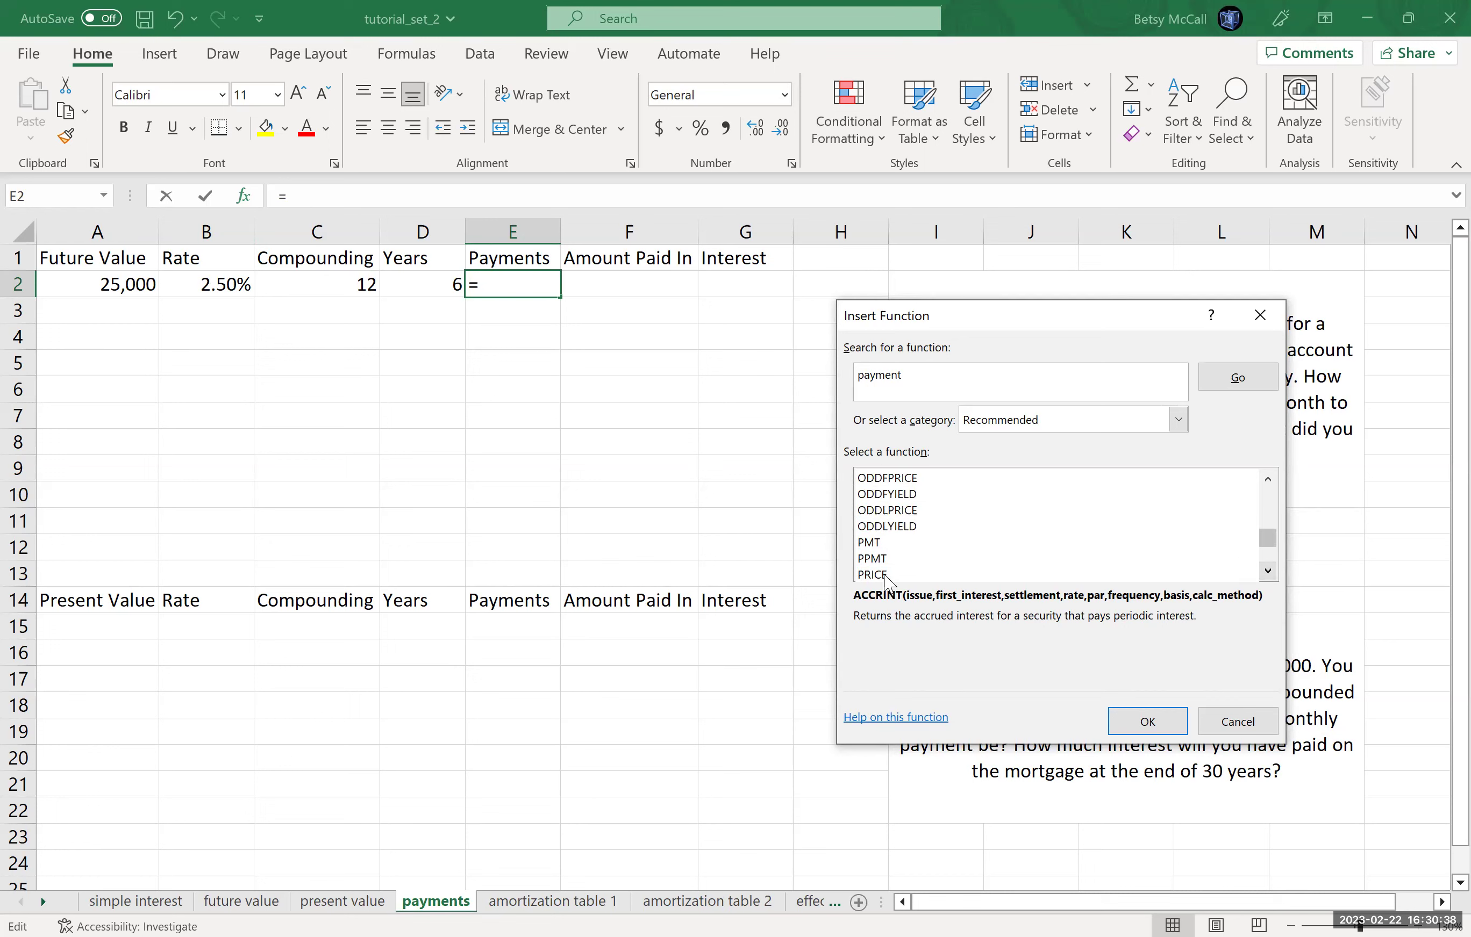
Insert PMT in E2 with the Rate argument set to B2/C2
{"action": "left_click", "coordinate": [876, 543]}
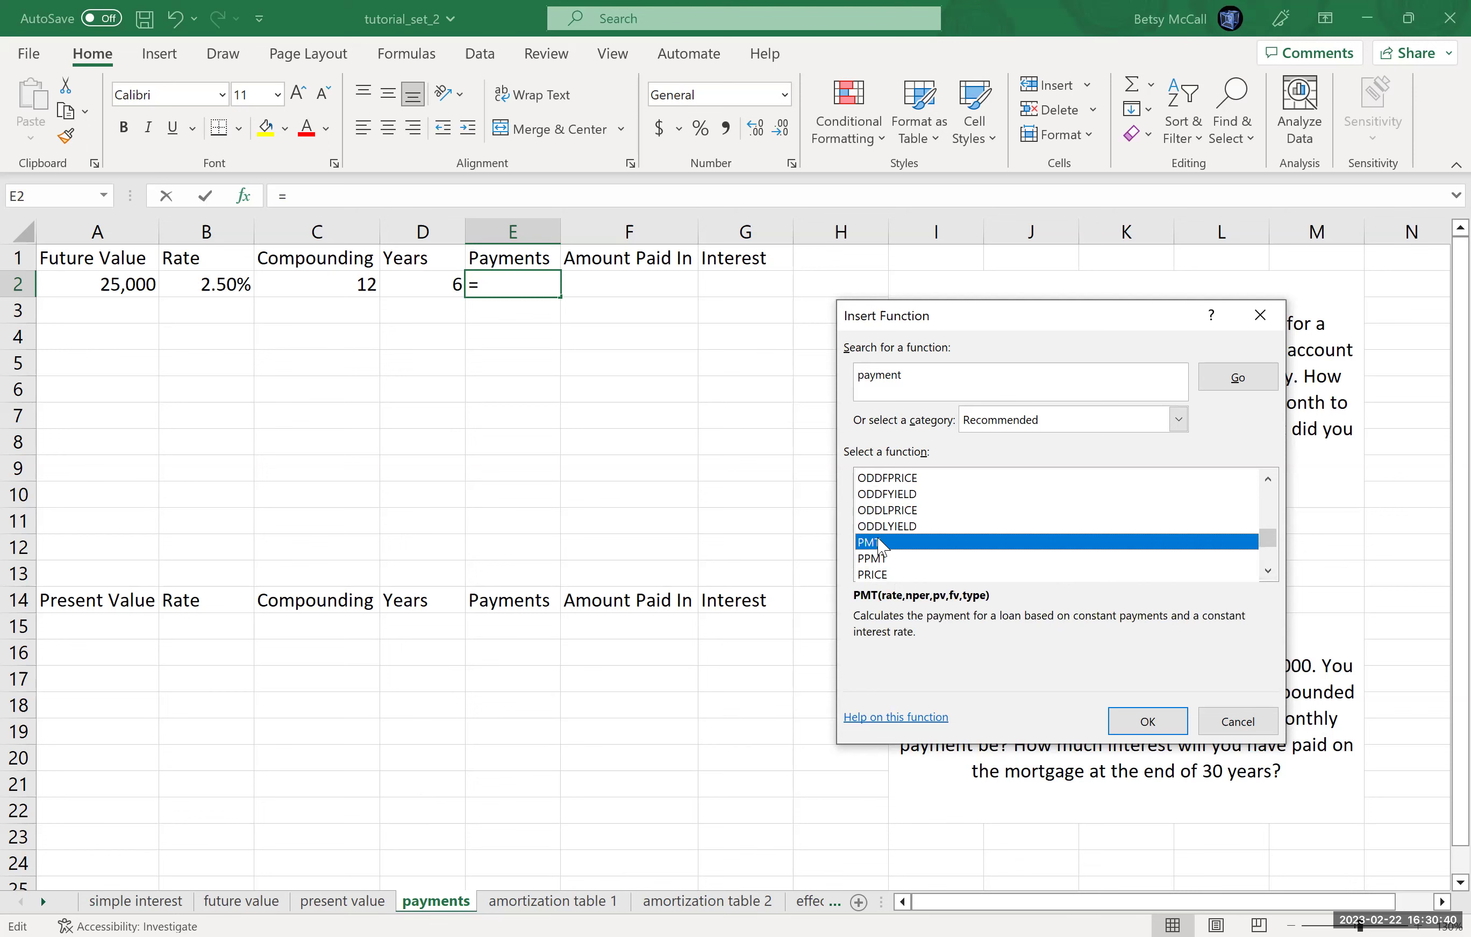
{"action": "double_click", "coordinate": [881, 543]}
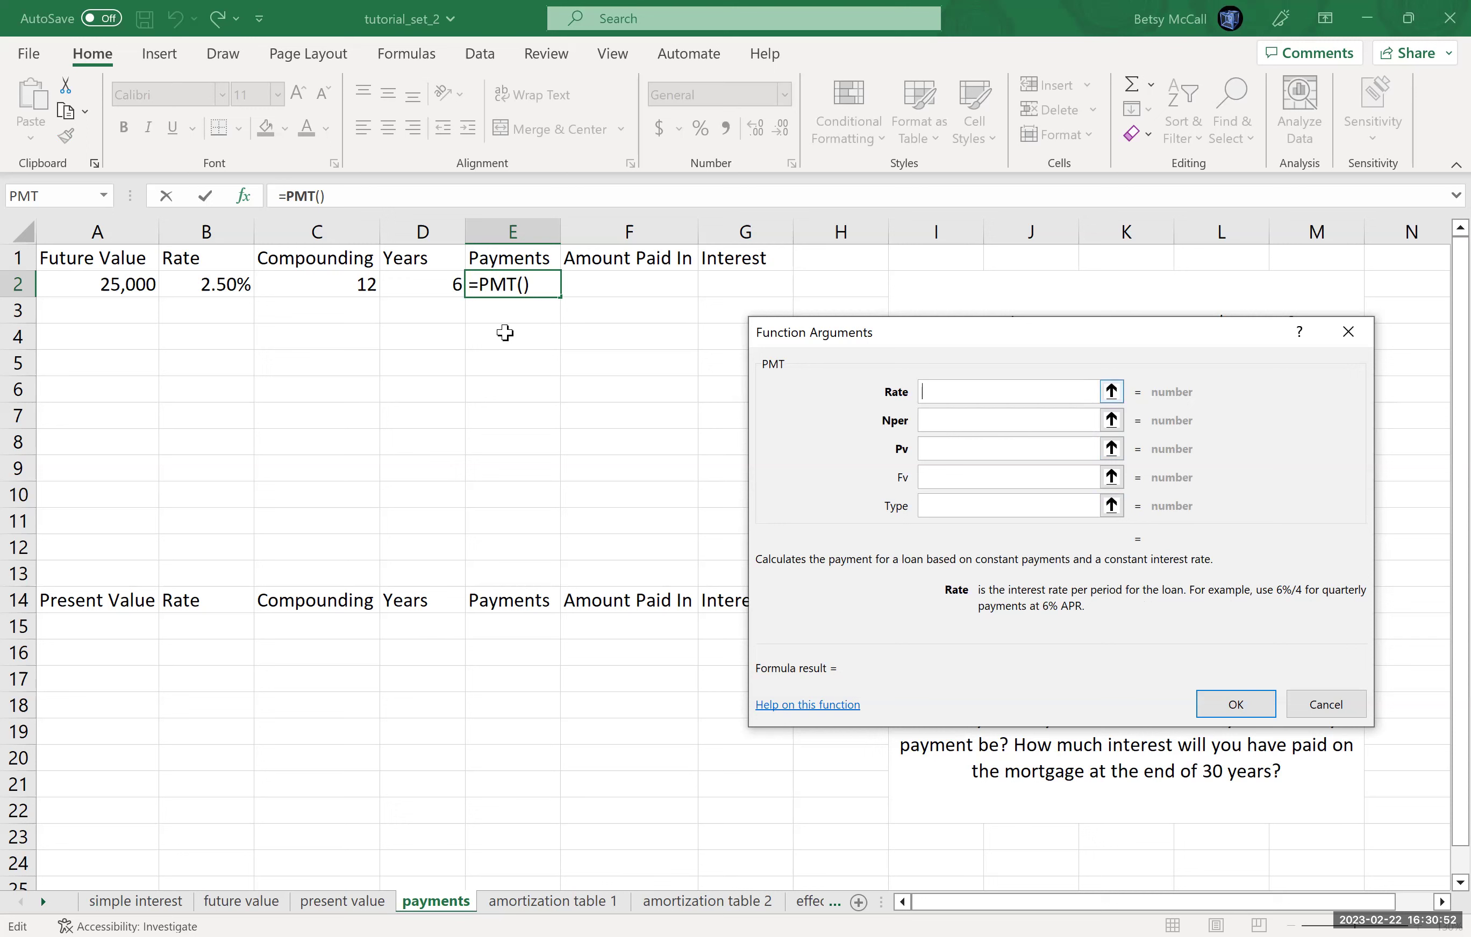
{"action": "left_click", "coordinate": [223, 288]}
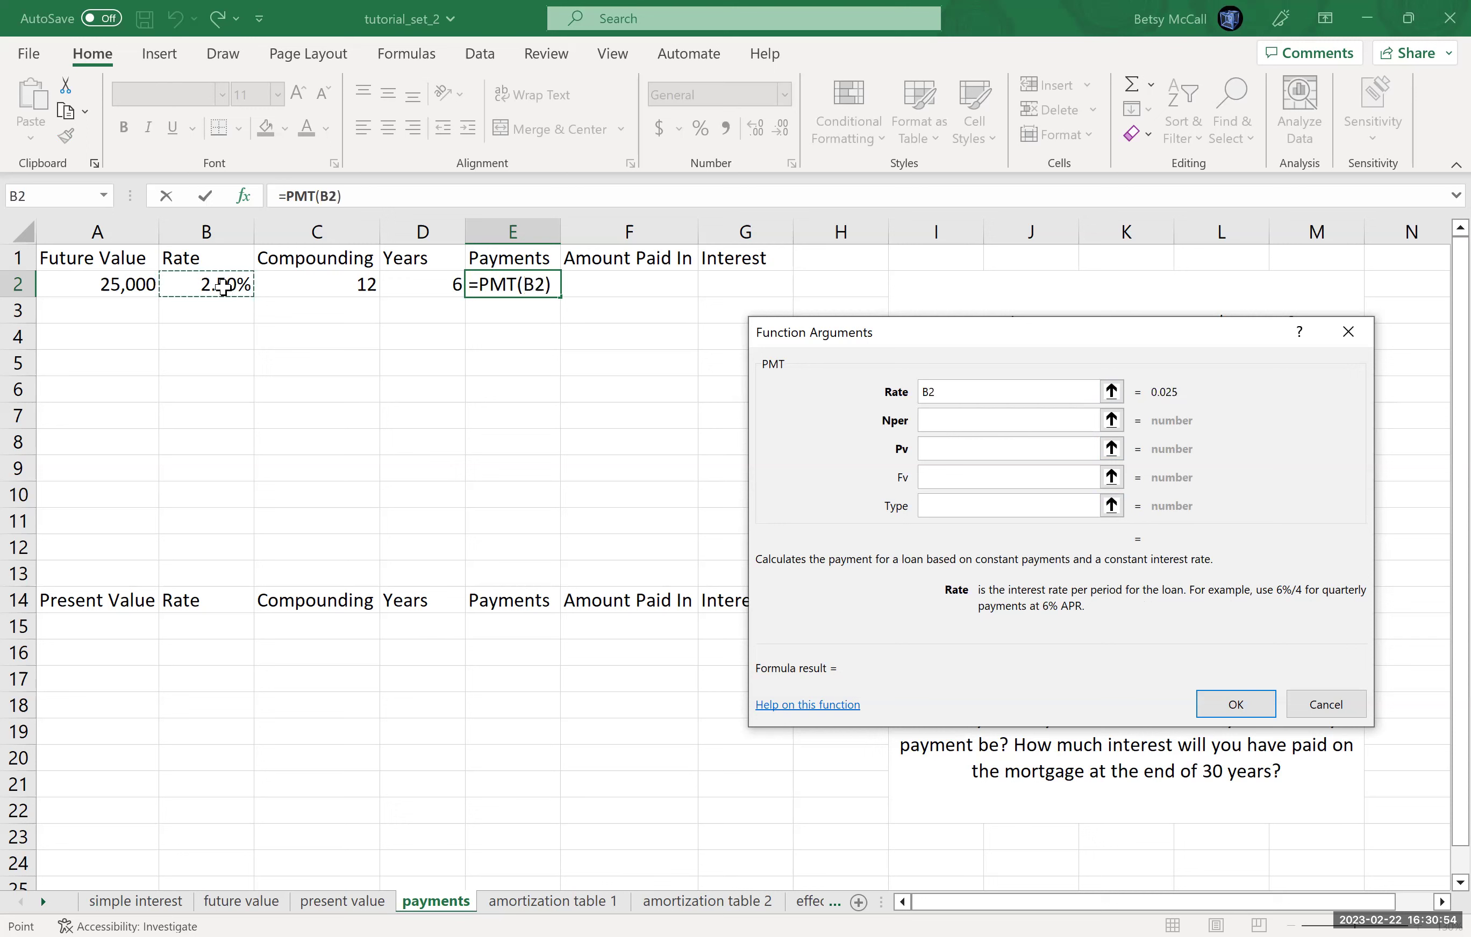
{"action": "type", "text": "/"}
{"action": "left_click", "coordinate": [318, 289]}
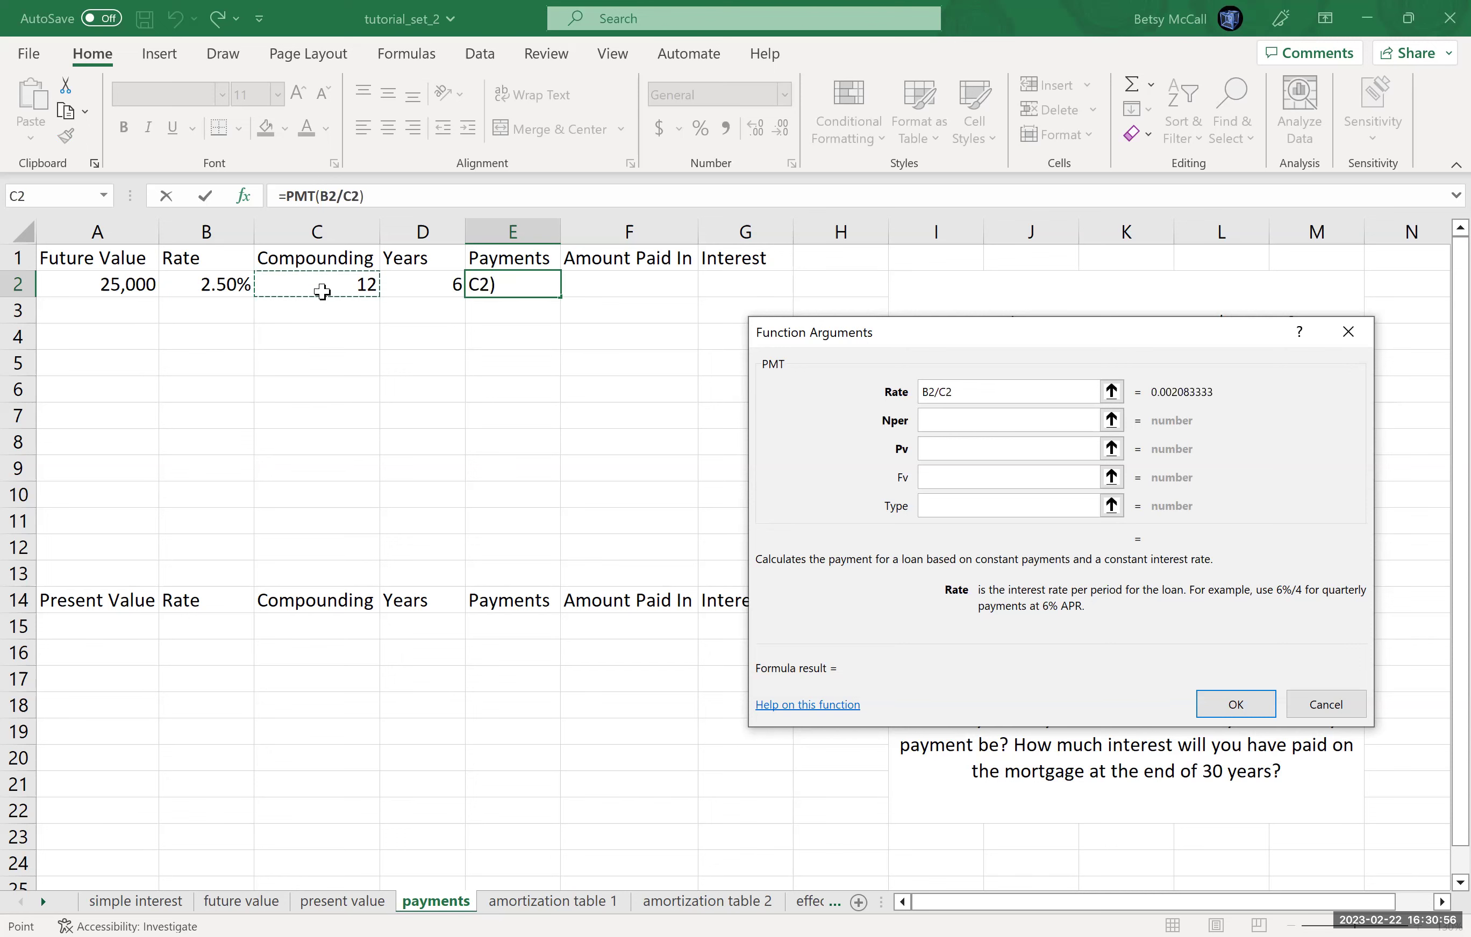
Dismiss the too-few-arguments warning and cancel the incomplete PMT formula in E2
{"action": "key", "text": "Return"}
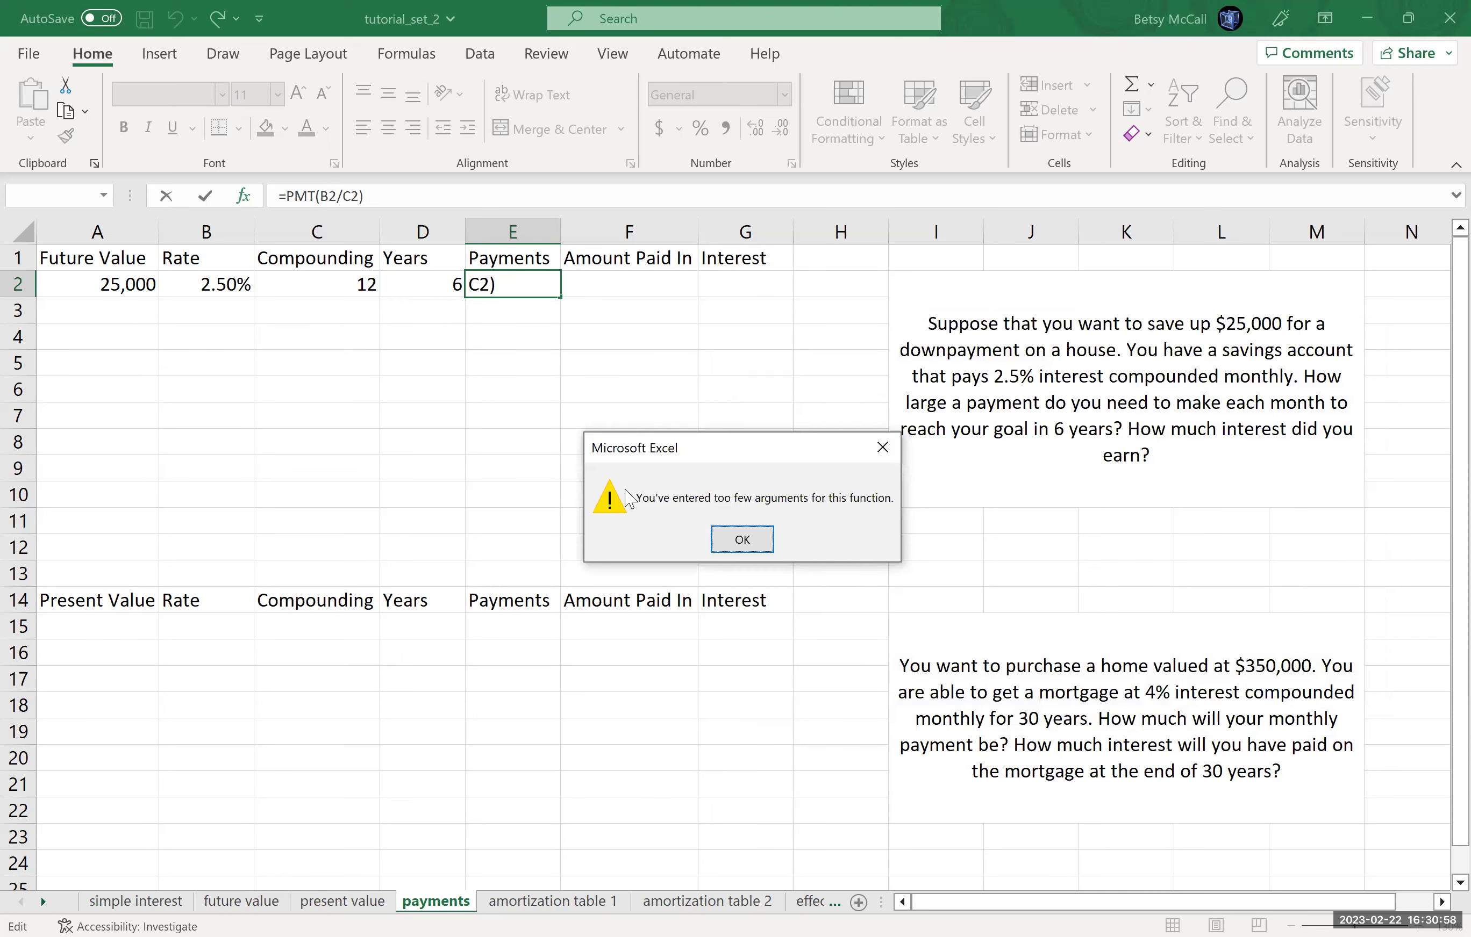
{"action": "left_click", "coordinate": [742, 540]}
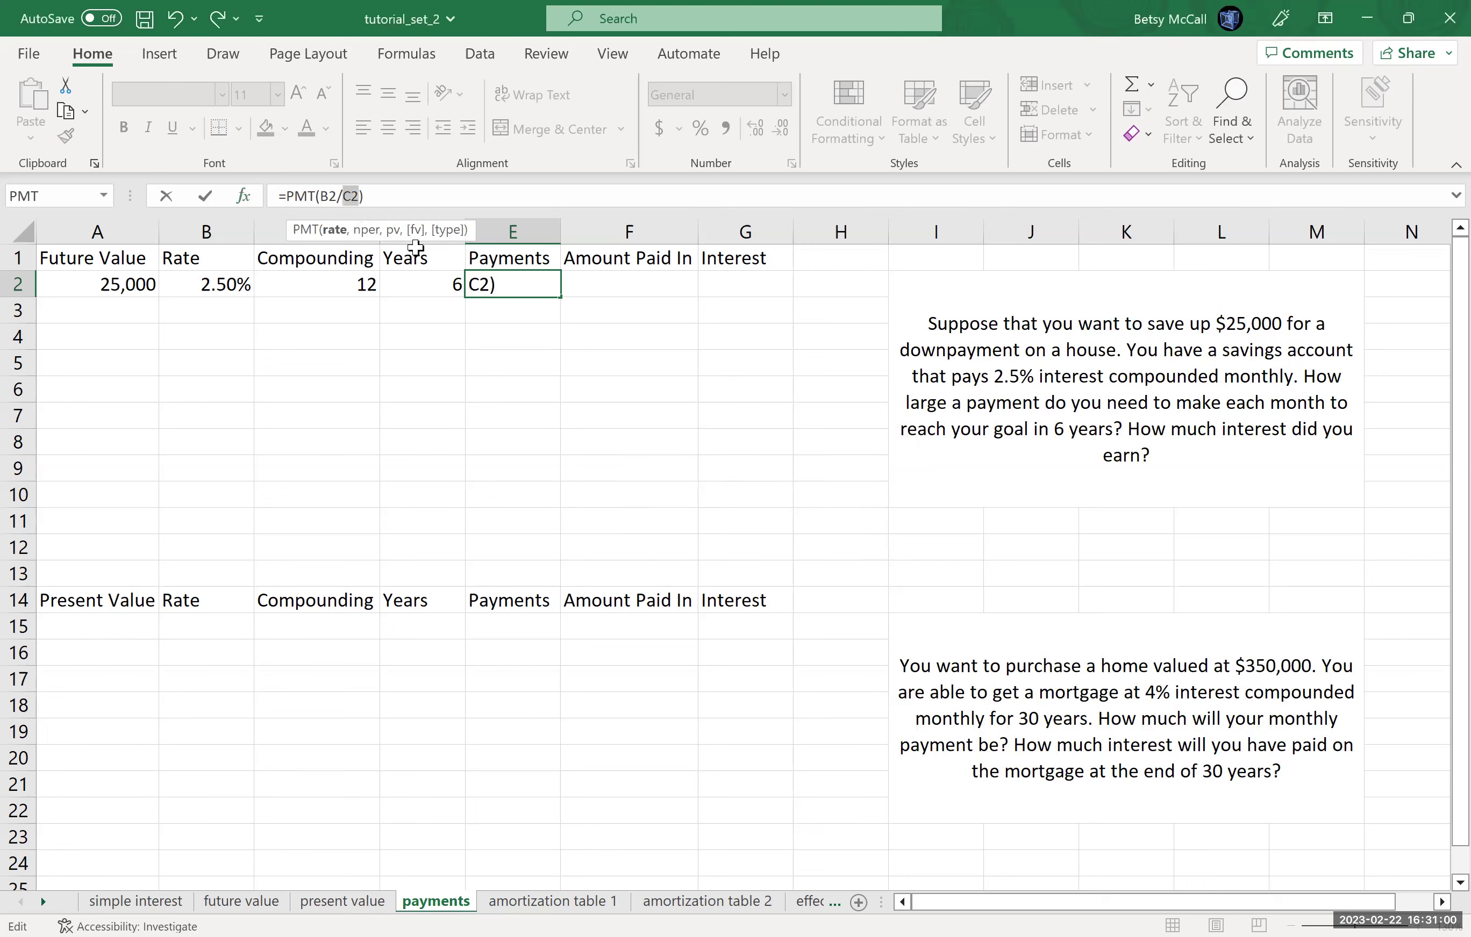
{"action": "left_click", "coordinate": [398, 202]}
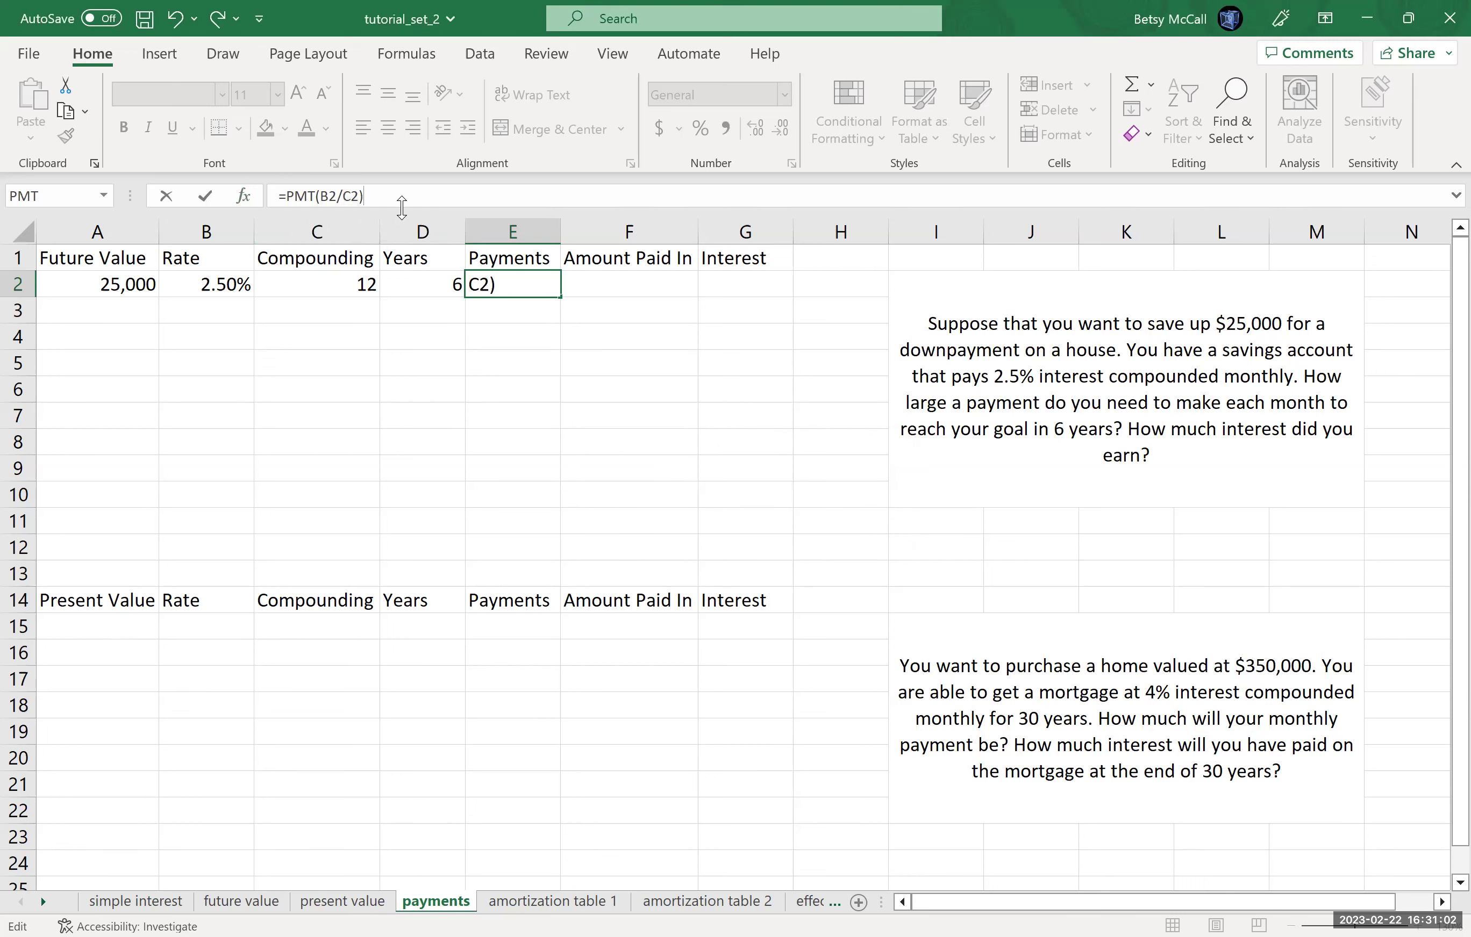
{"action": "key", "text": "Escape"}
Reinsert PMT from recent functions with Rate B2/C2
{"action": "left_click", "coordinate": [243, 195]}
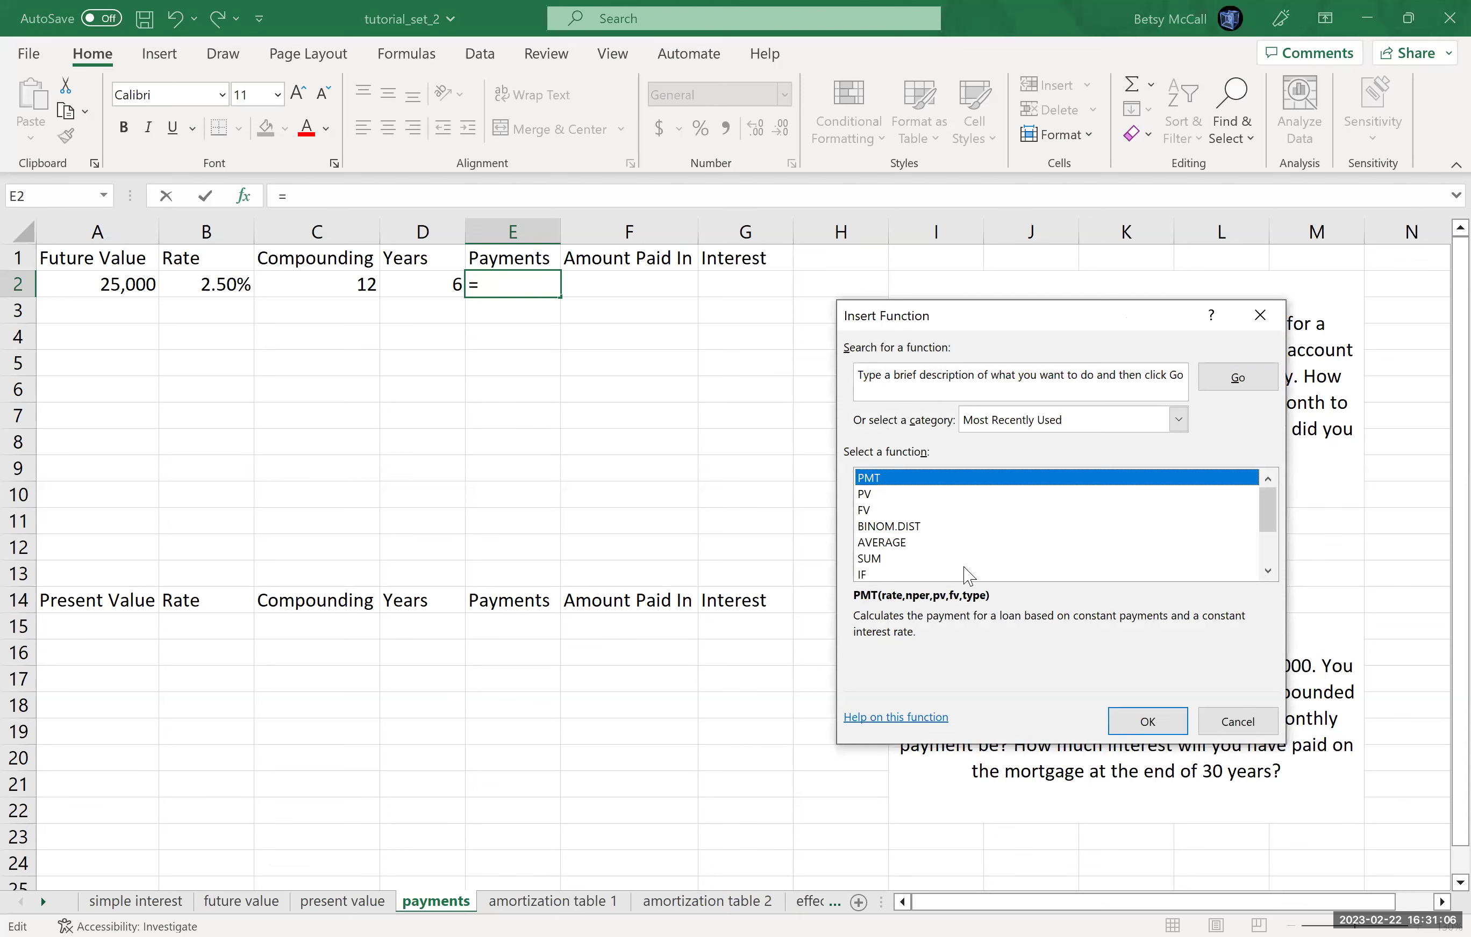
{"action": "left_click", "coordinate": [1129, 716]}
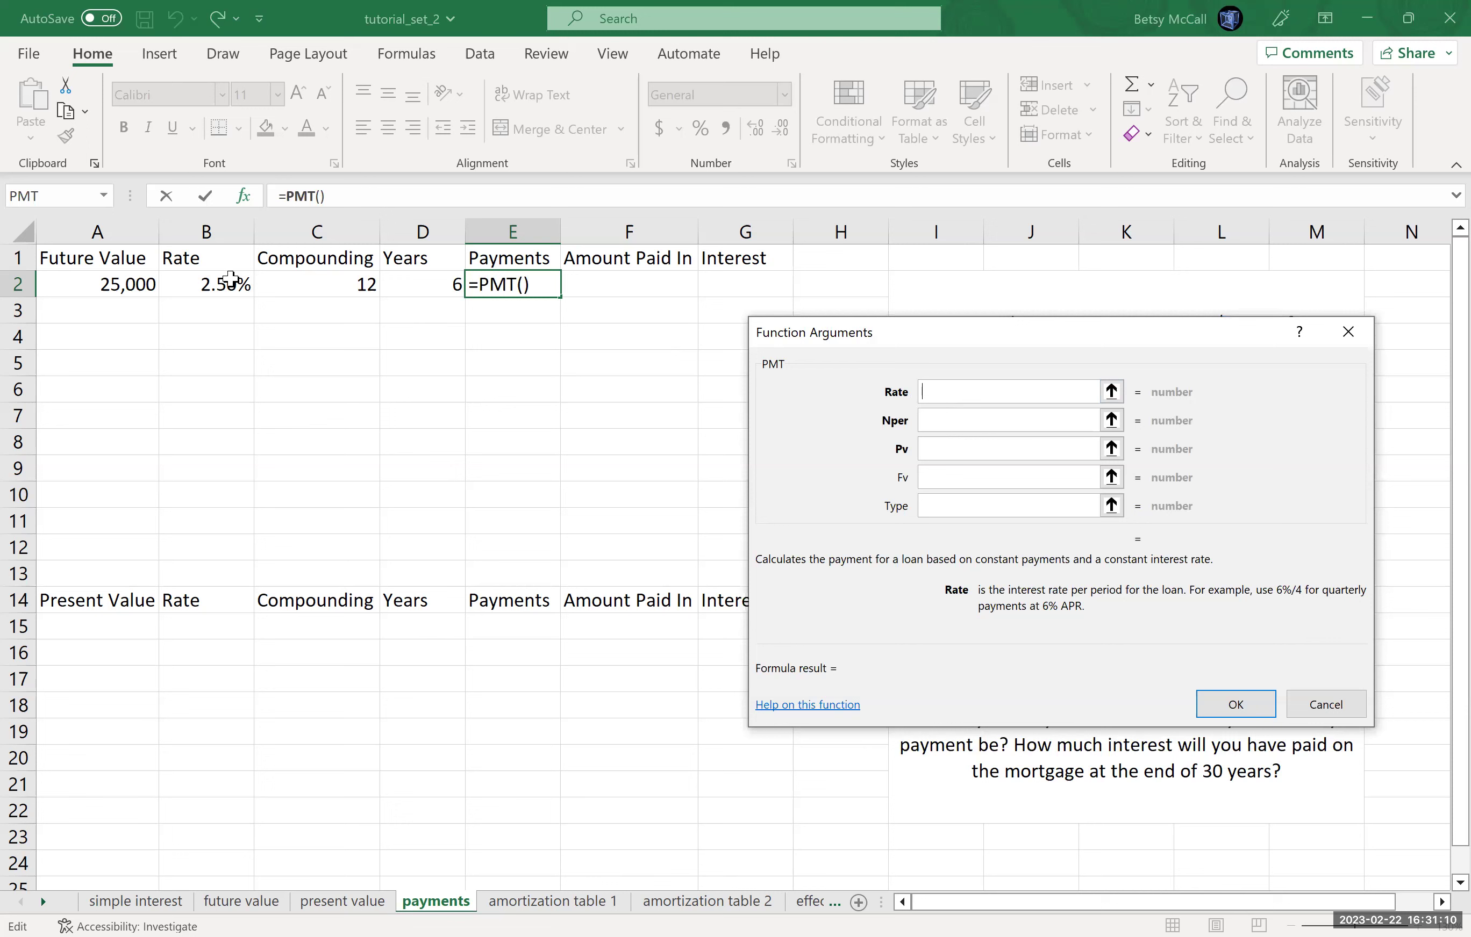
{"action": "left_click", "coordinate": [244, 289]}
{"action": "type", "text": "/"}
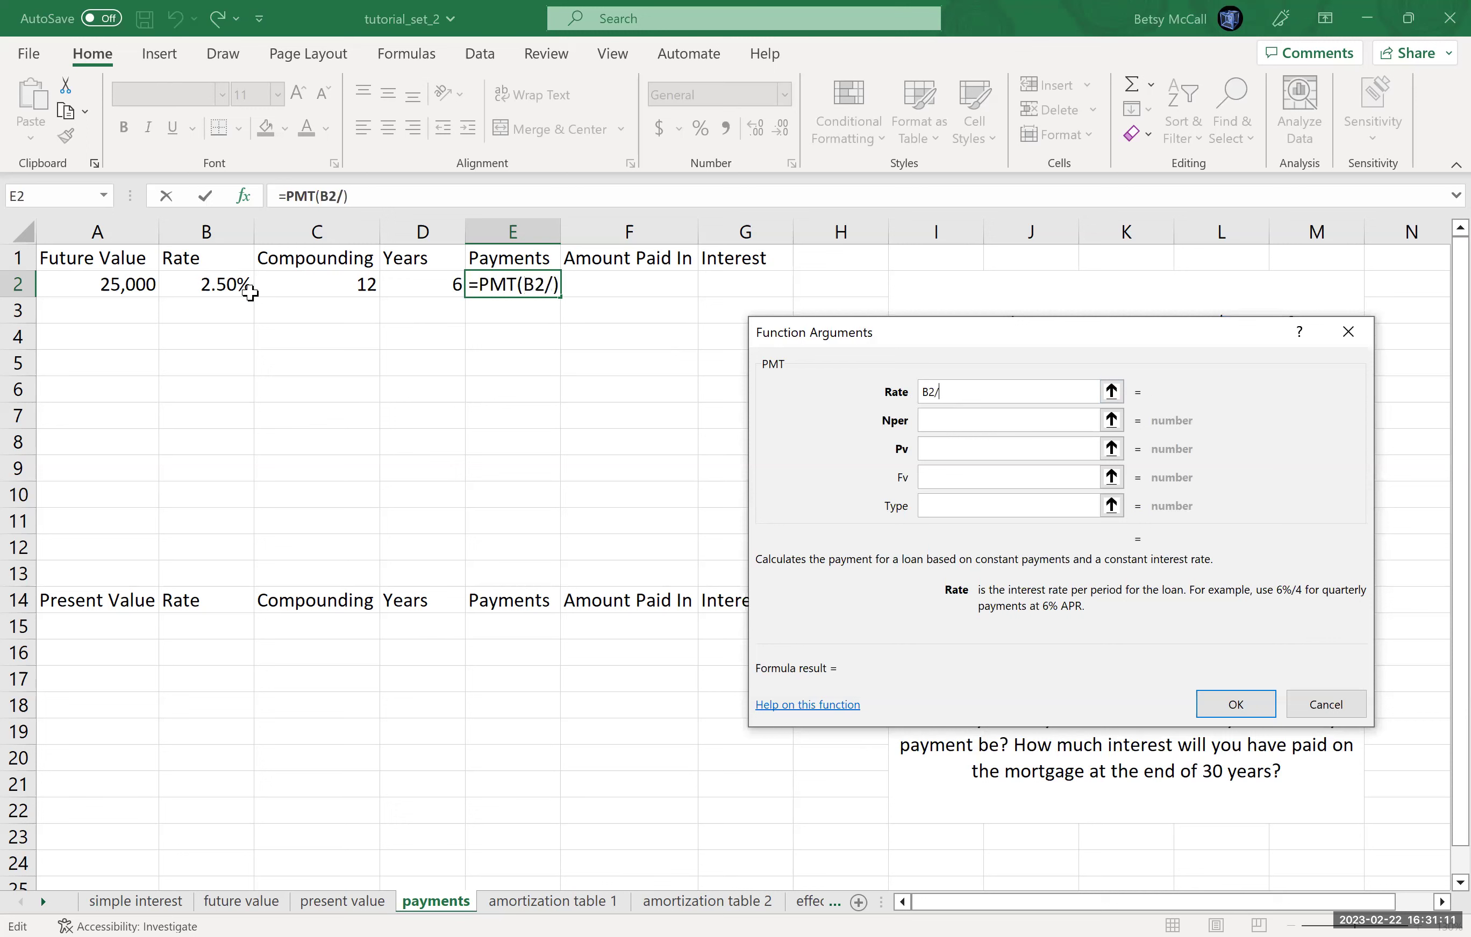
{"action": "left_click", "coordinate": [348, 286]}
{"action": "left_click", "coordinate": [936, 426]}
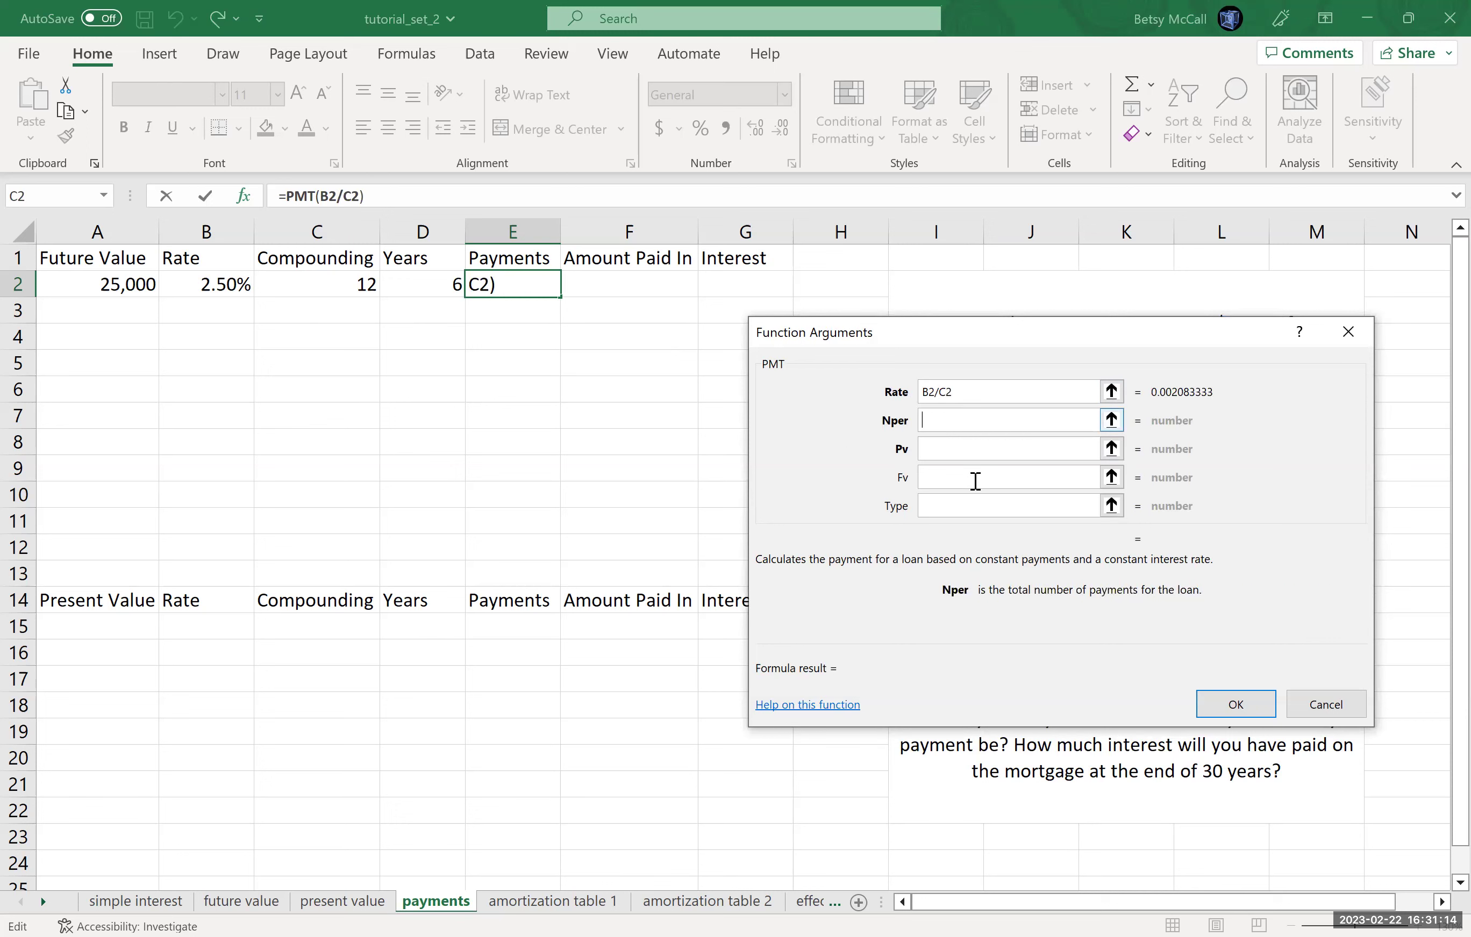
Set Nper to C2*D2 and Fv to -A2, giving a $322.19 monthly payment
{"action": "left_click", "coordinate": [331, 283]}
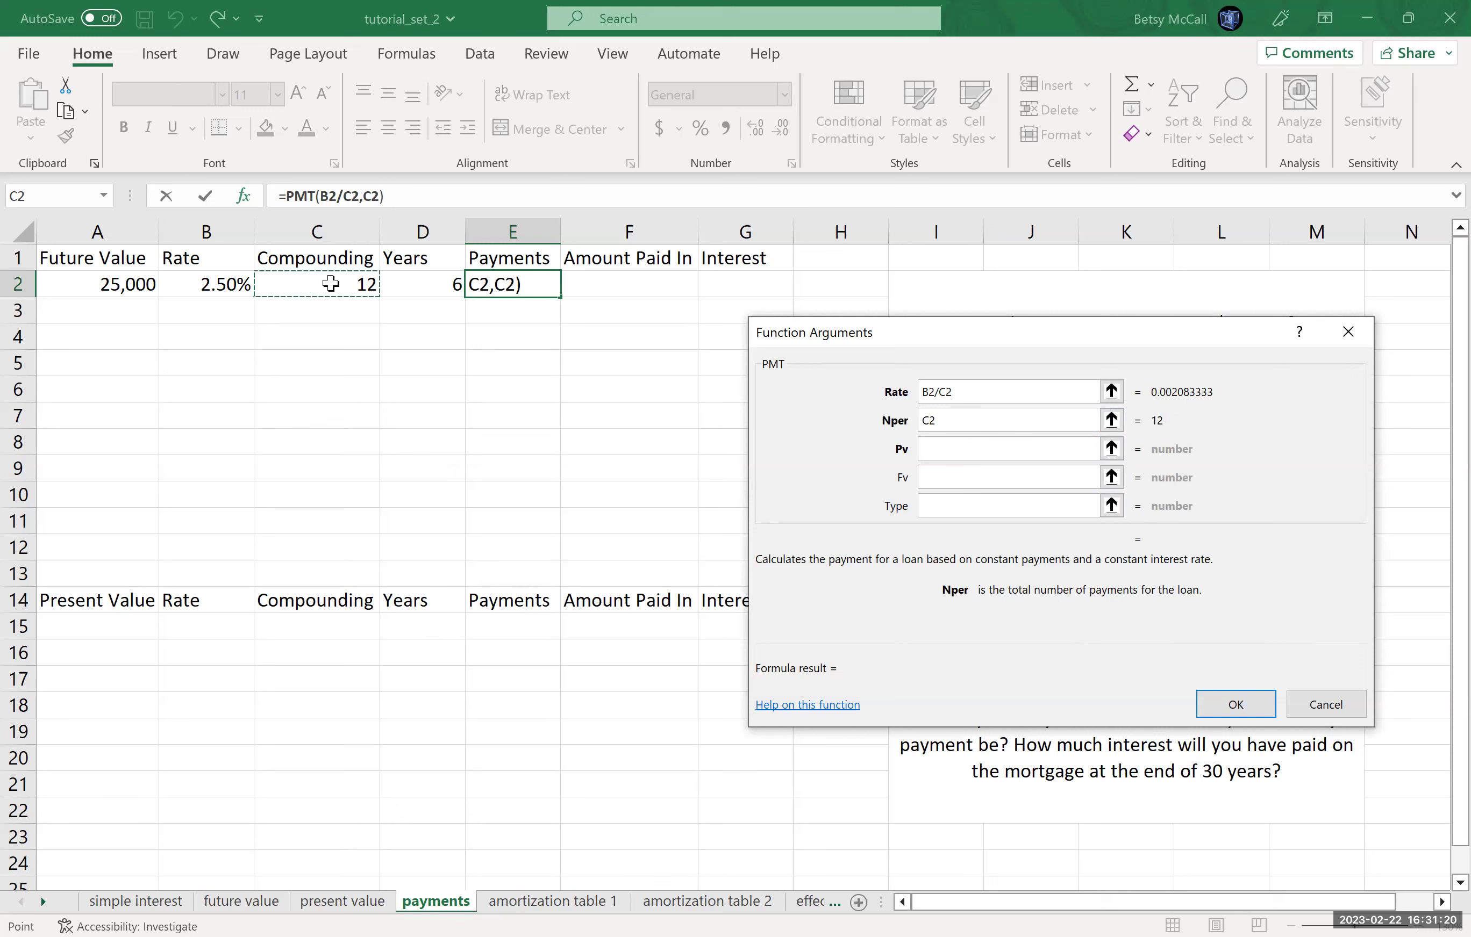
{"action": "type", "text": "*"}
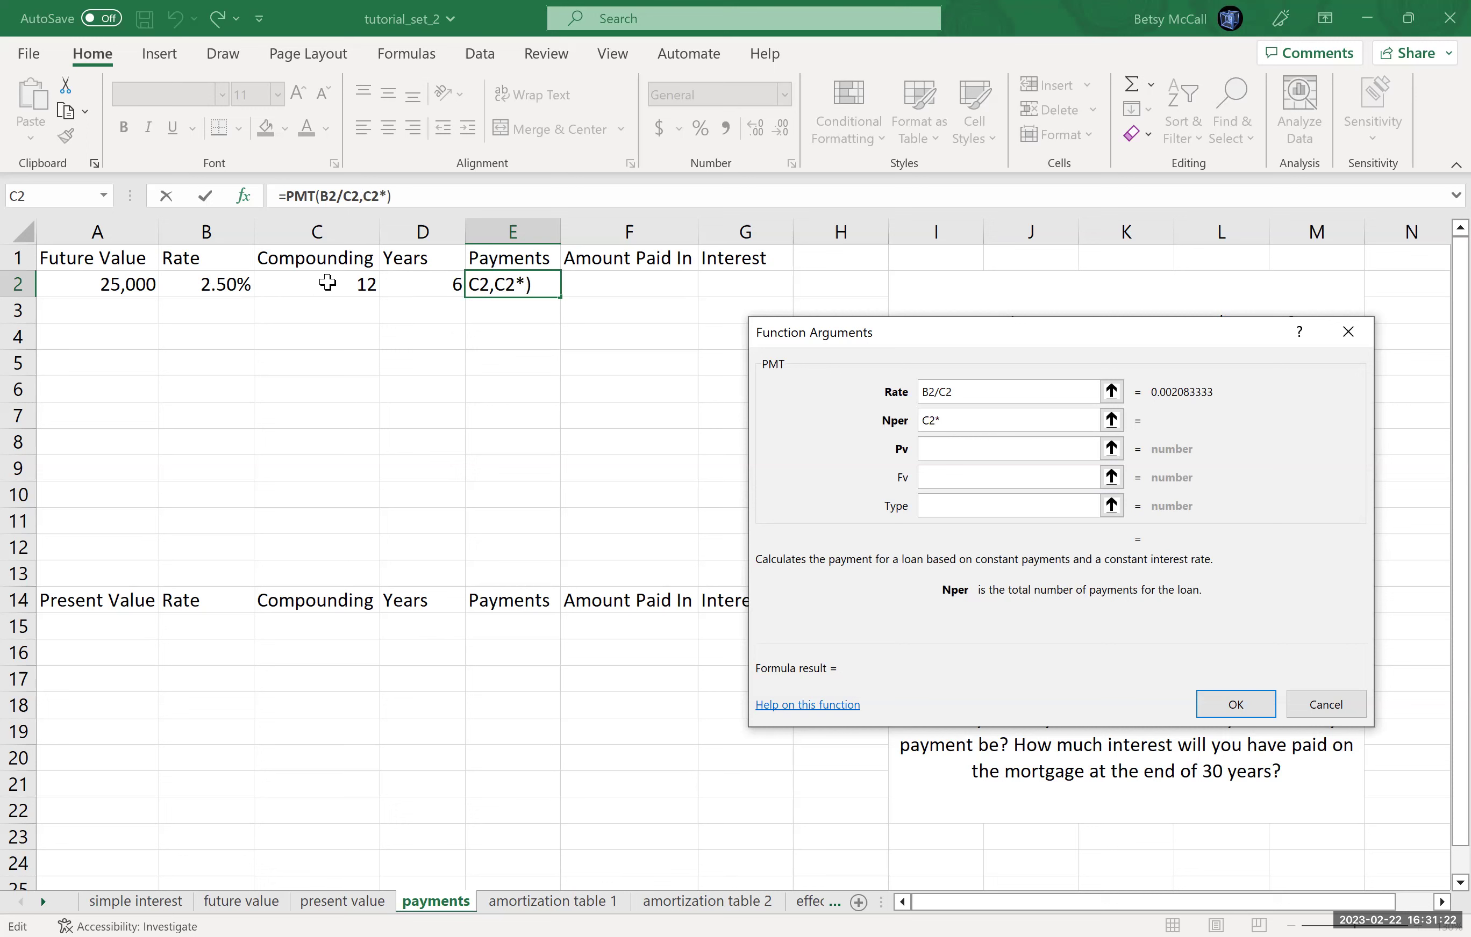
{"action": "left_click", "coordinate": [424, 288]}
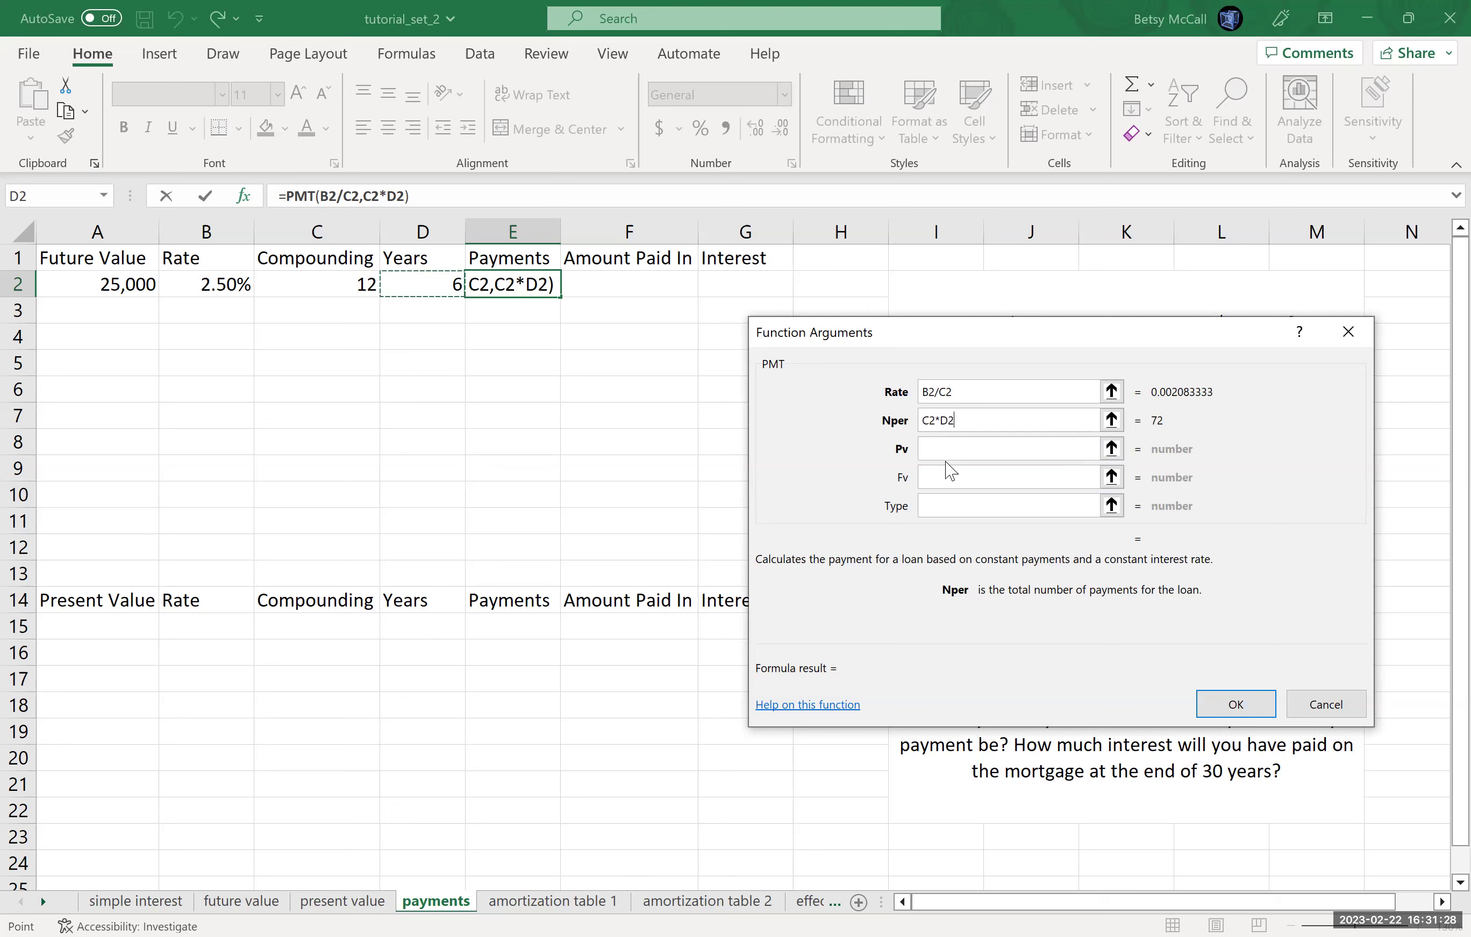
{"action": "left_click", "coordinate": [946, 478]}
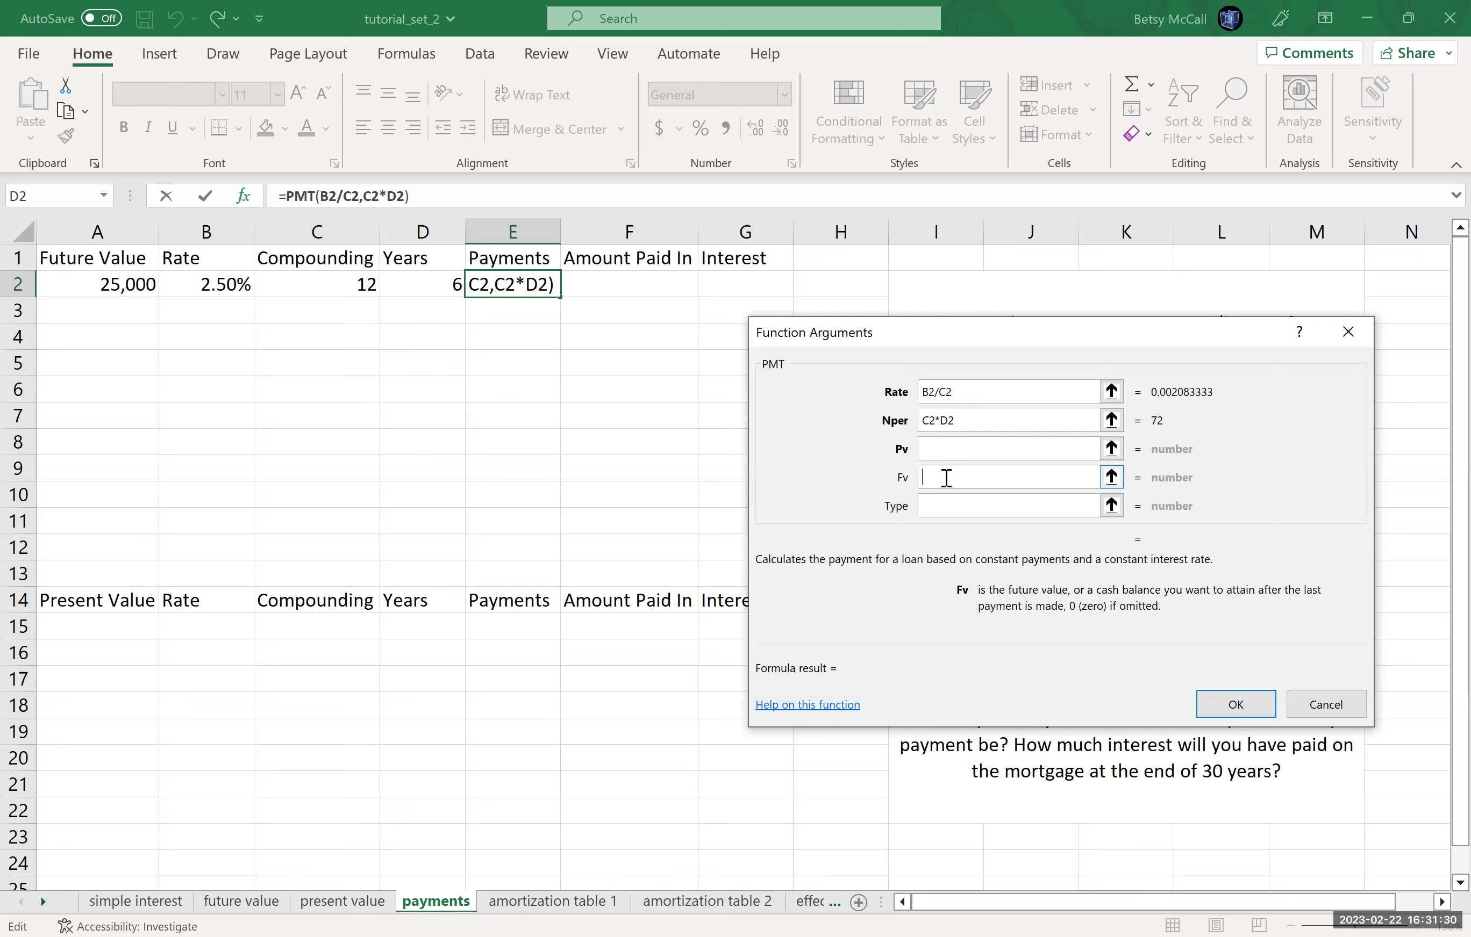
{"action": "left_click", "coordinate": [86, 286]}
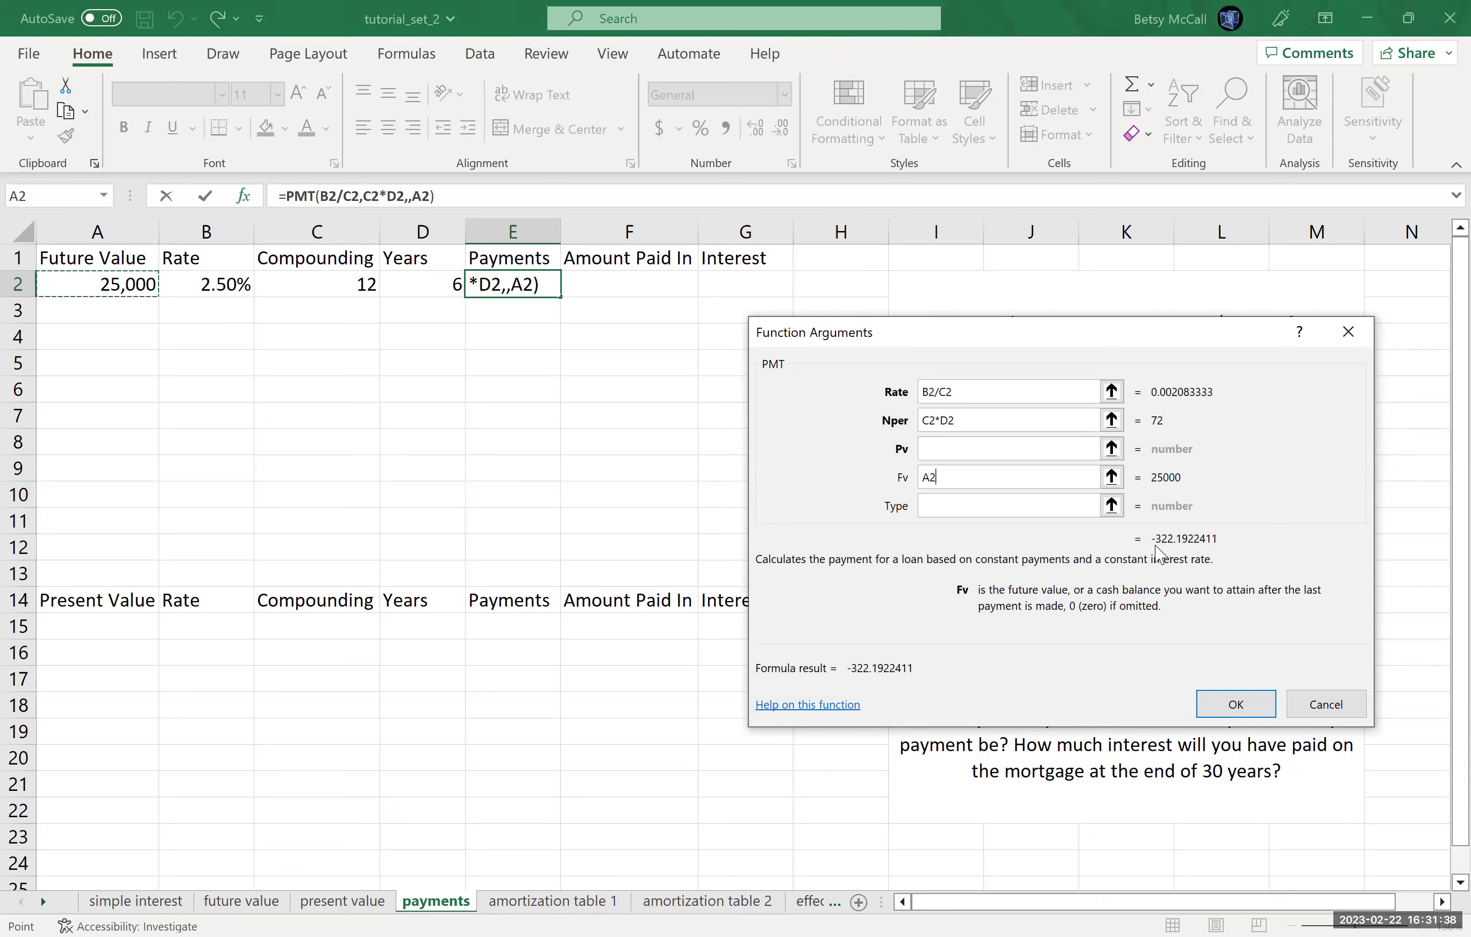
{"action": "left_click", "coordinate": [922, 478]}
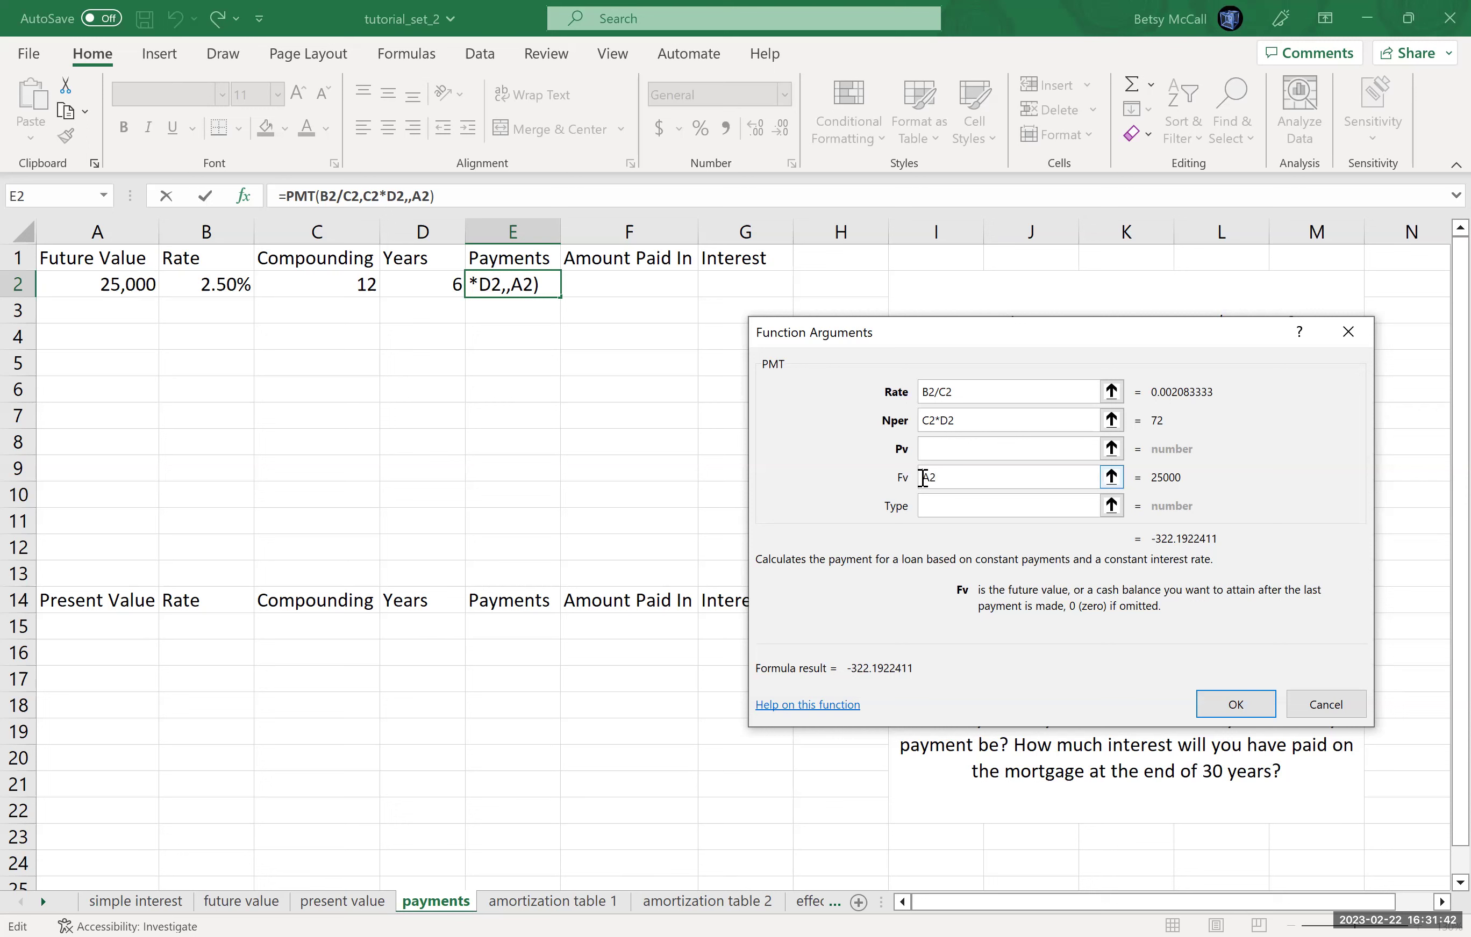
{"action": "type", "text": "-"}
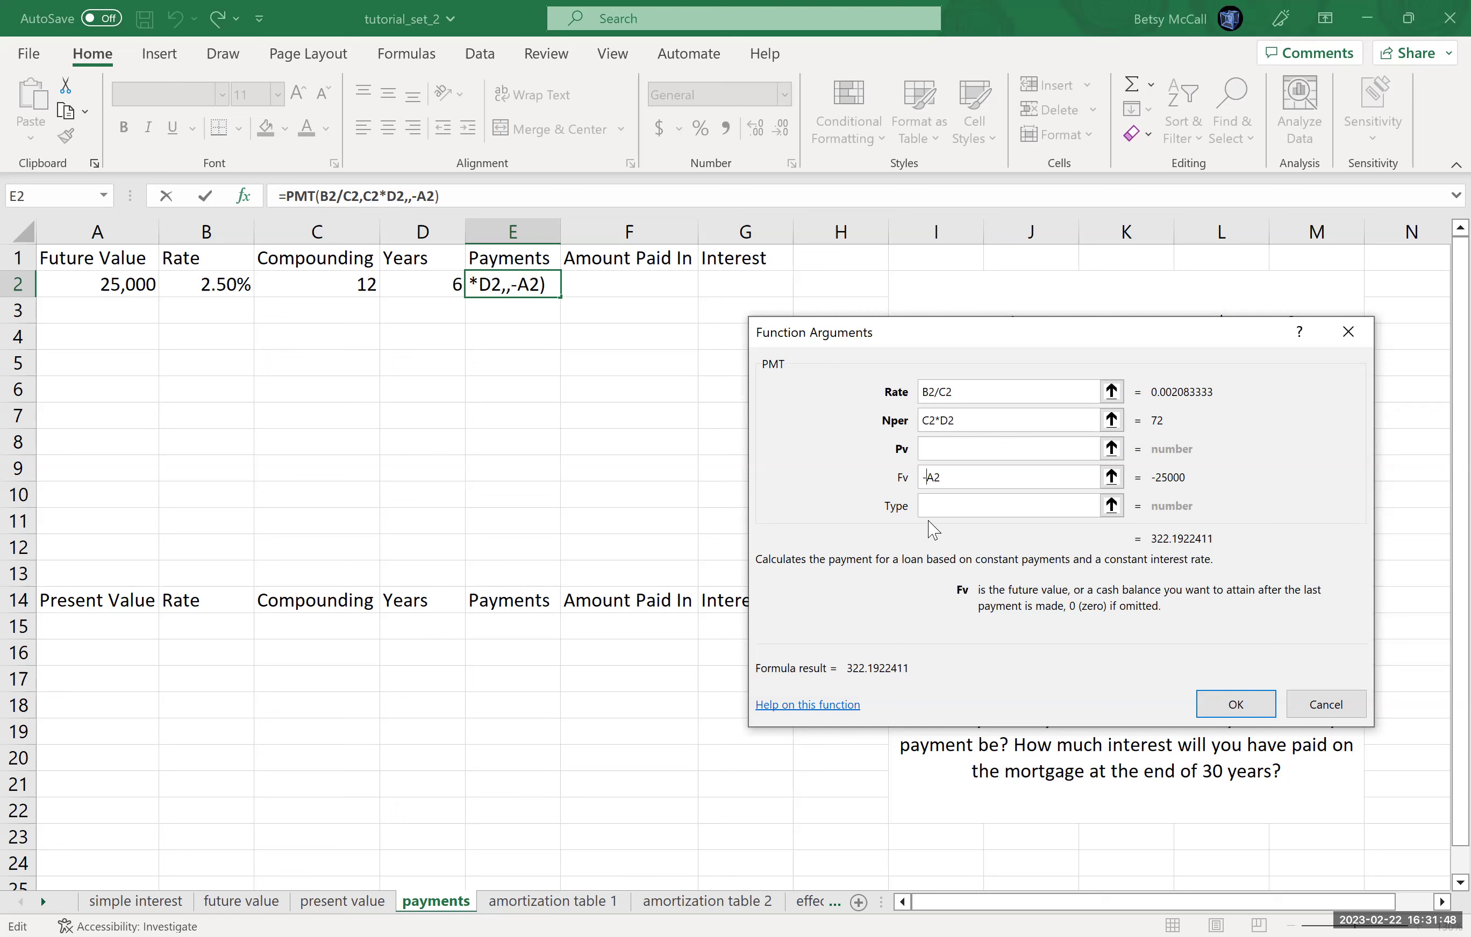
{"action": "left_click", "coordinate": [1234, 706]}
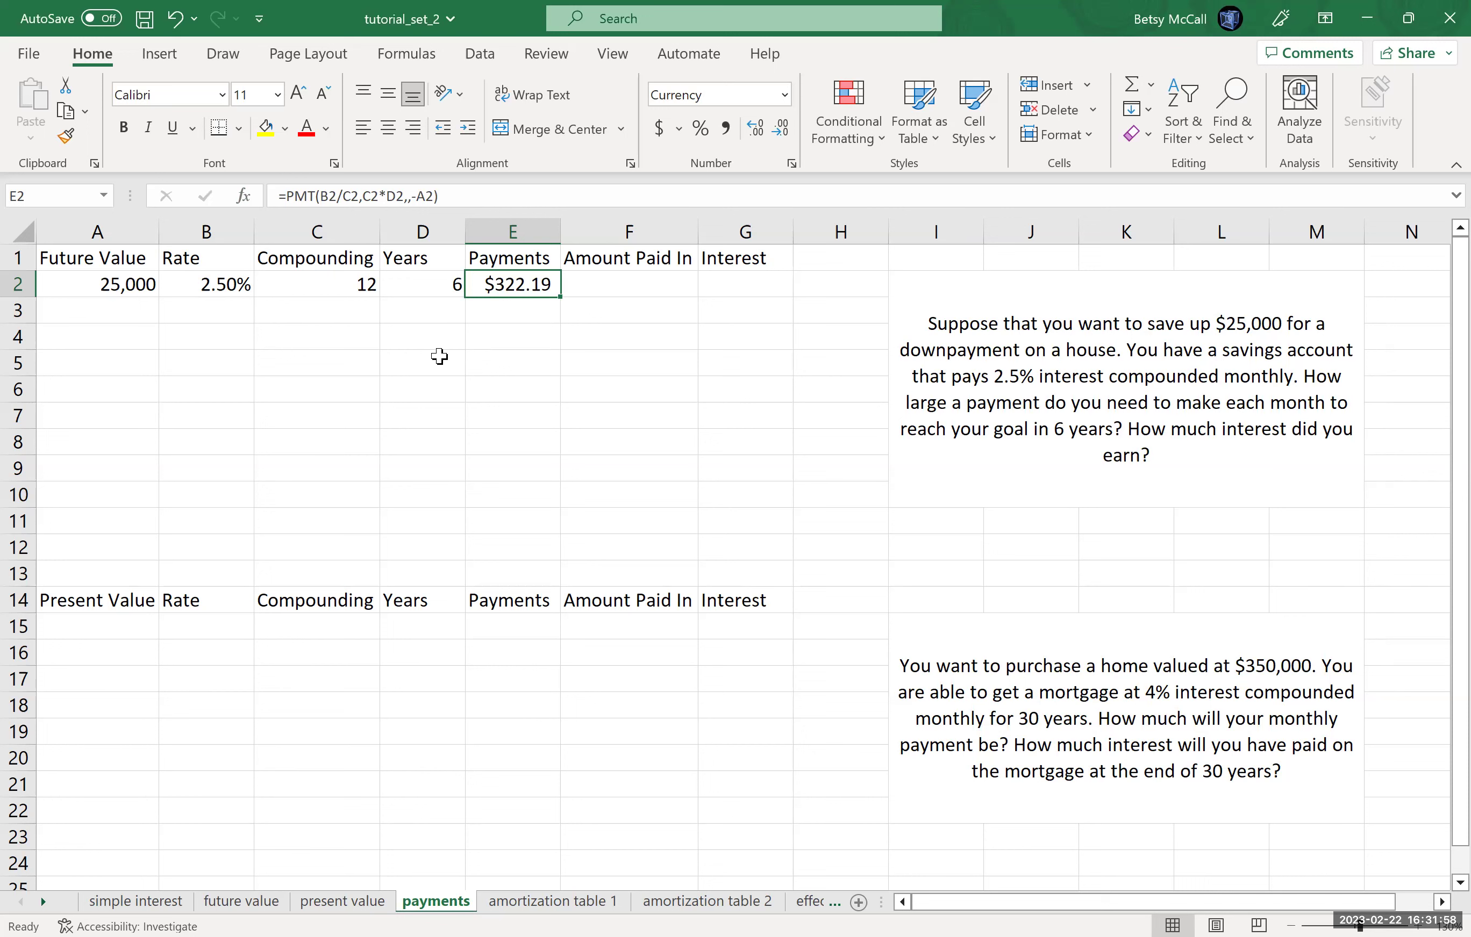
Enter =E2*C2*D2 in F2 for the amount paid in, $23,197.84
{"action": "left_click", "coordinate": [622, 283]}
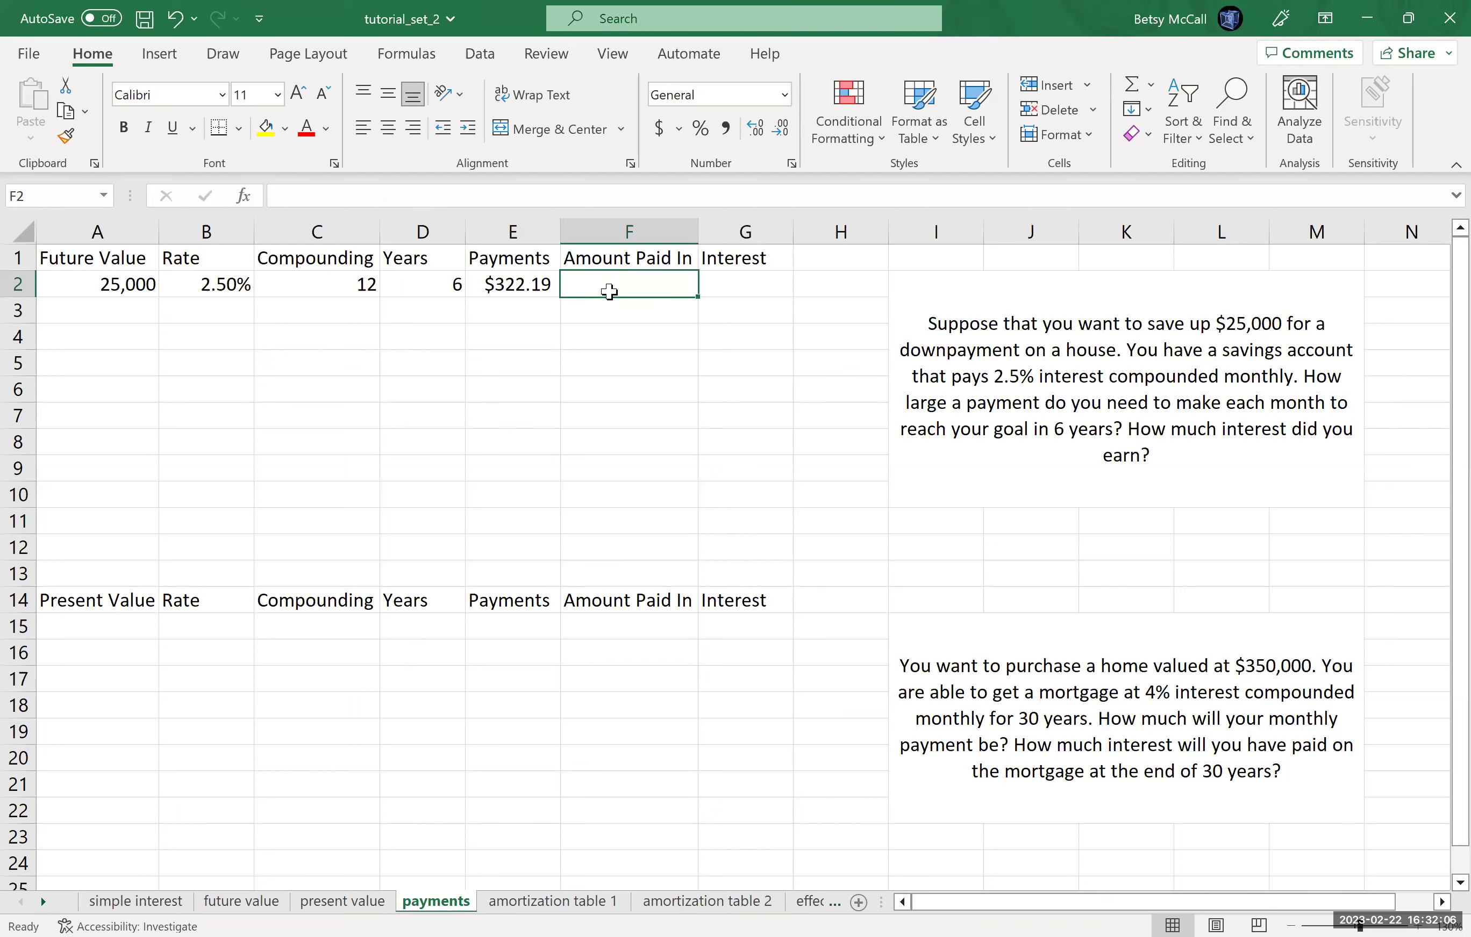
{"action": "type", "text": "="}
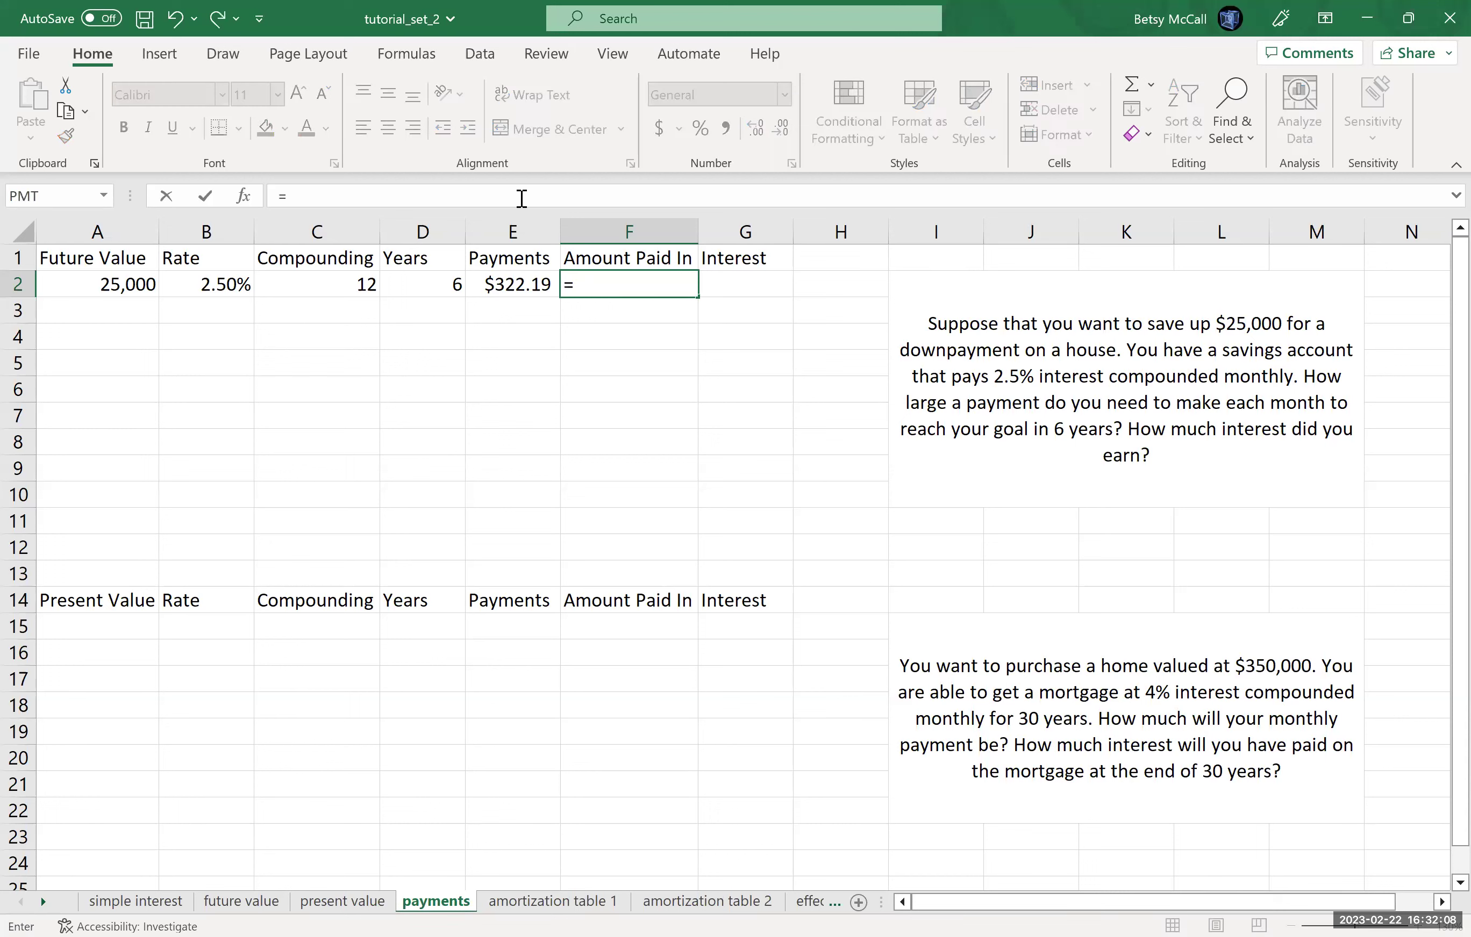
{"action": "left_click", "coordinate": [524, 291]}
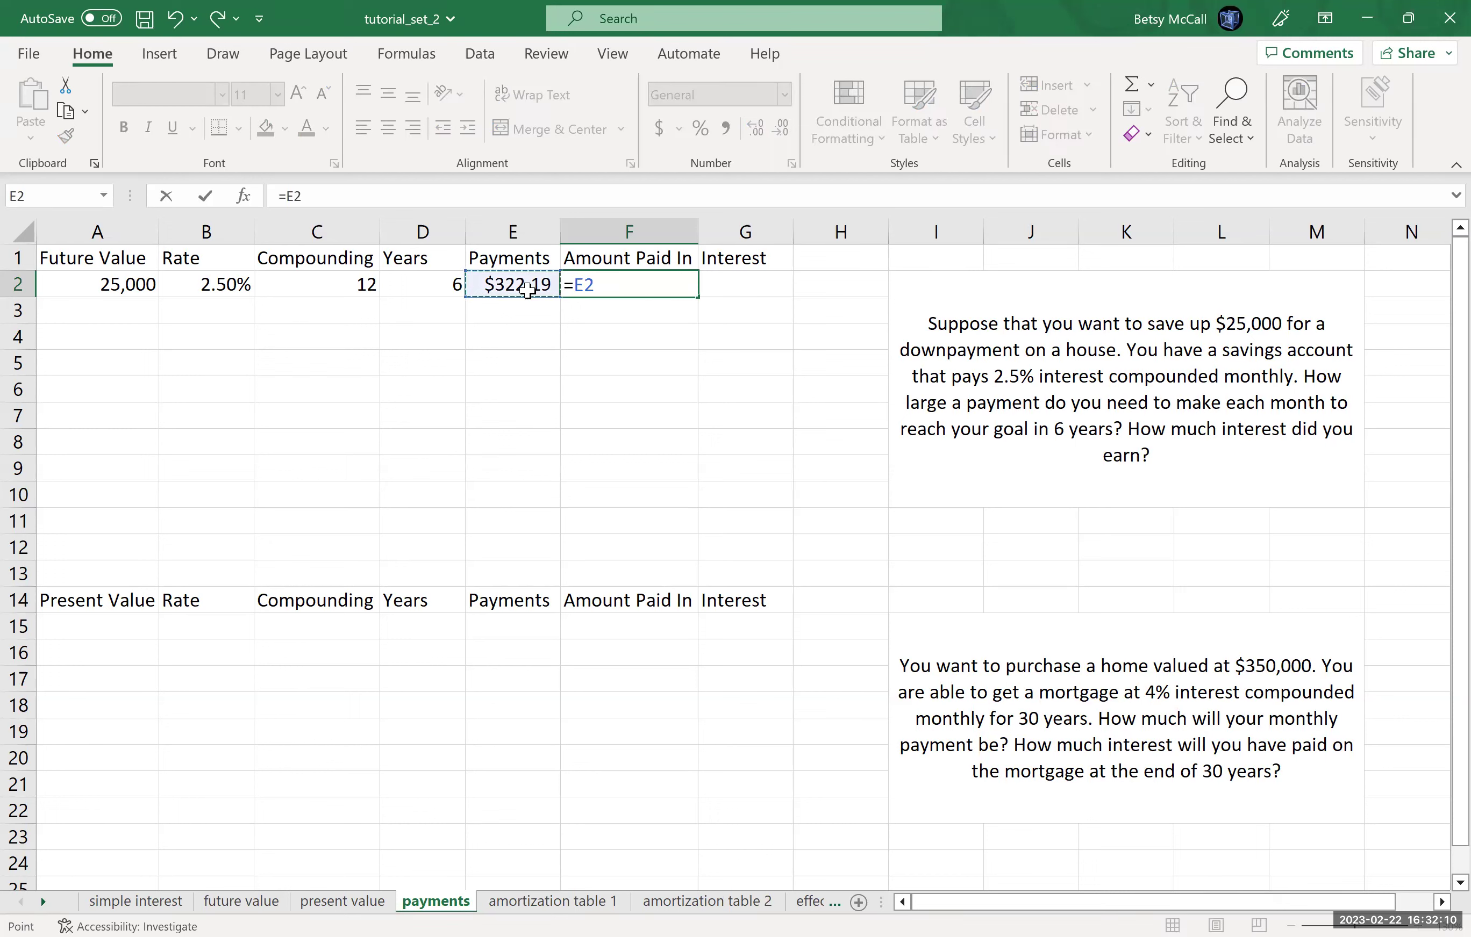
{"action": "type", "text": "*"}
{"action": "left_click", "coordinate": [376, 284]}
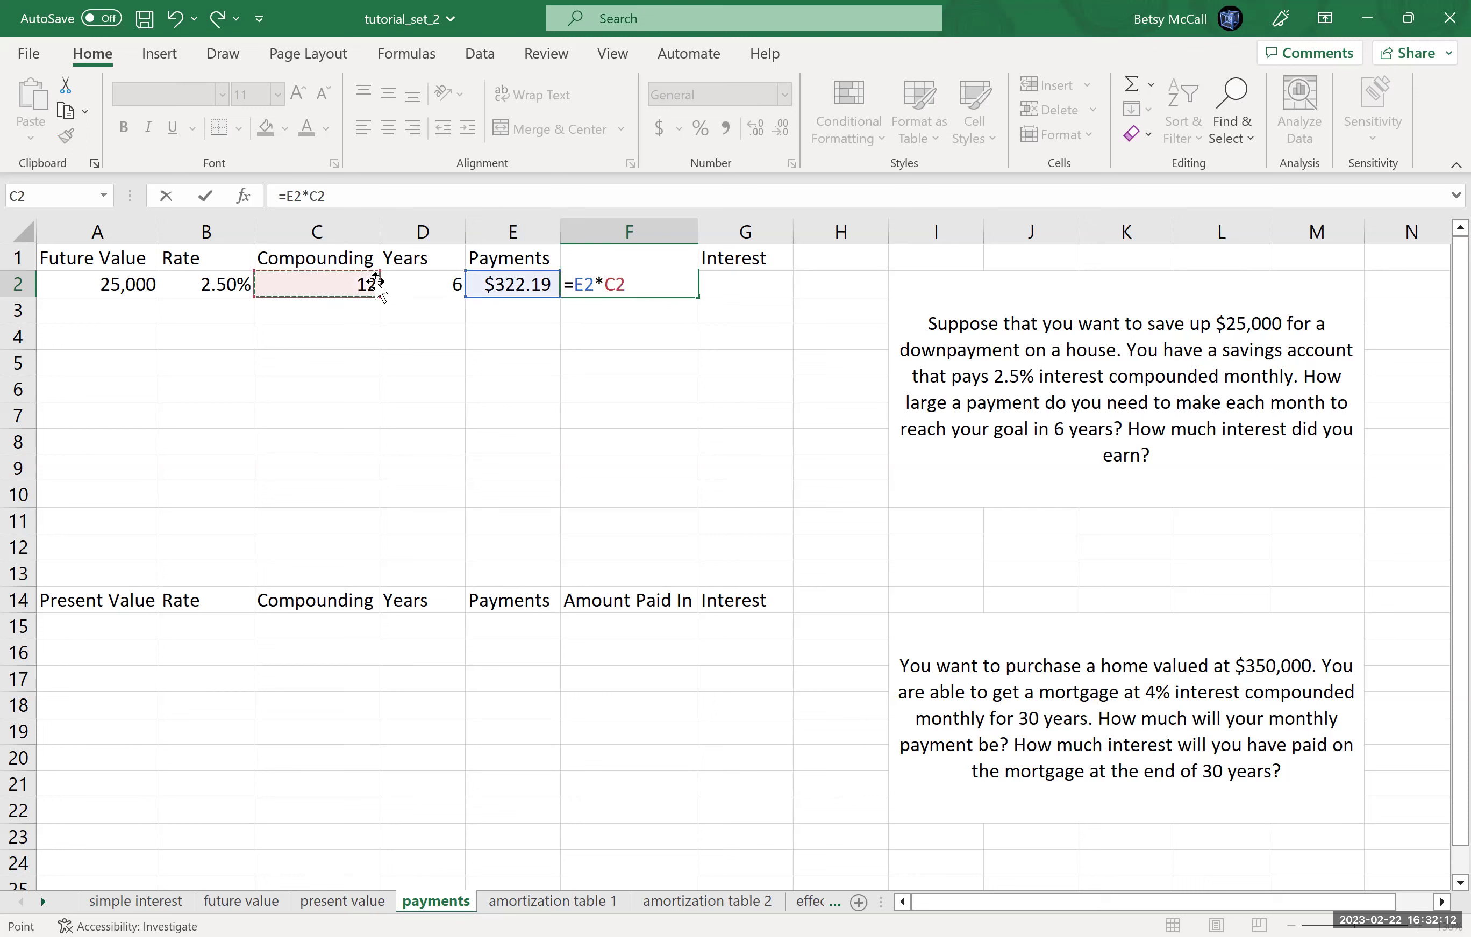
{"action": "type", "text": "*"}
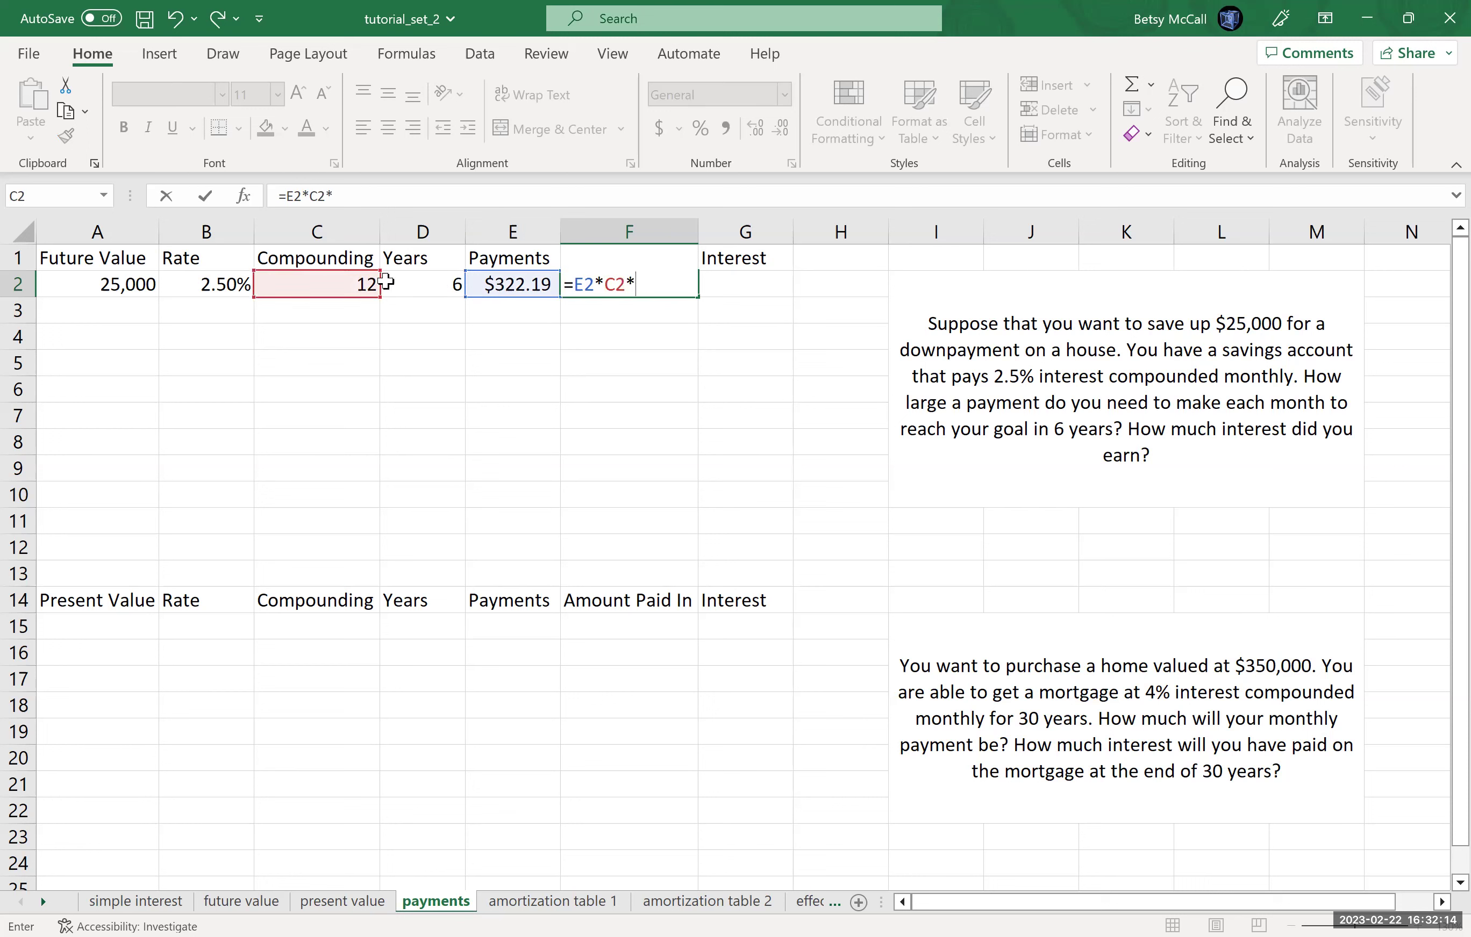
{"action": "left_click", "coordinate": [411, 287]}
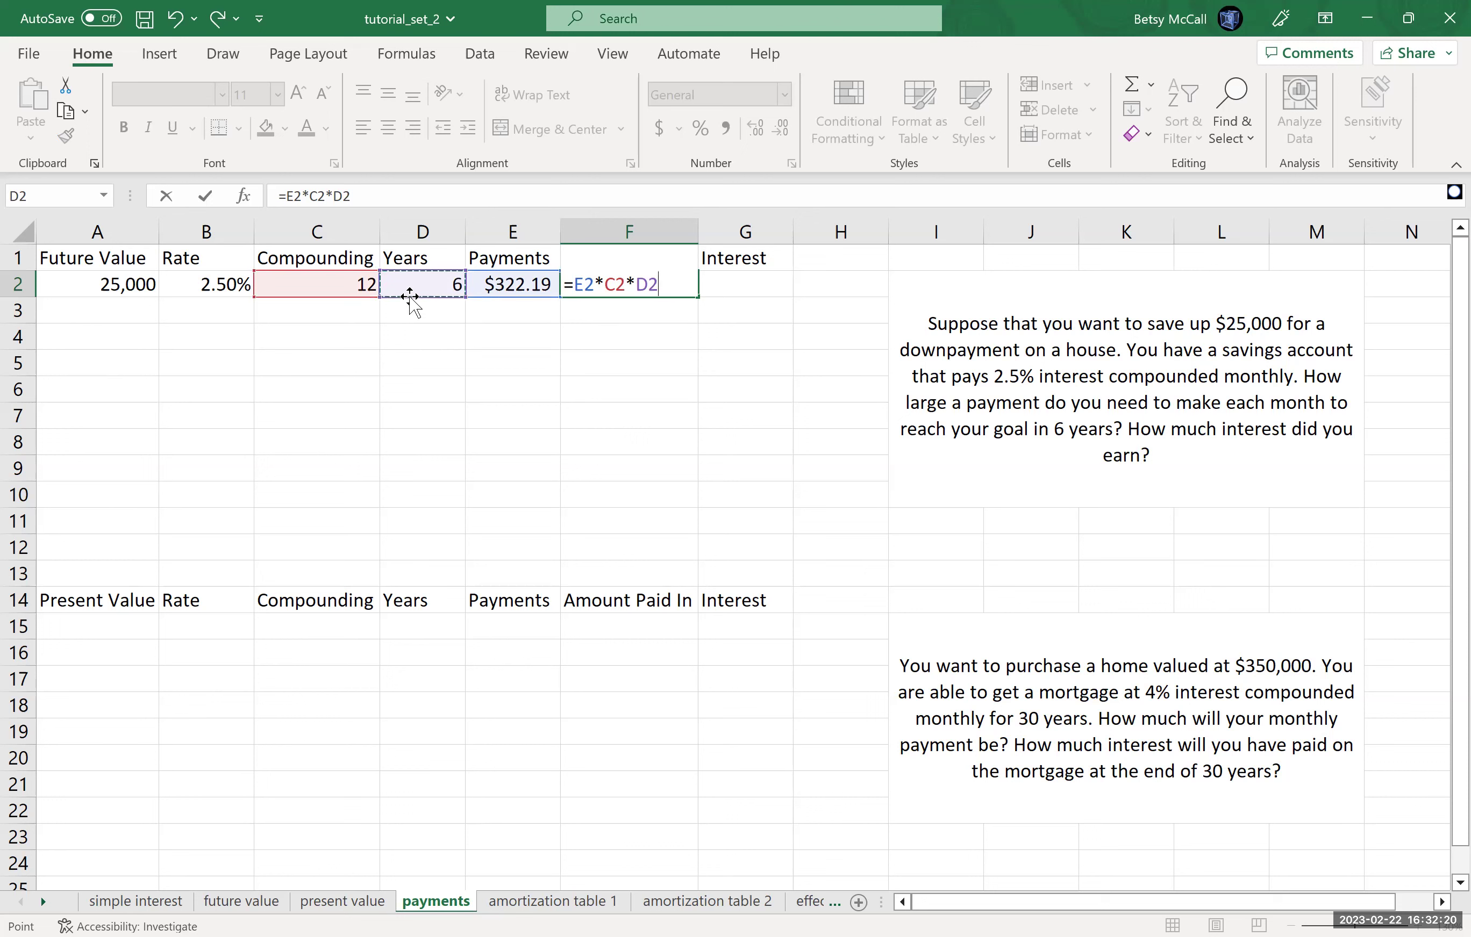
{"action": "key", "text": "Return"}
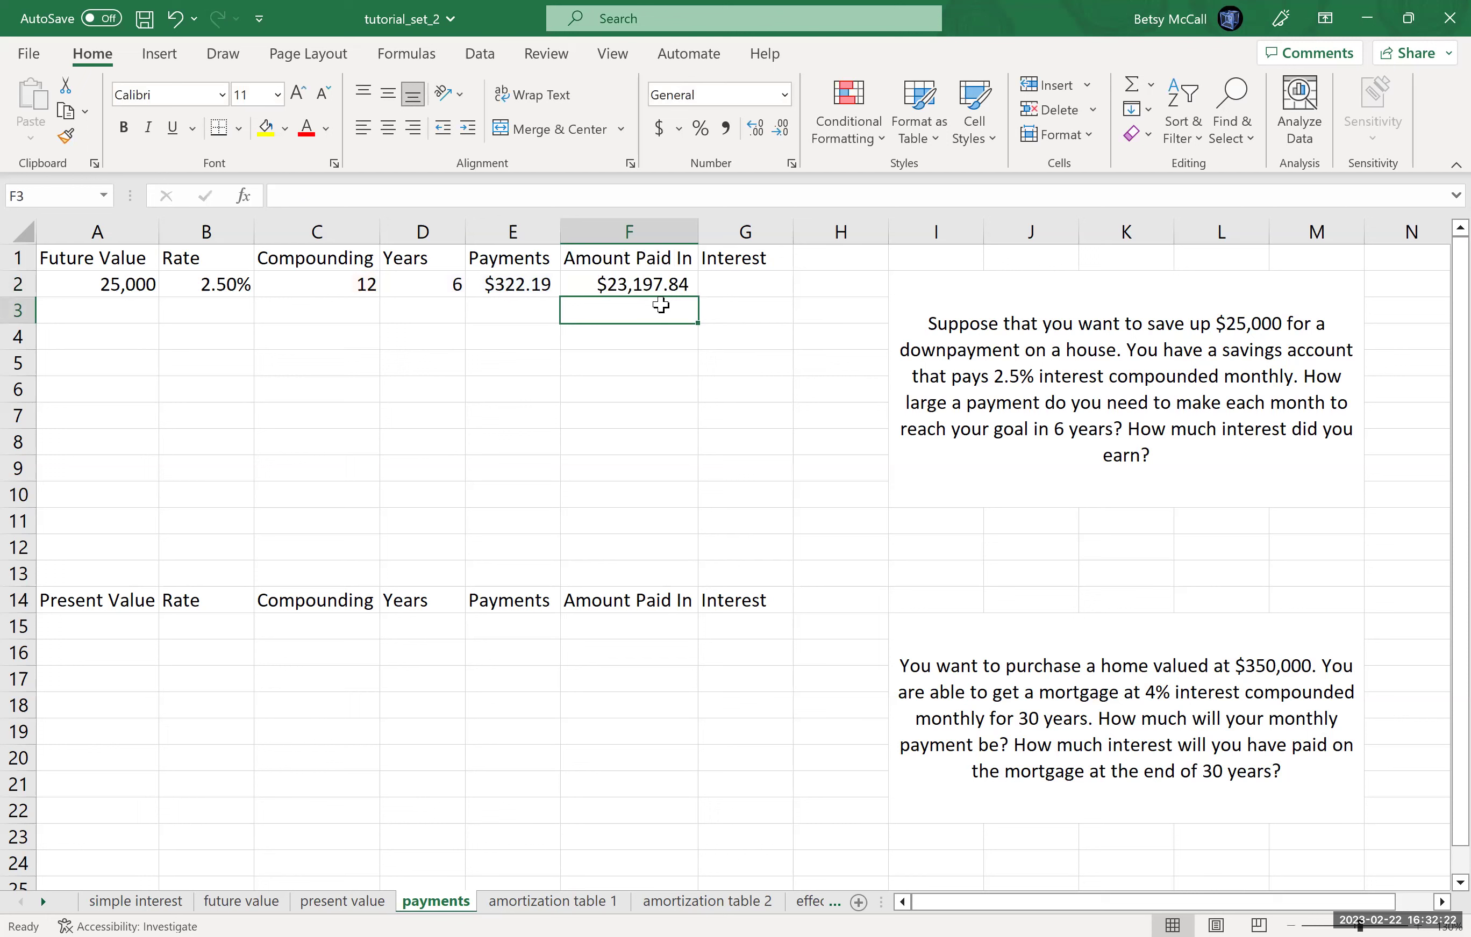
Enter =A2-F2 in G2 for the interest earned, $1,802.16
{"action": "left_click", "coordinate": [728, 284]}
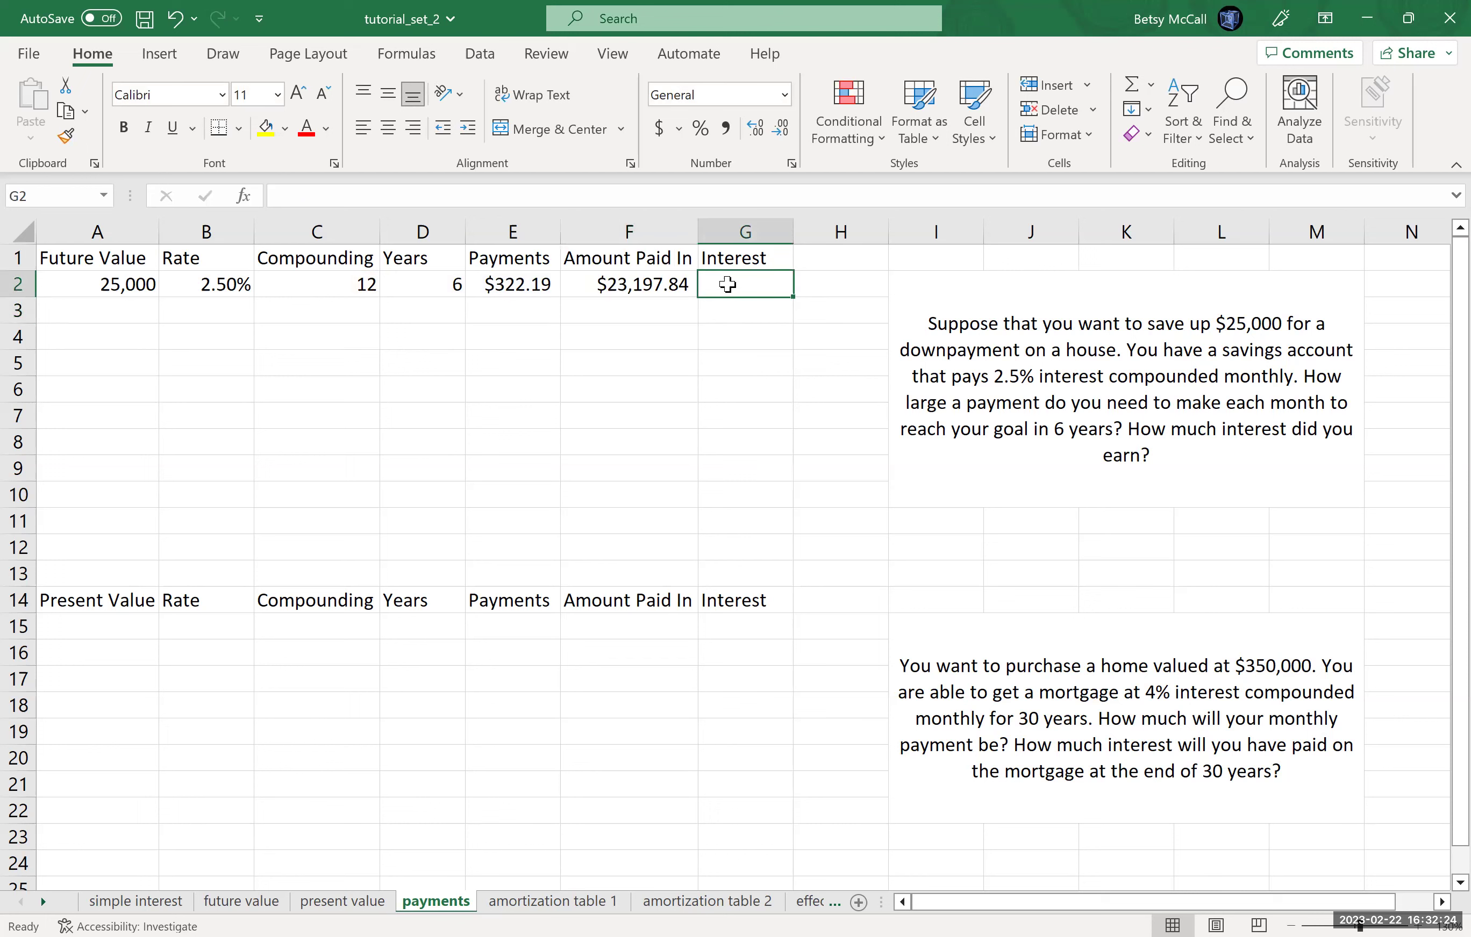
{"action": "type", "text": "="}
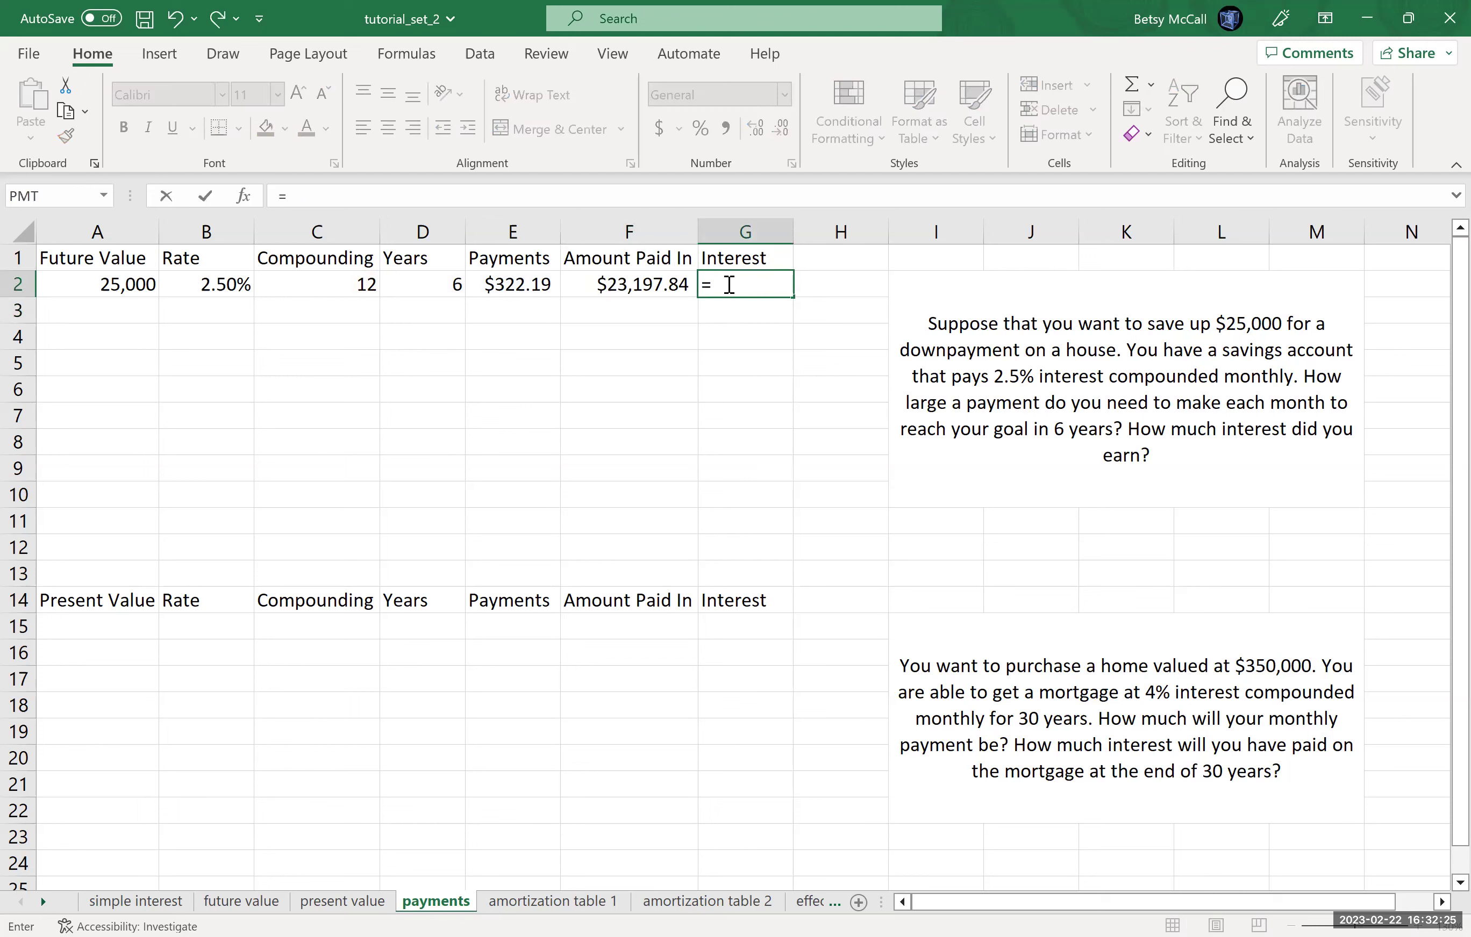
{"action": "left_click", "coordinate": [119, 284]}
{"action": "type", "text": "-"}
{"action": "left_click", "coordinate": [639, 284]}
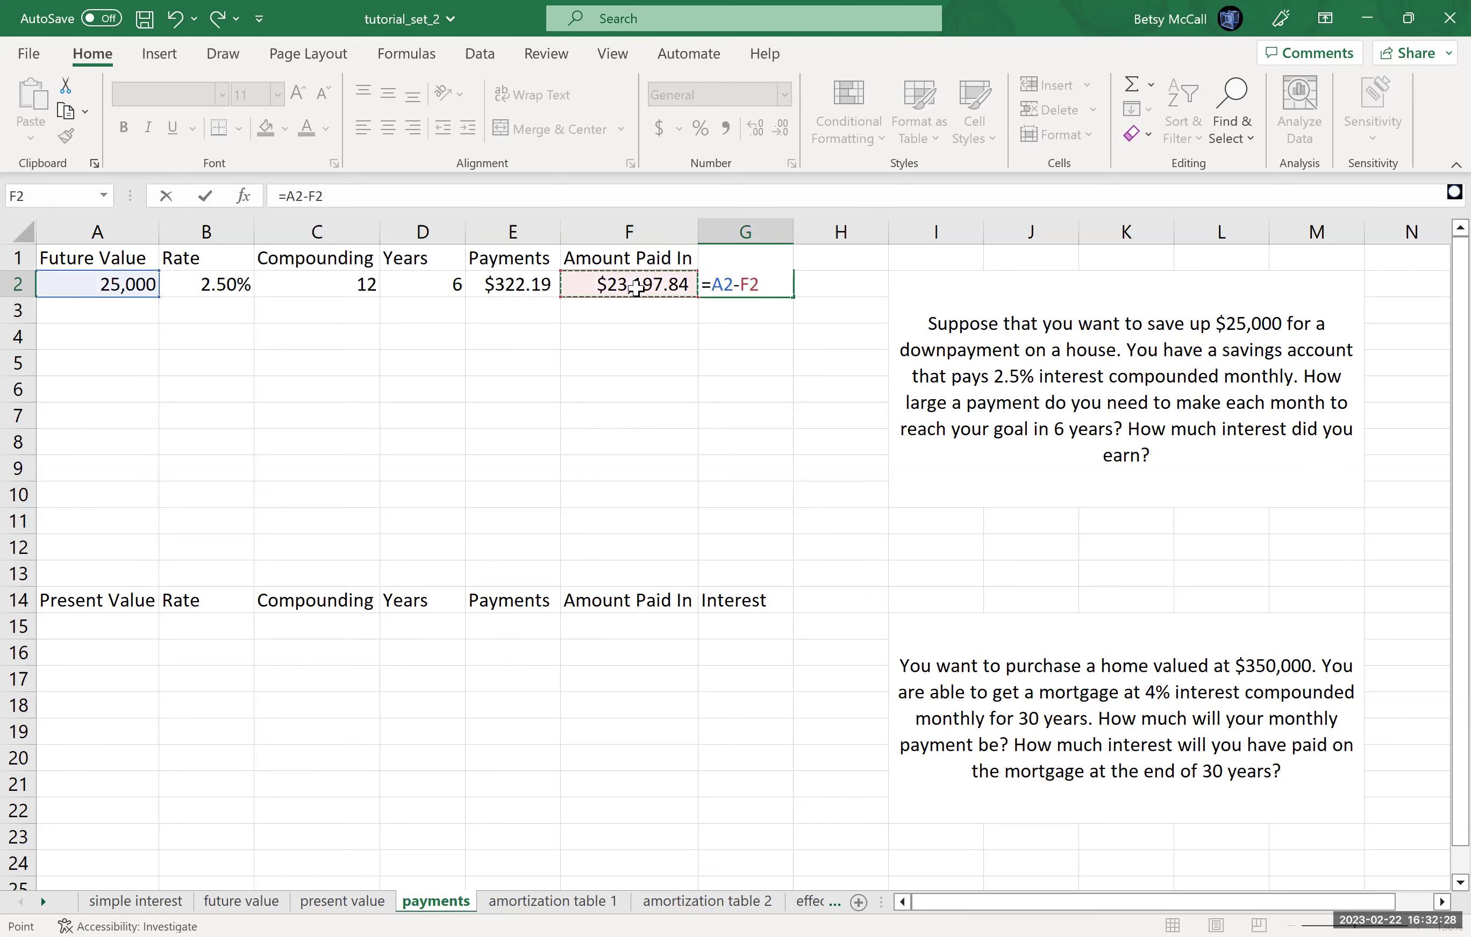
{"action": "key", "text": "Return"}
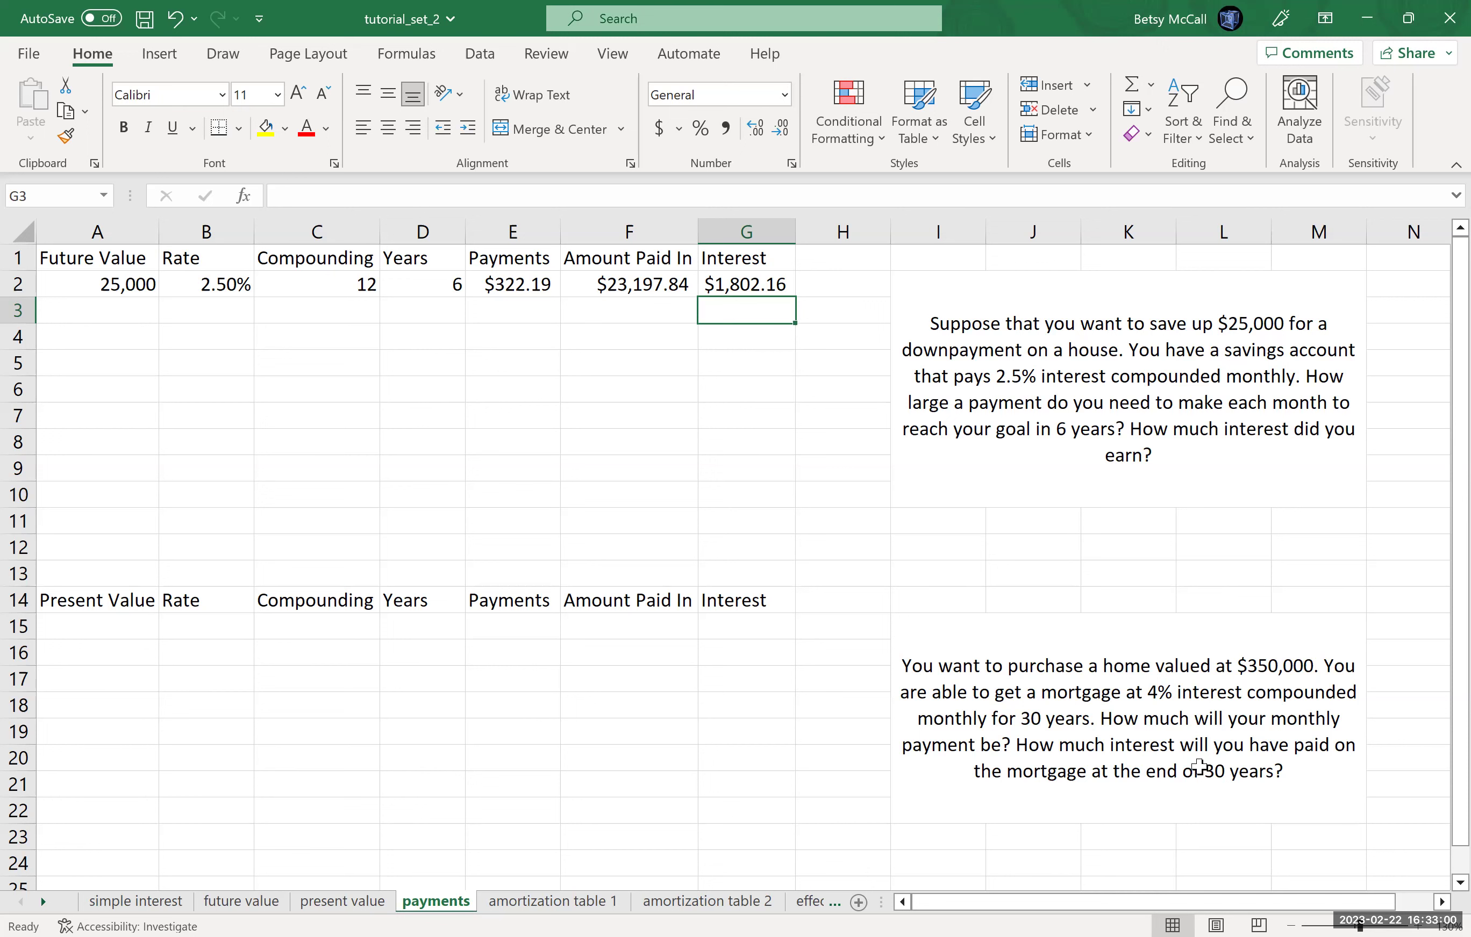
Fill A15:D15 with 350,000, 4%, 12 and 30 as the mortgage inputs
{"action": "left_click", "coordinate": [110, 621]}
{"action": "type", "text": "35"}
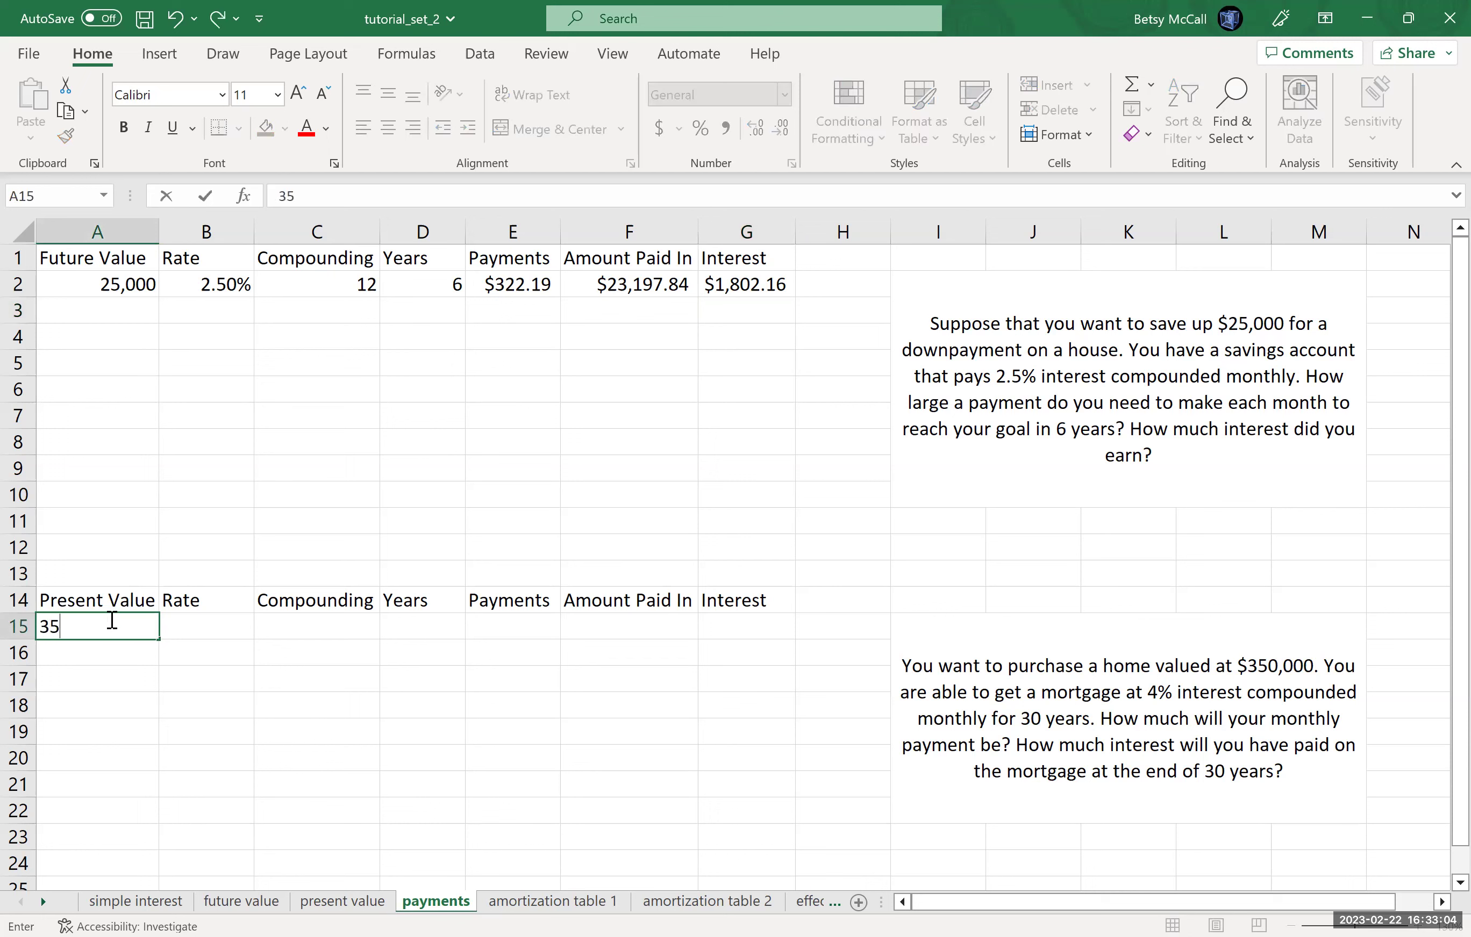
{"action": "type", "text": "0,000"}
{"action": "key", "text": "Tab"}
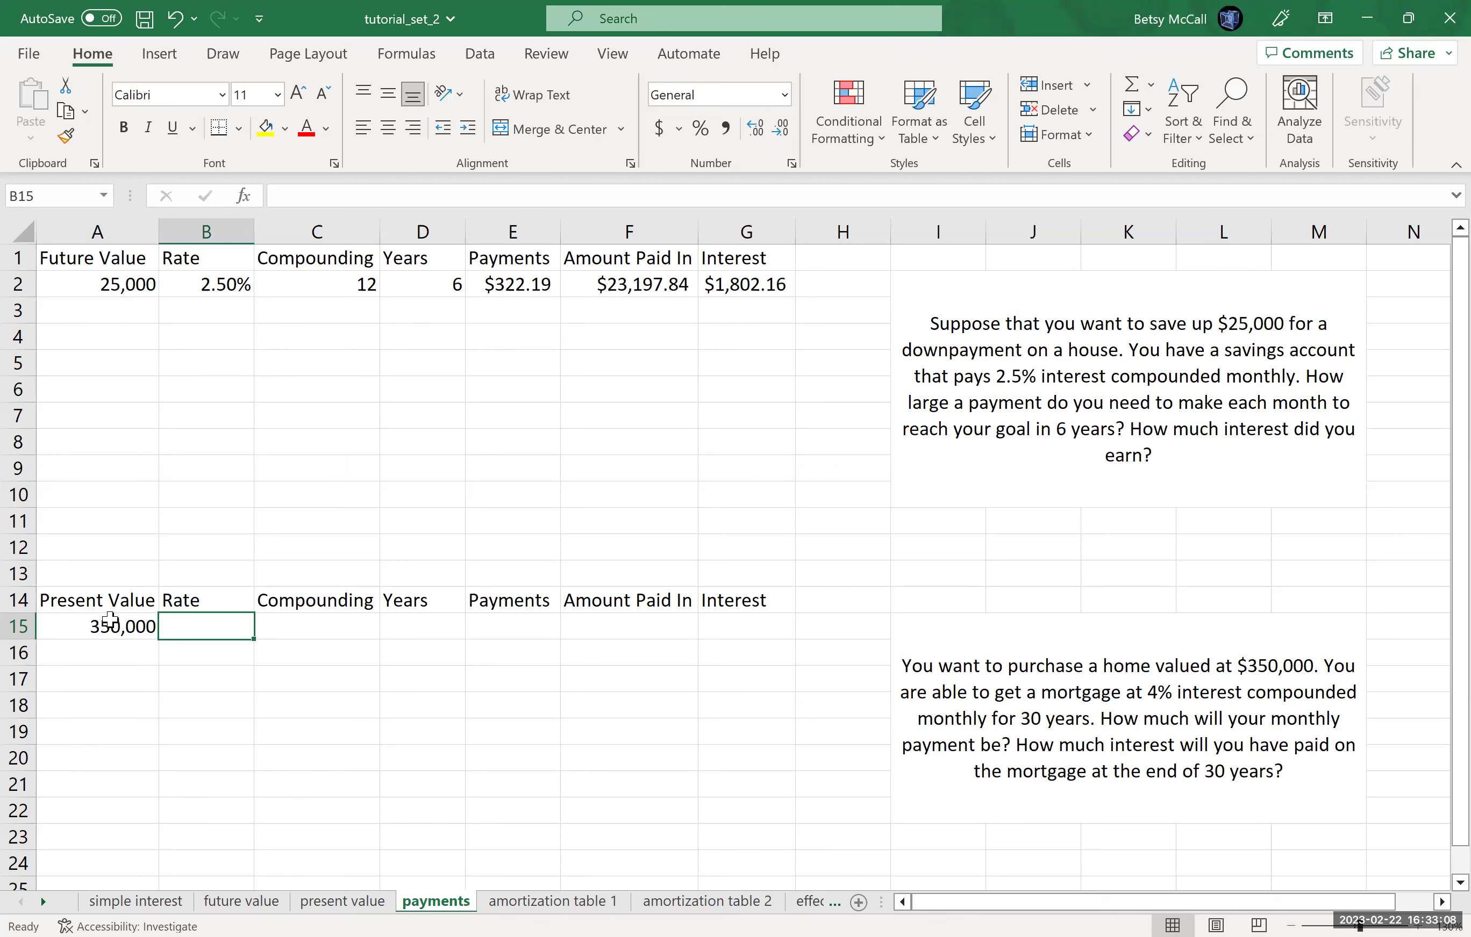
{"action": "type", "text": "4%"}
{"action": "key", "text": "Tab"}
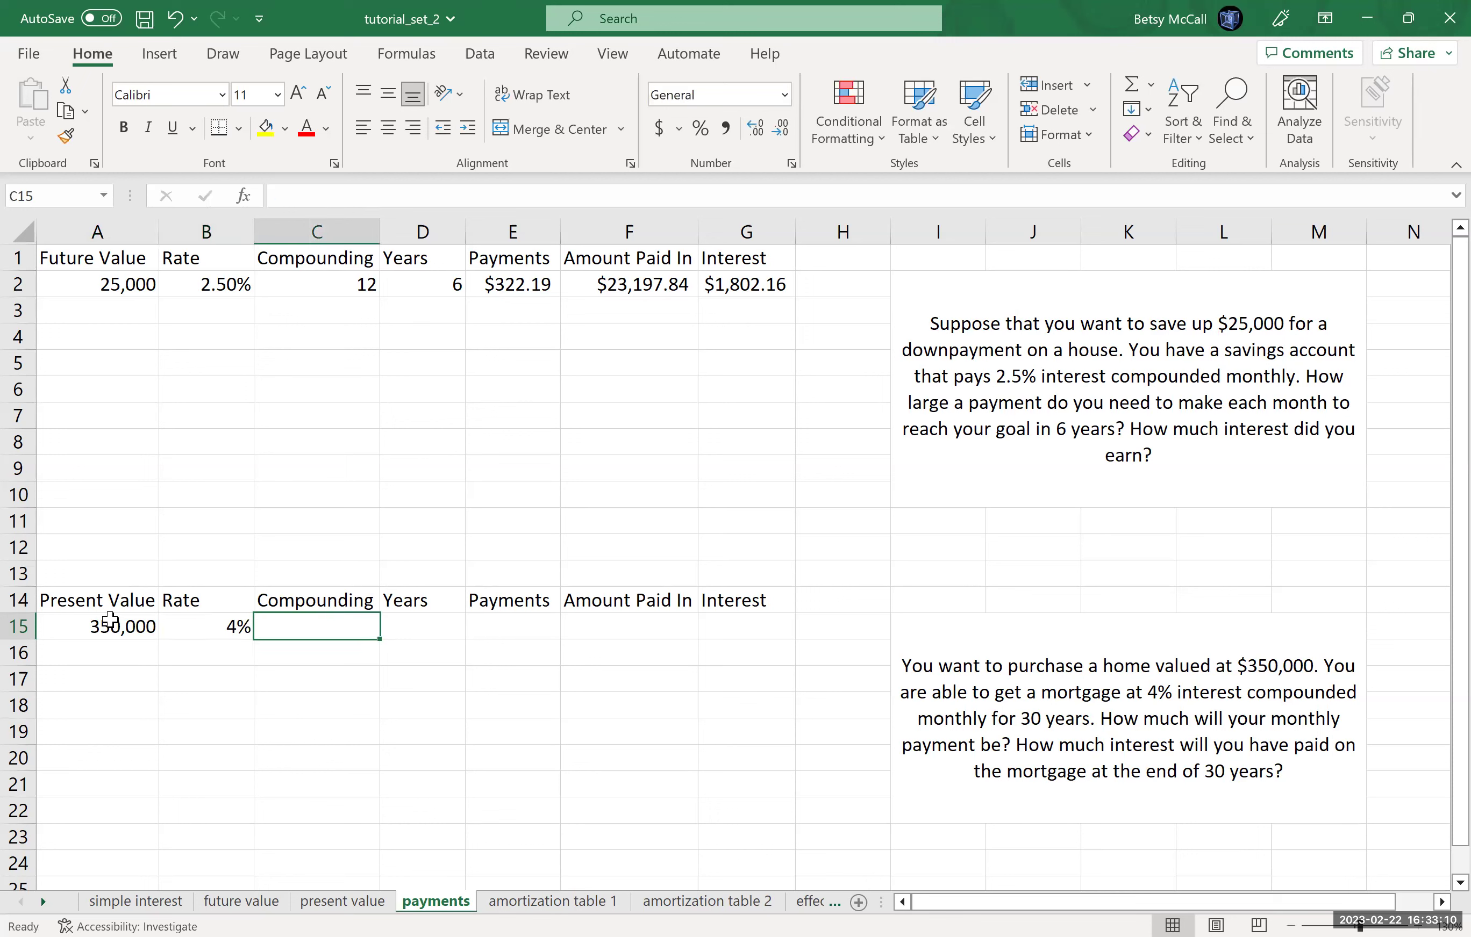
{"action": "type", "text": "12"}
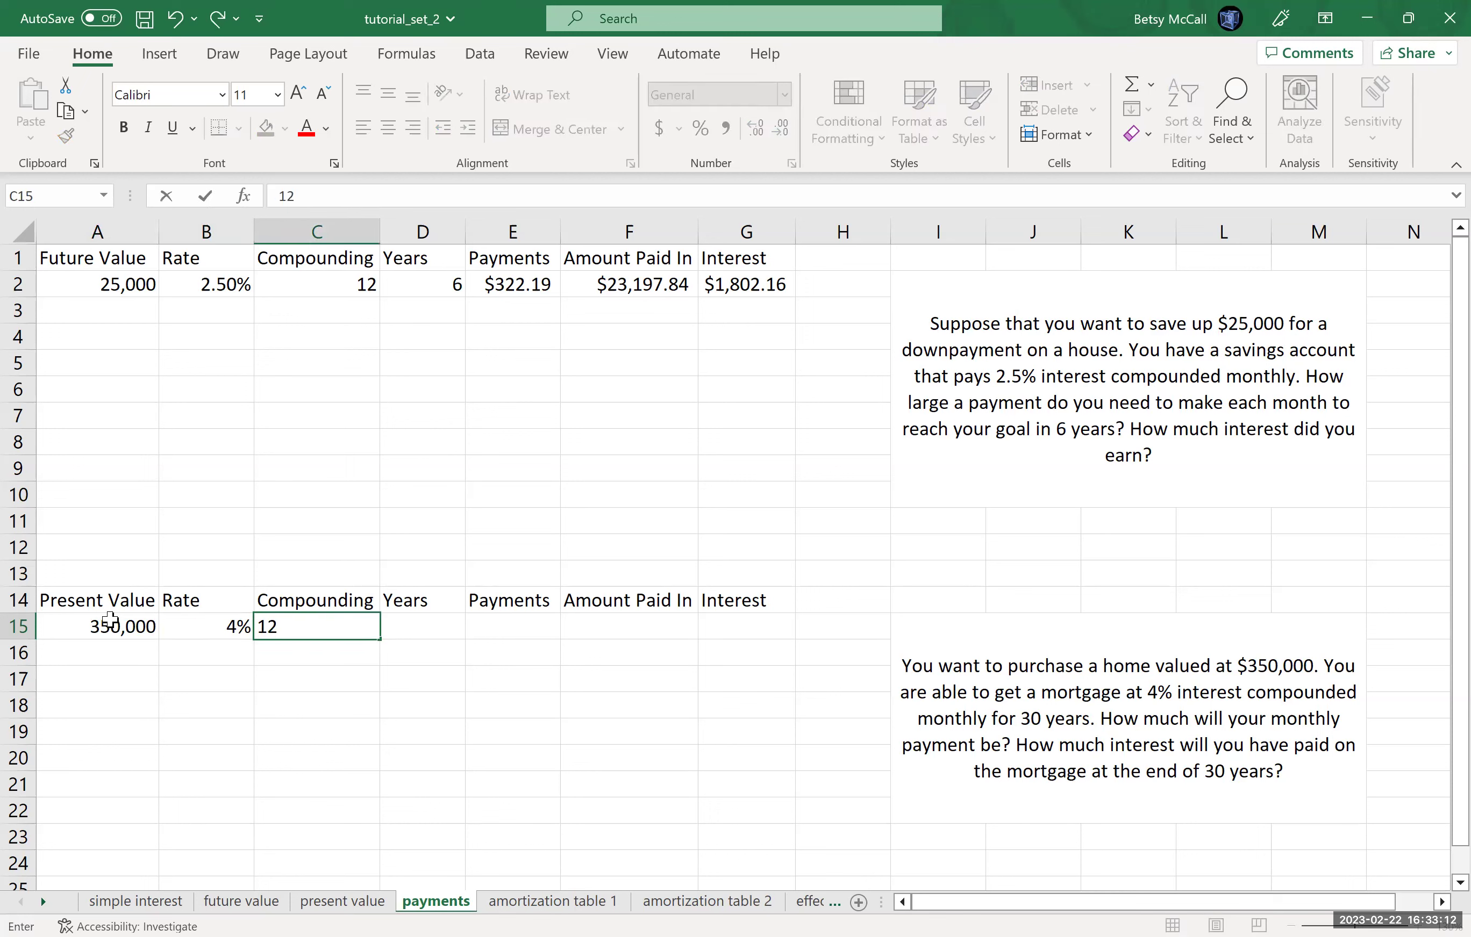
{"action": "key", "text": "Tab"}
{"action": "type", "text": "30"}
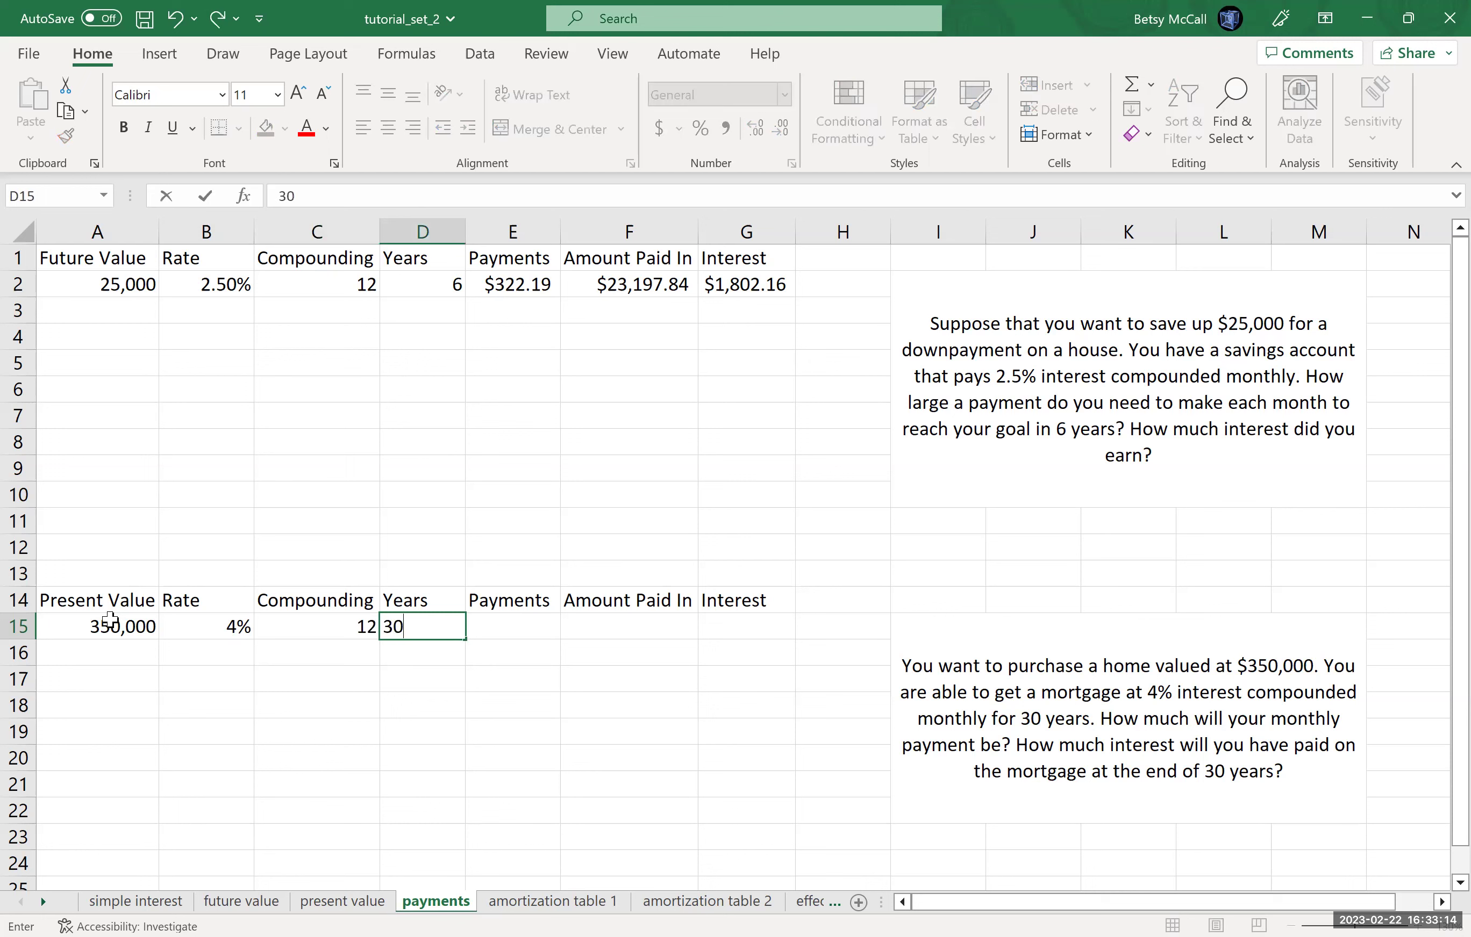
{"action": "key", "text": "Tab"}
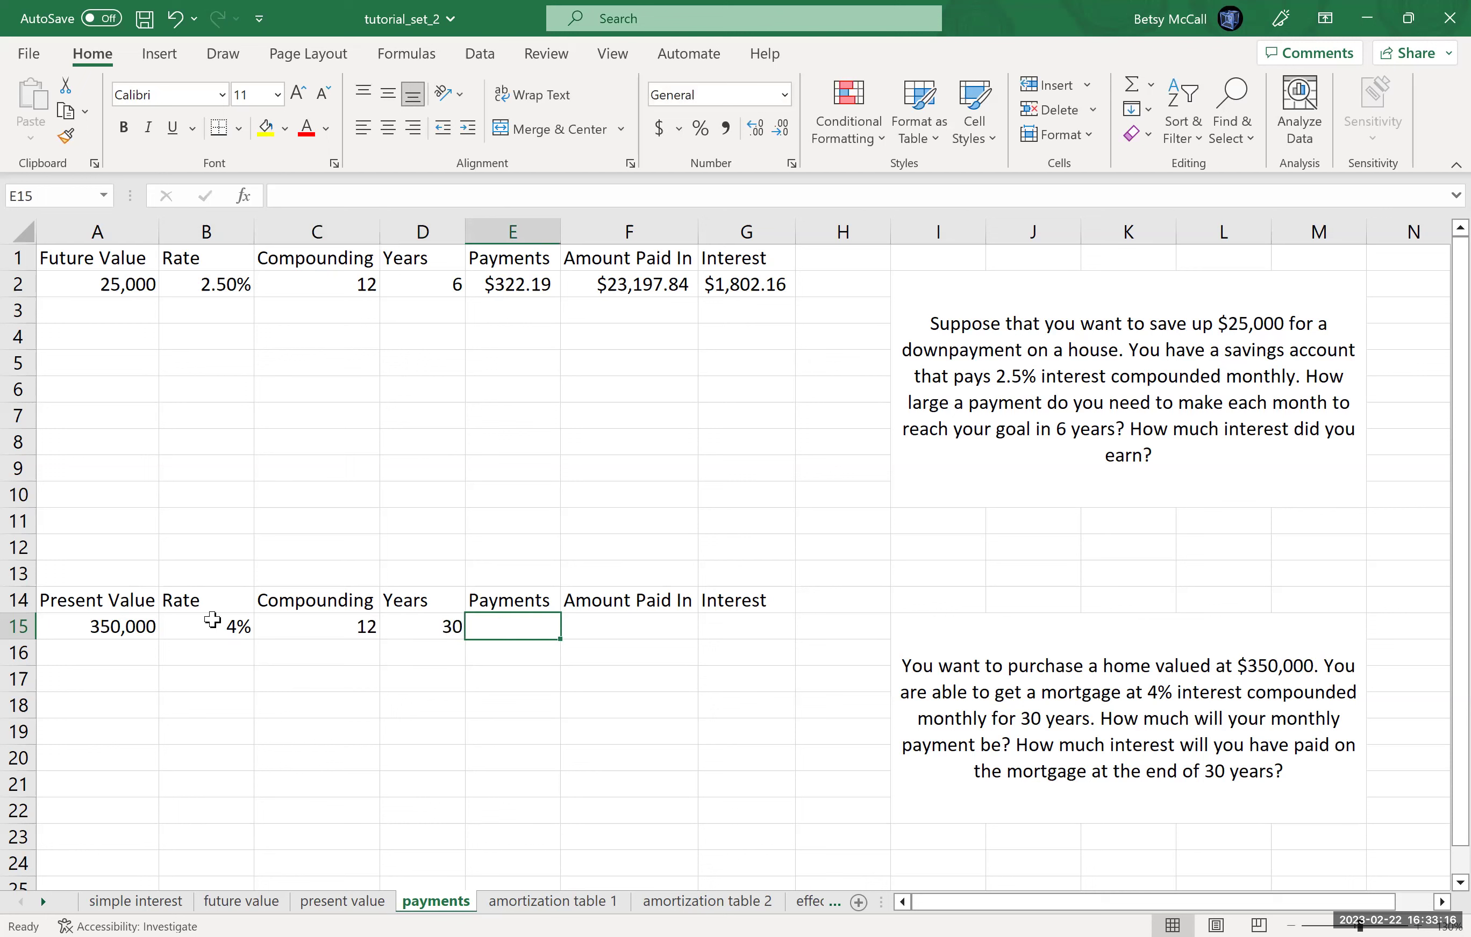
{"action": "left_click", "coordinate": [244, 196]}
Insert PMT in E15 with Rate B15/C15, Nper C15*D15 and Pv A15
{"action": "left_click", "coordinate": [884, 481]}
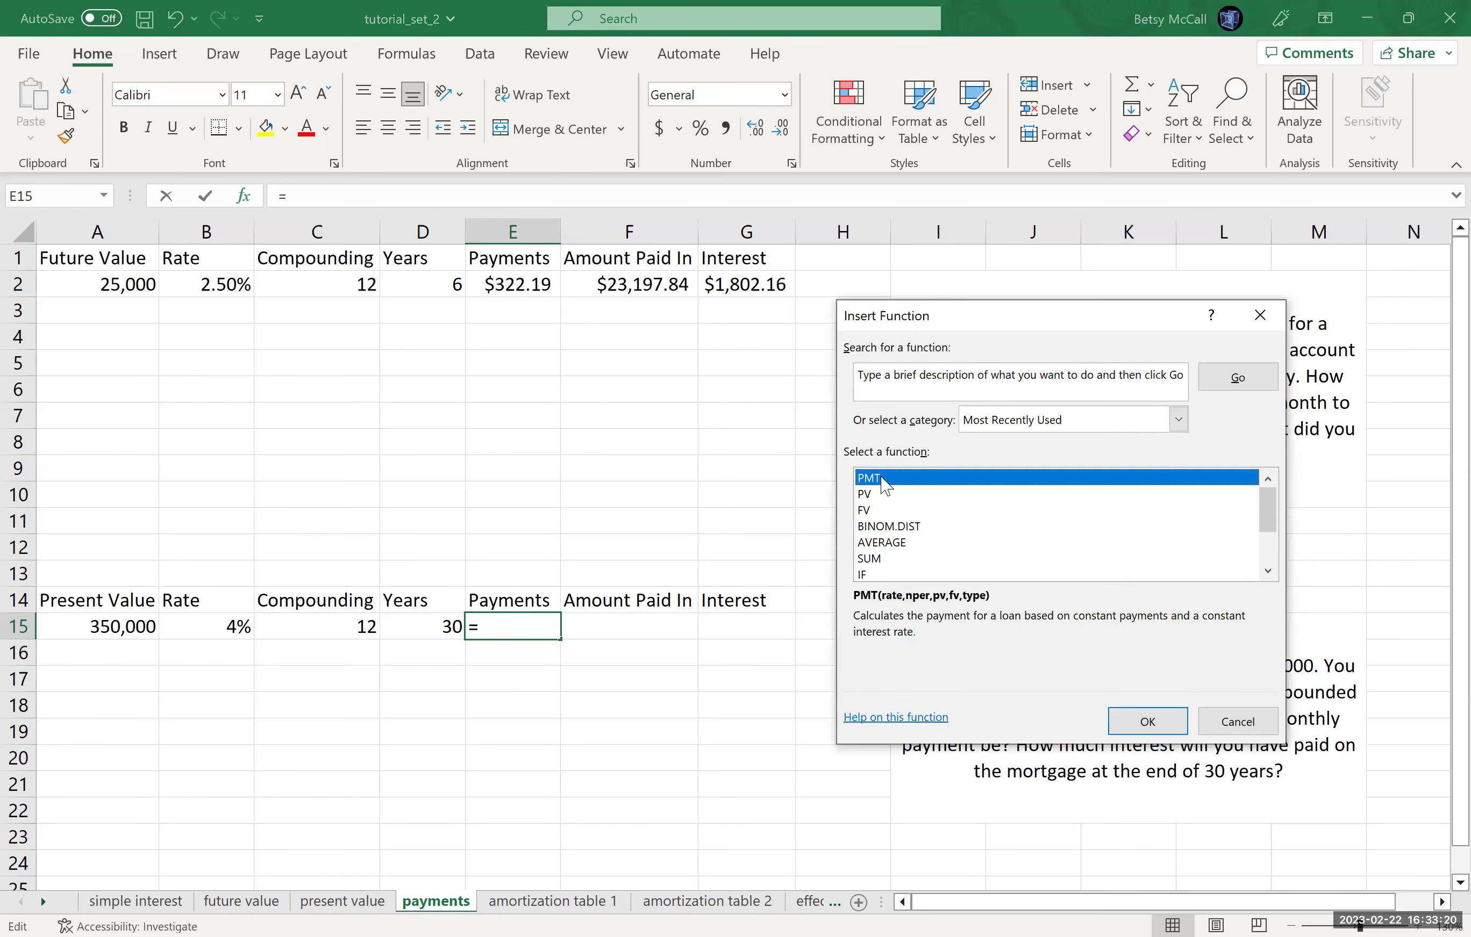
{"action": "double_click", "coordinate": [884, 481]}
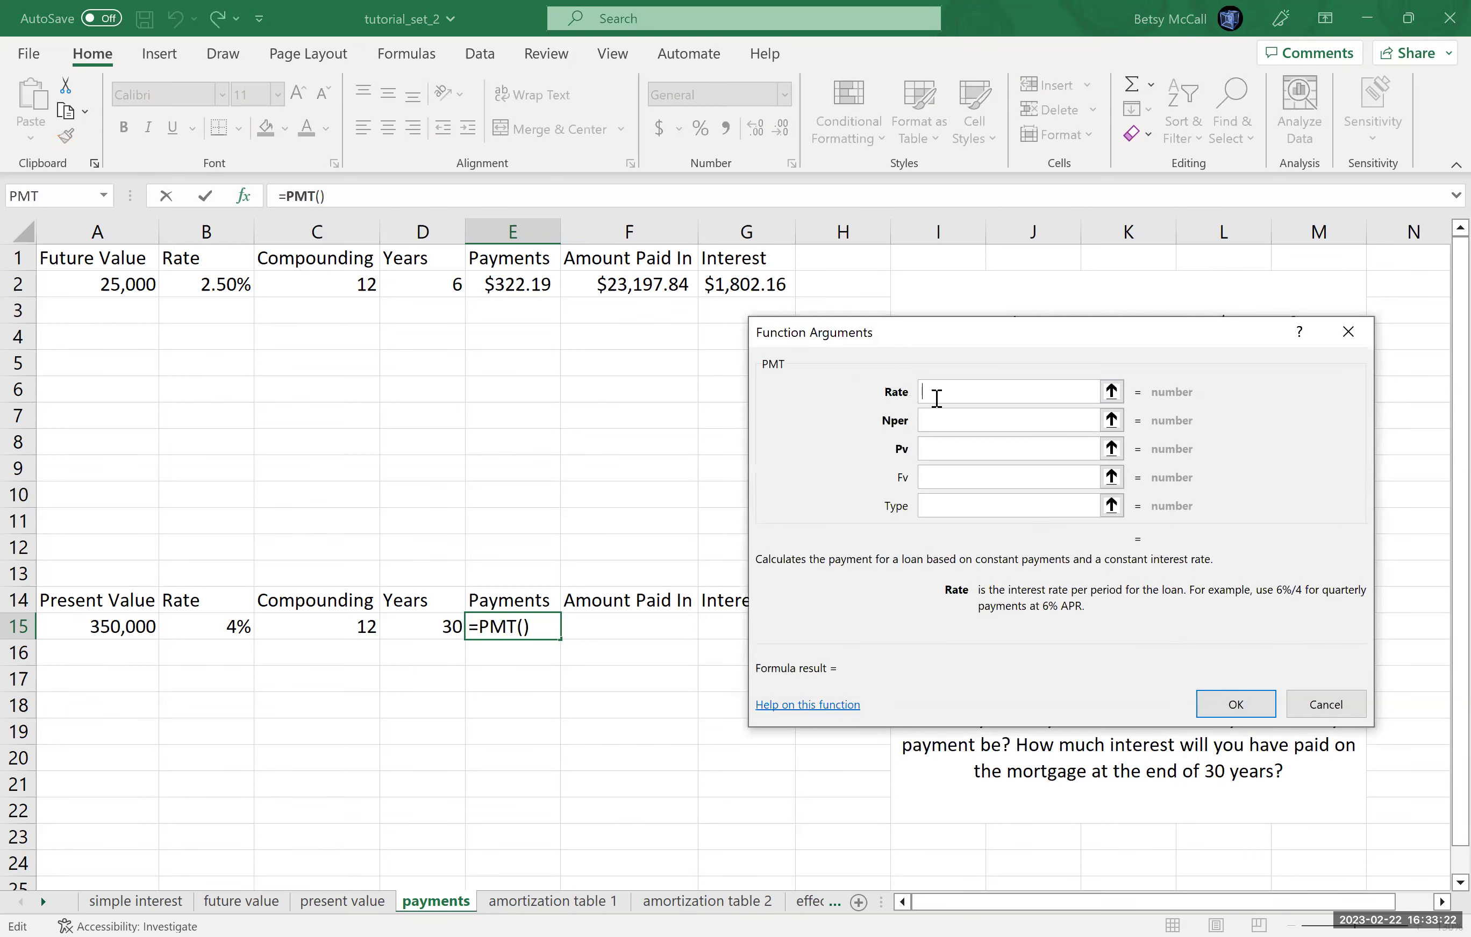
{"action": "left_click", "coordinate": [210, 630]}
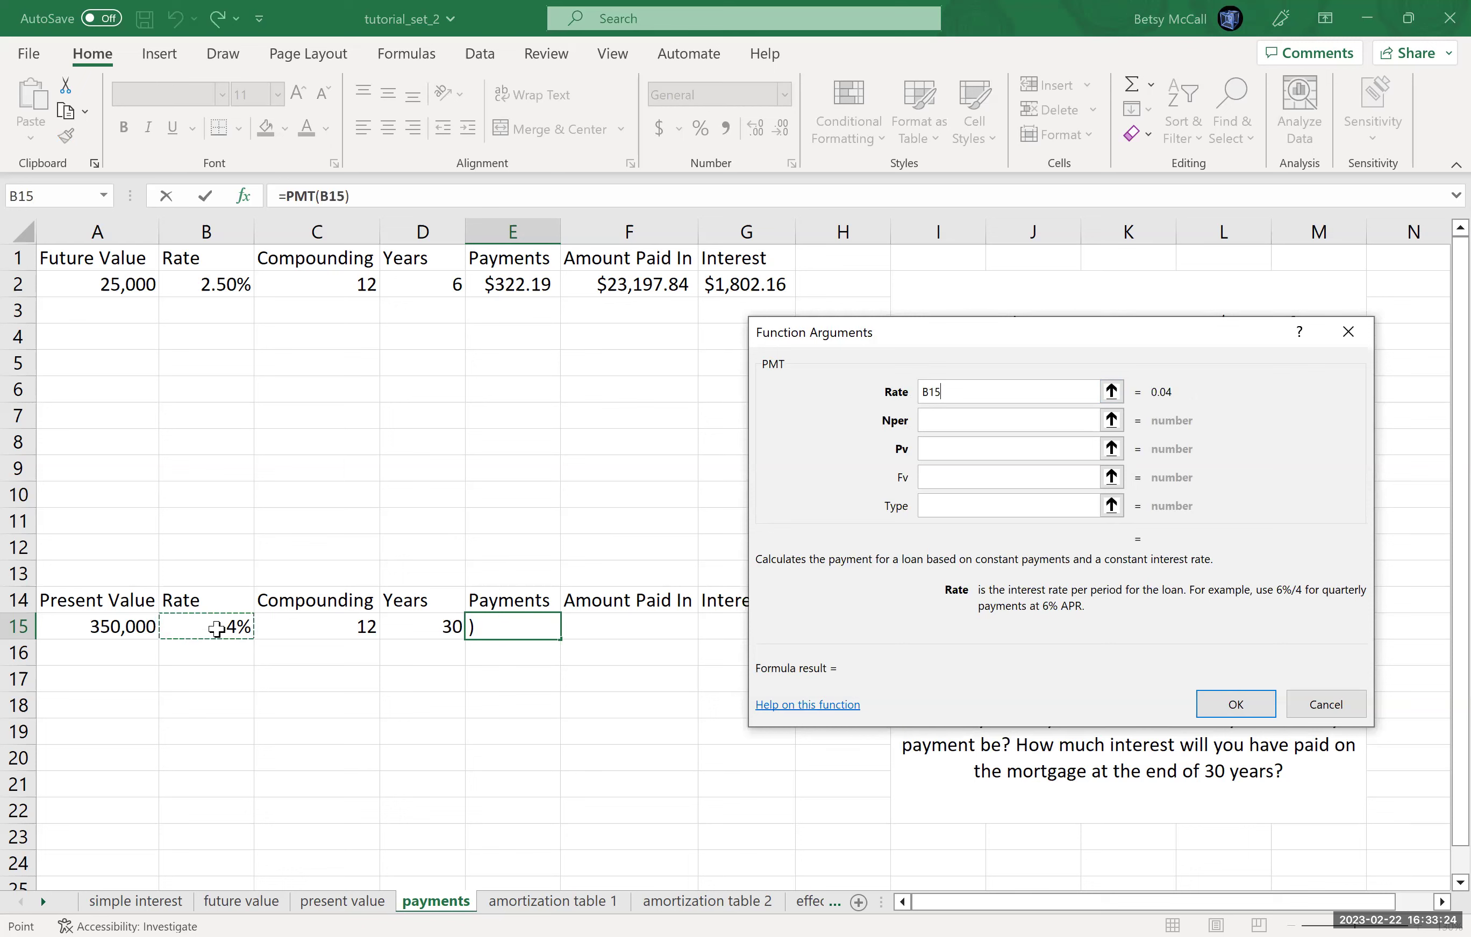
{"action": "type", "text": "/"}
{"action": "left_click", "coordinate": [295, 629]}
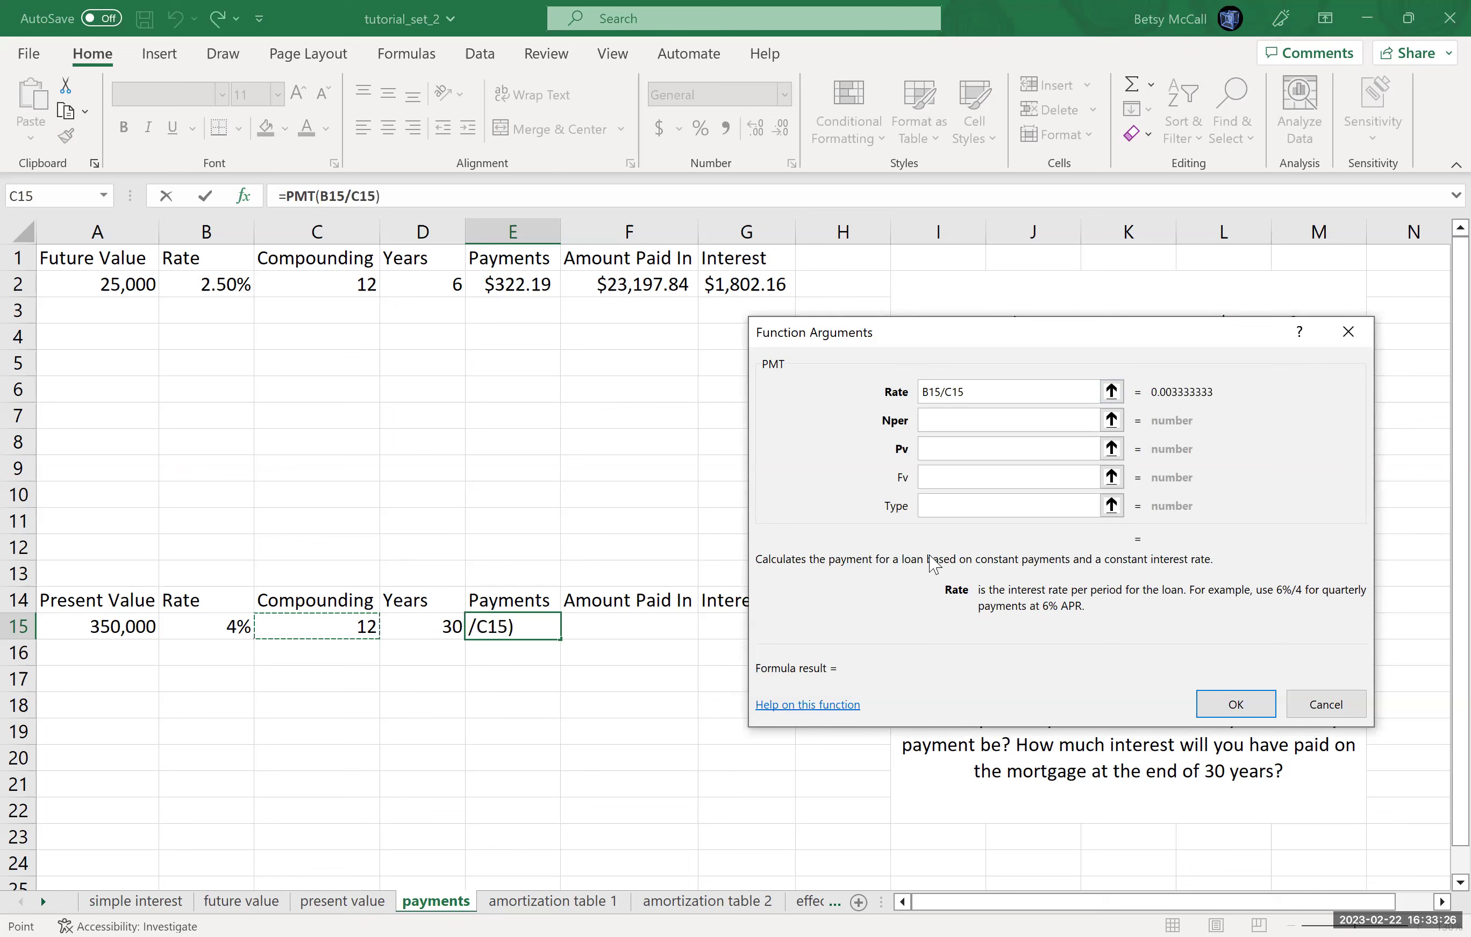
{"action": "left_click", "coordinate": [986, 420]}
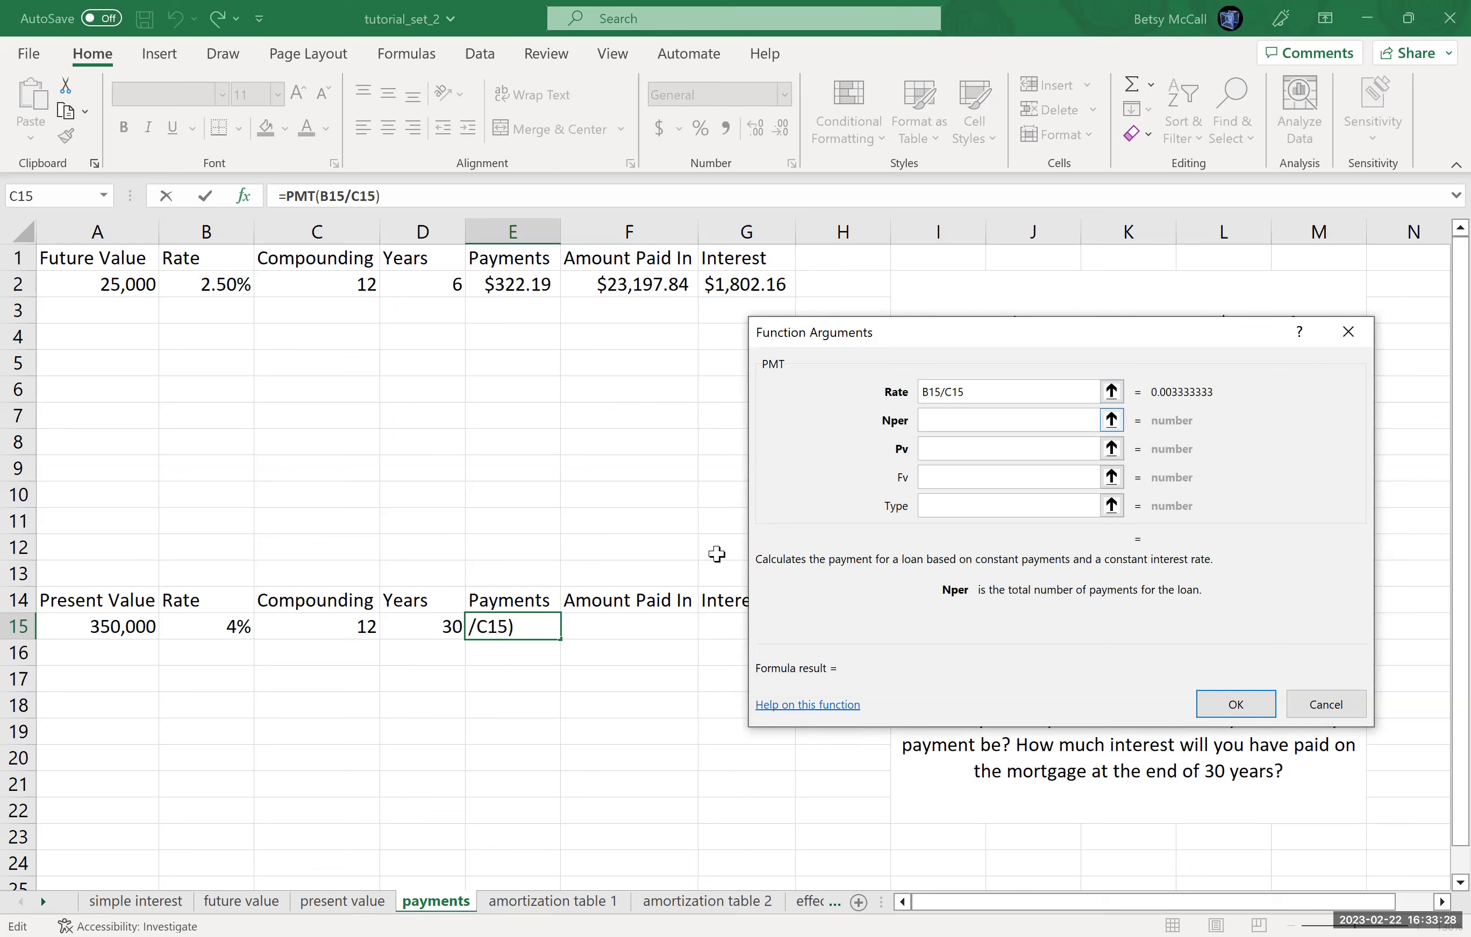
{"action": "left_click", "coordinate": [343, 627]}
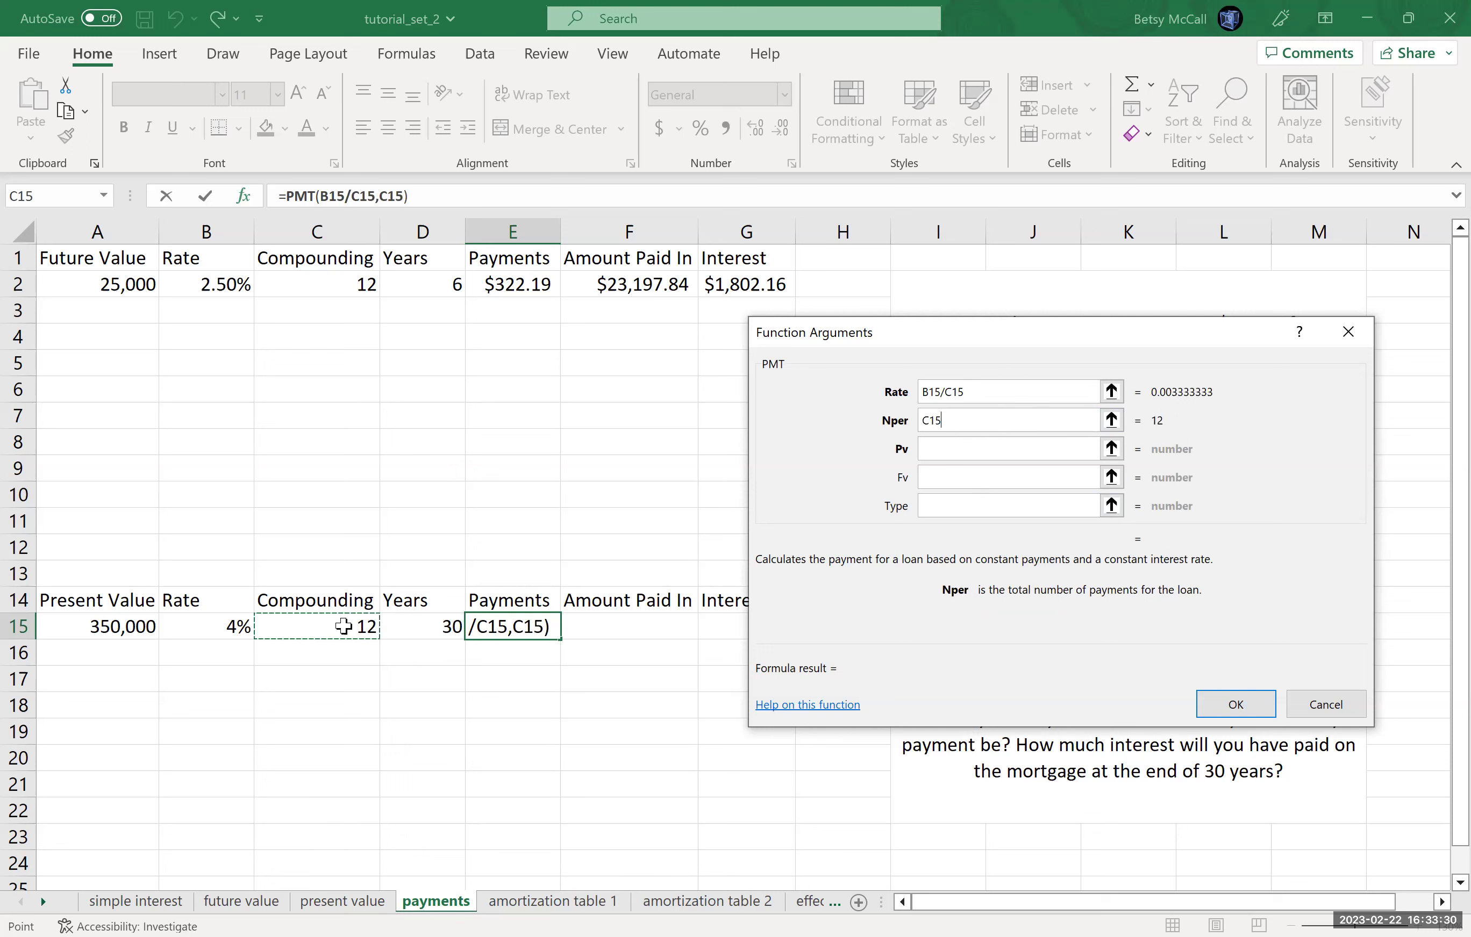
{"action": "type", "text": "*"}
{"action": "left_click", "coordinate": [445, 625]}
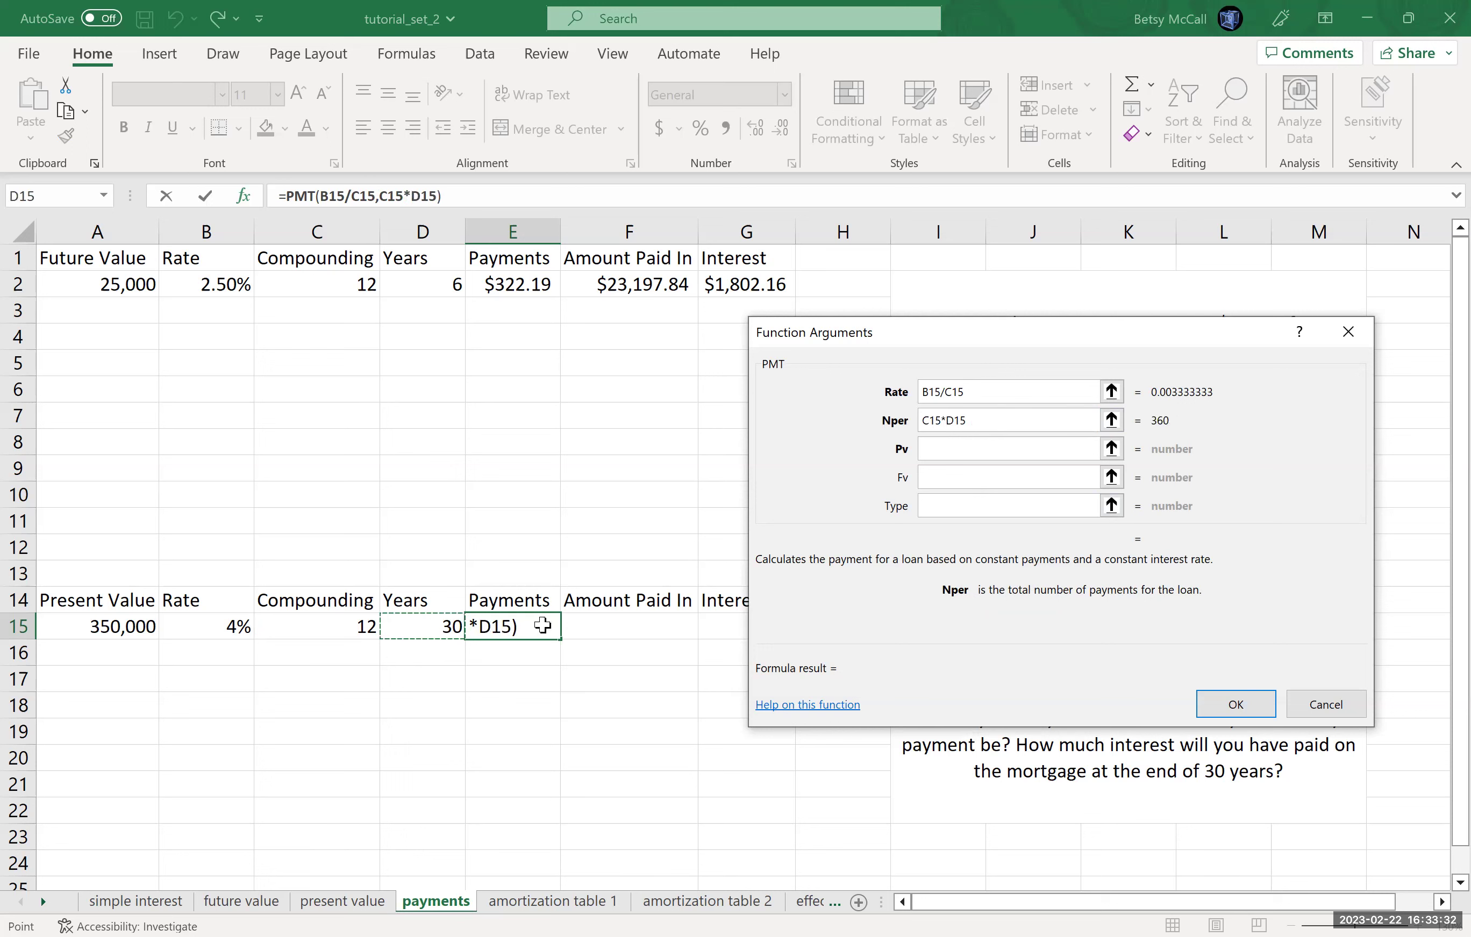
{"action": "left_click", "coordinate": [983, 447]}
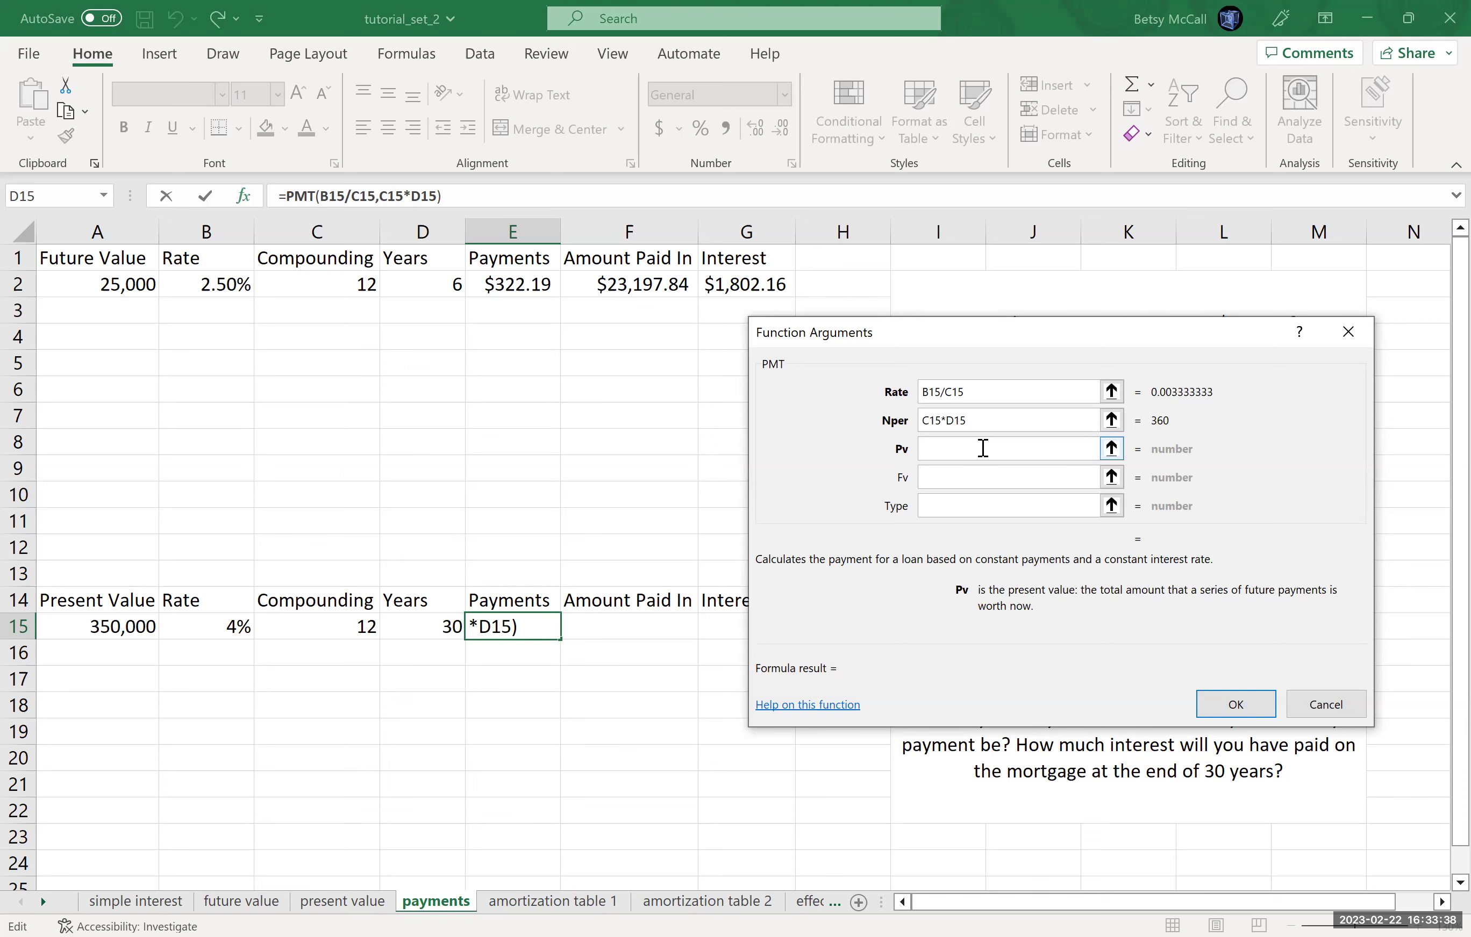
{"action": "left_click", "coordinate": [129, 626]}
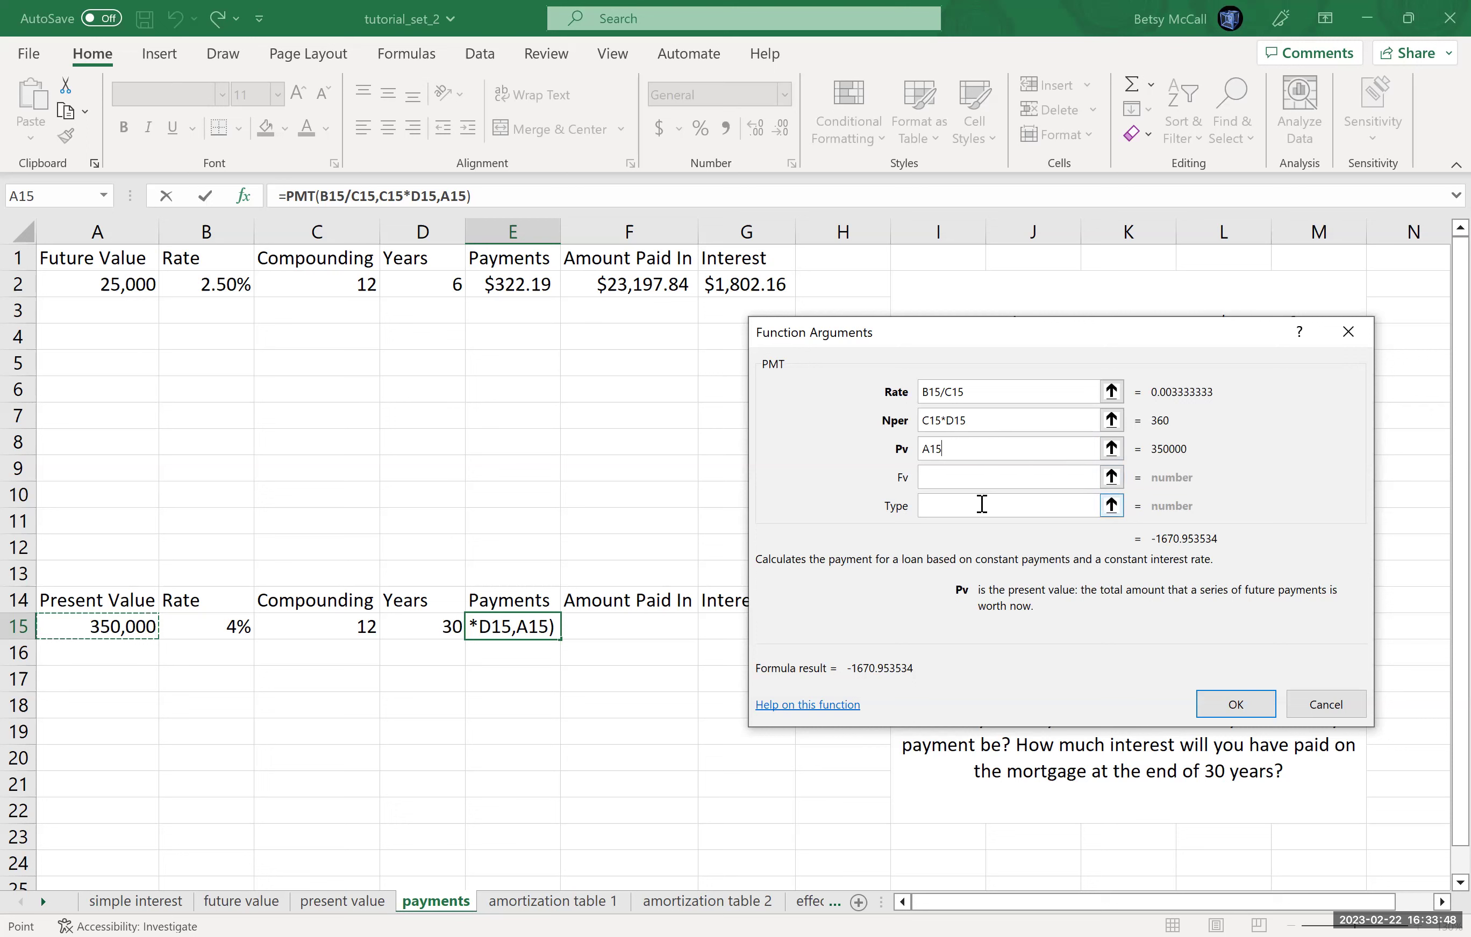
{"action": "left_click", "coordinate": [1246, 698]}
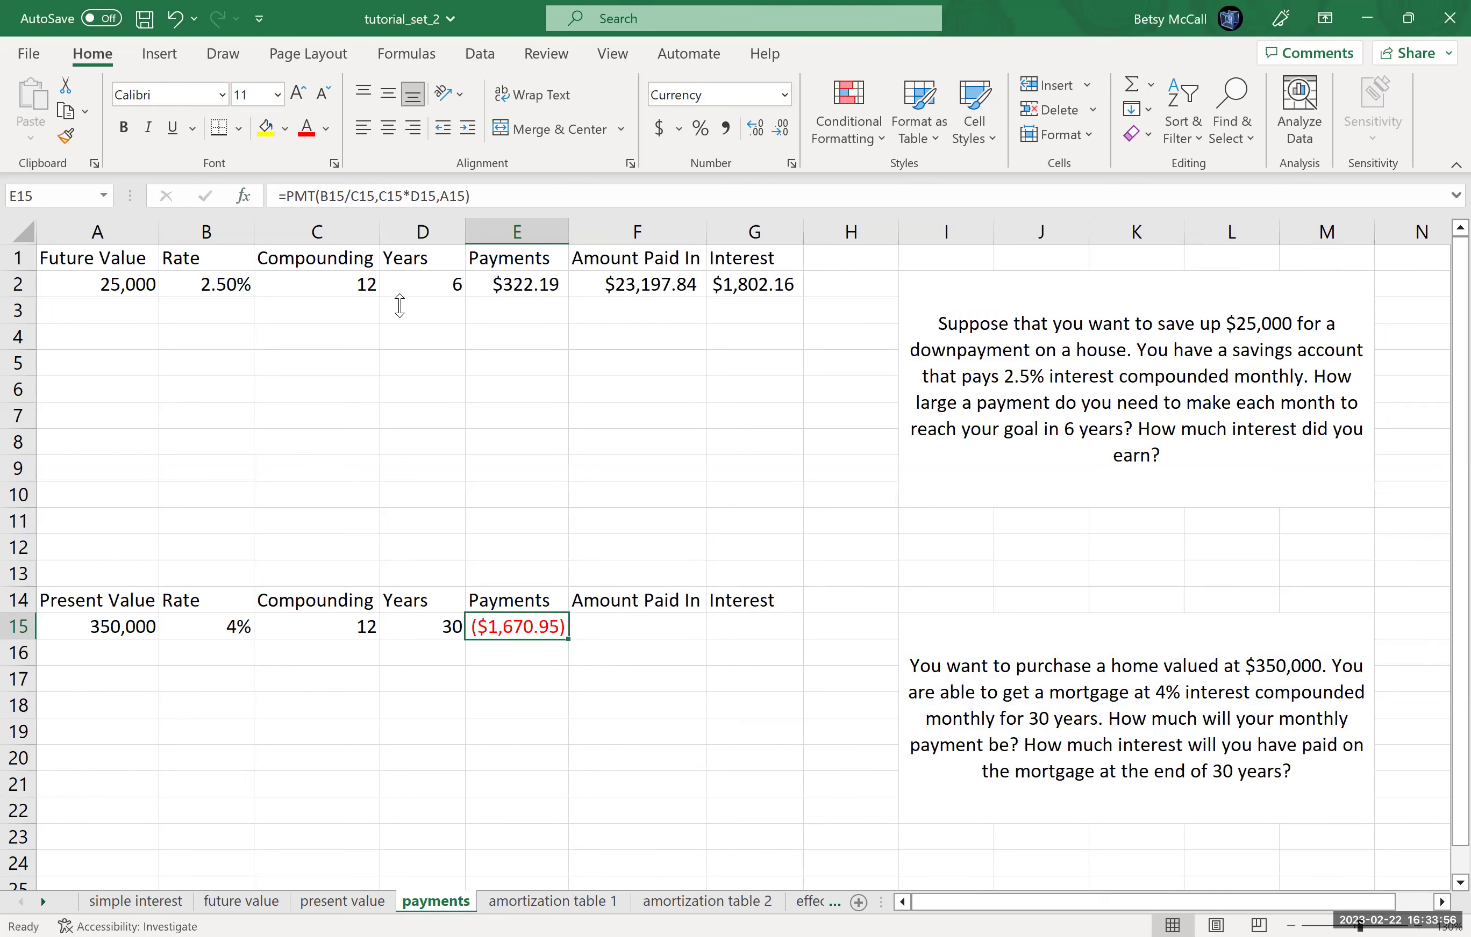
Change E15's Pv argument to -A15 so the payment shows positive $1,670.95
{"action": "left_click", "coordinate": [445, 198]}
{"action": "type", "text": "-"}
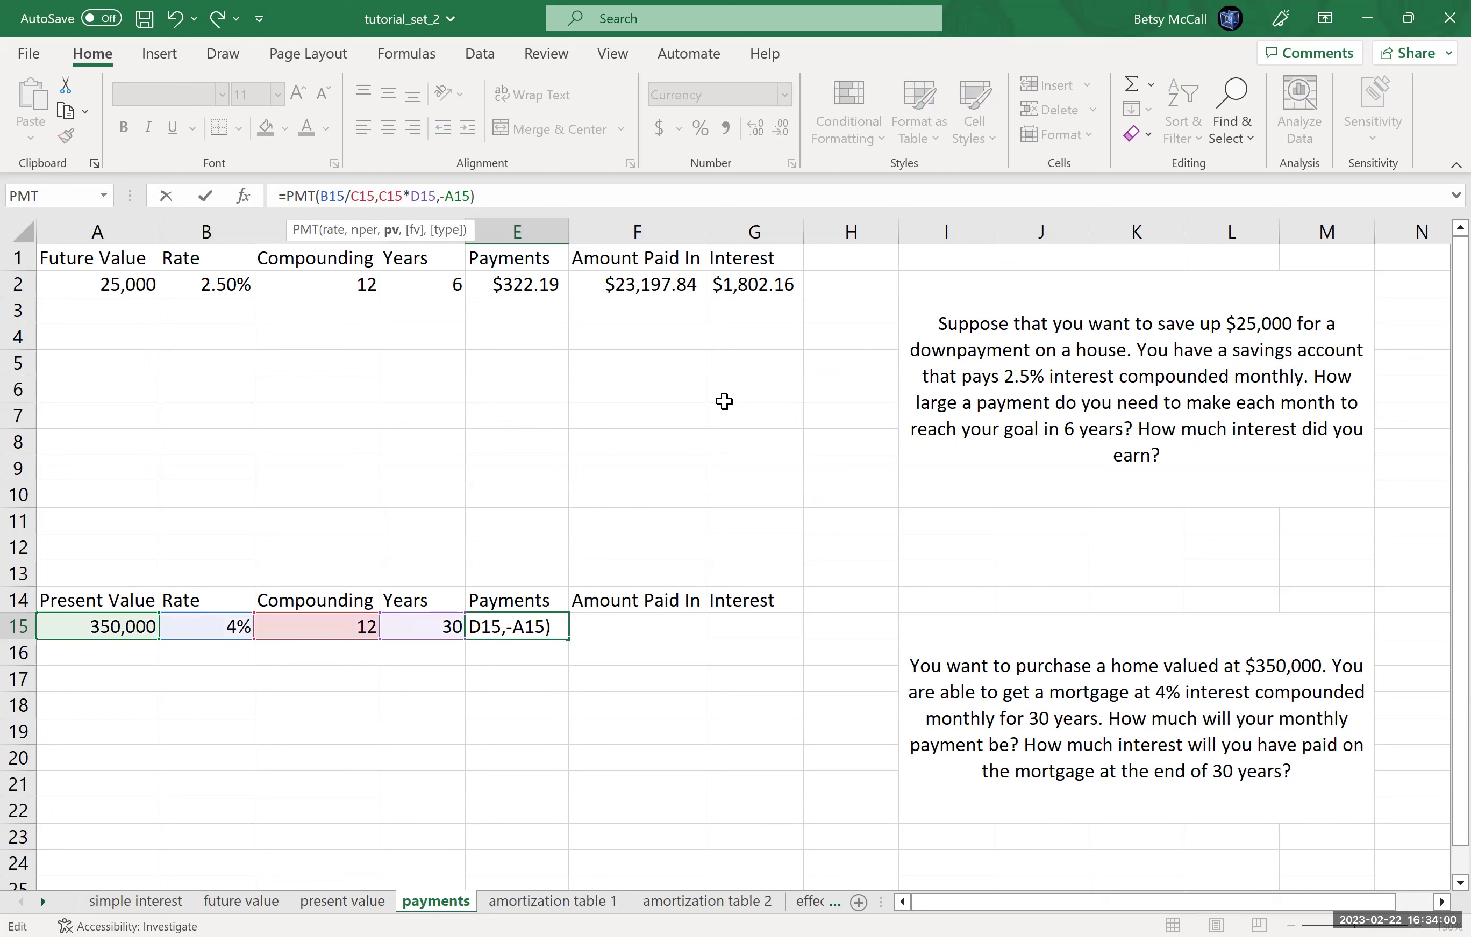
{"action": "key", "text": "Return"}
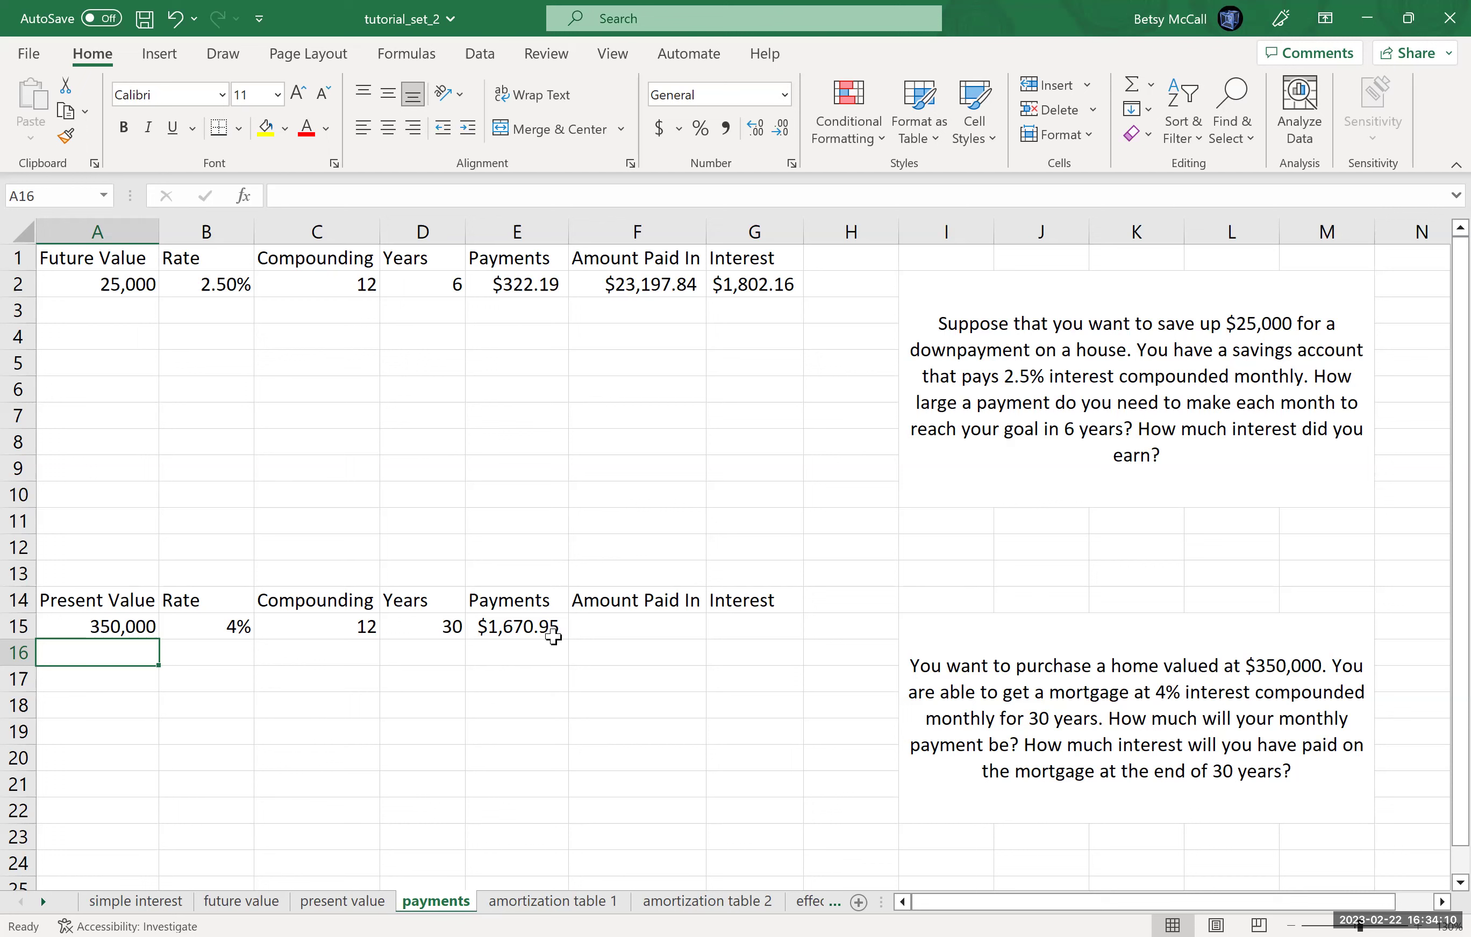
Enter =E15*C15*D15 in F15 for the mortgage total paid in
{"action": "left_click", "coordinate": [609, 633]}
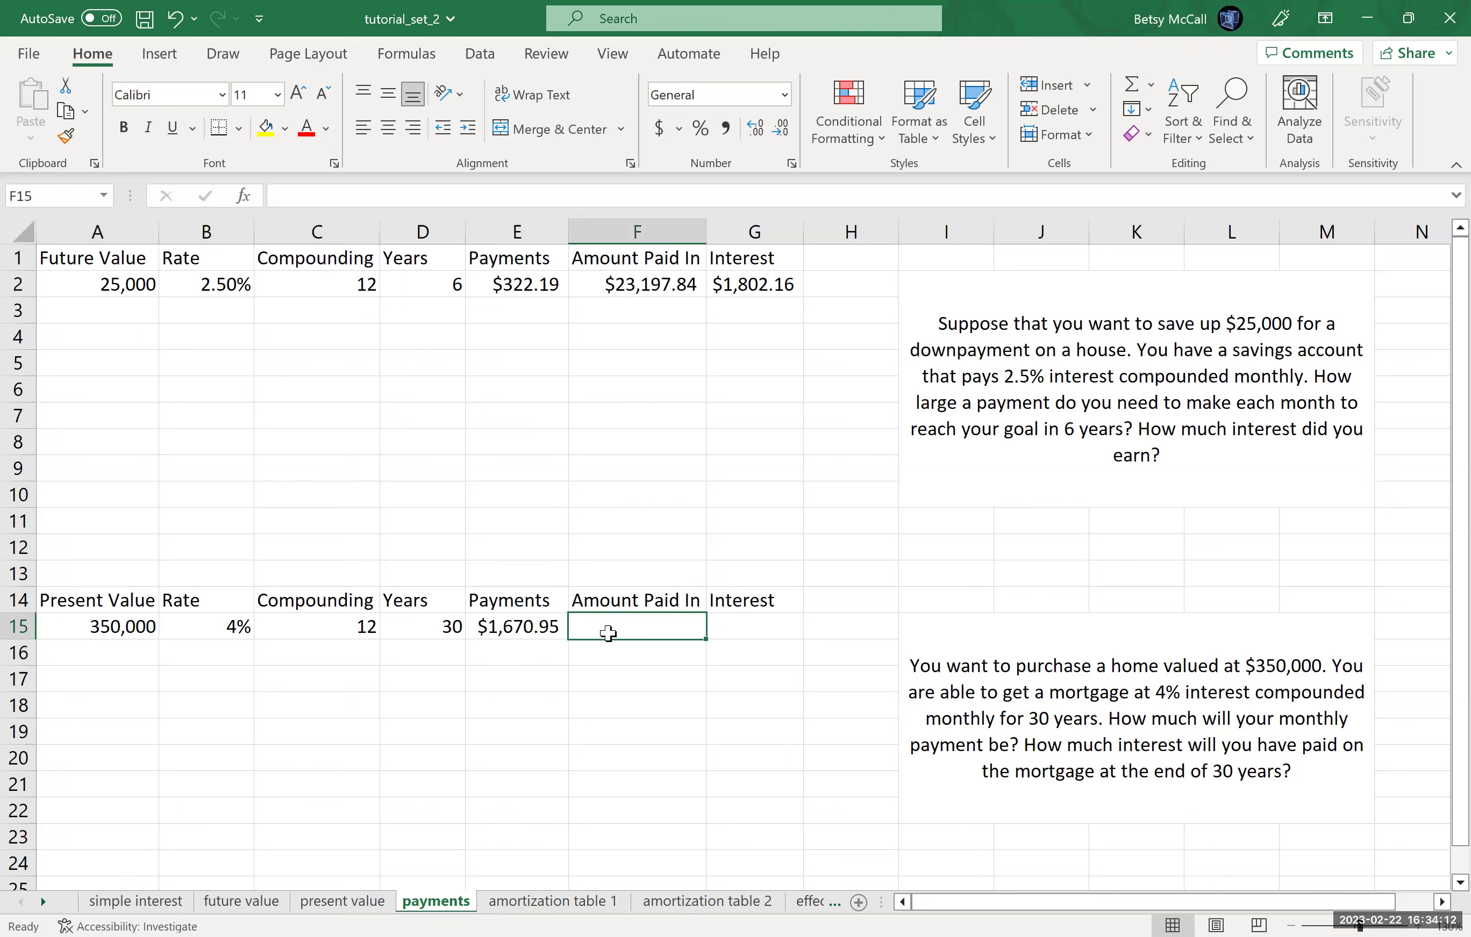
{"action": "type", "text": "="}
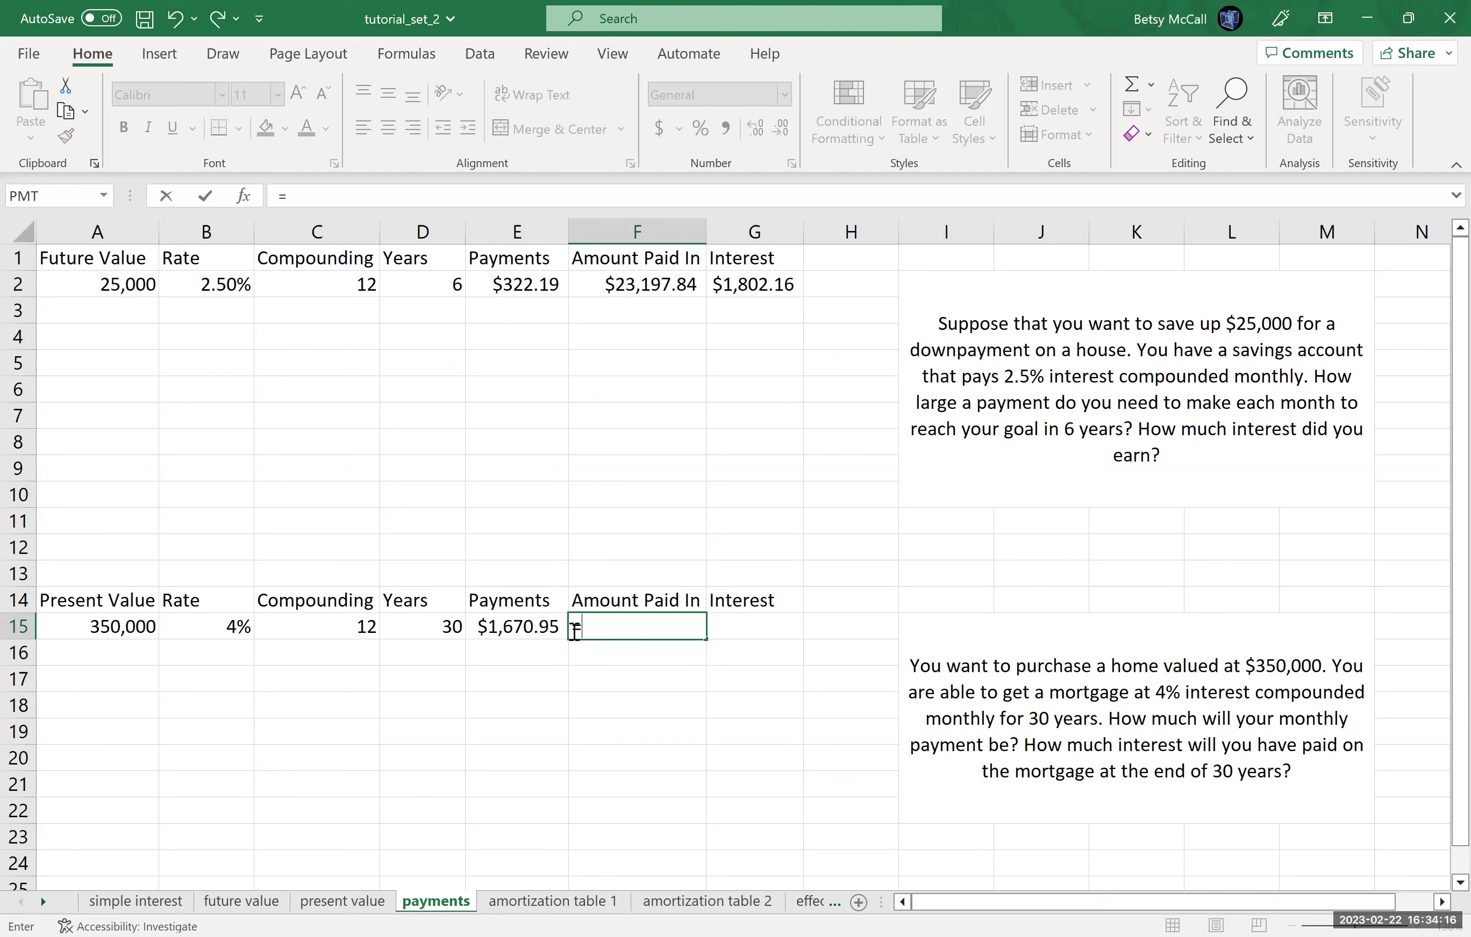
{"action": "left_click", "coordinate": [516, 626]}
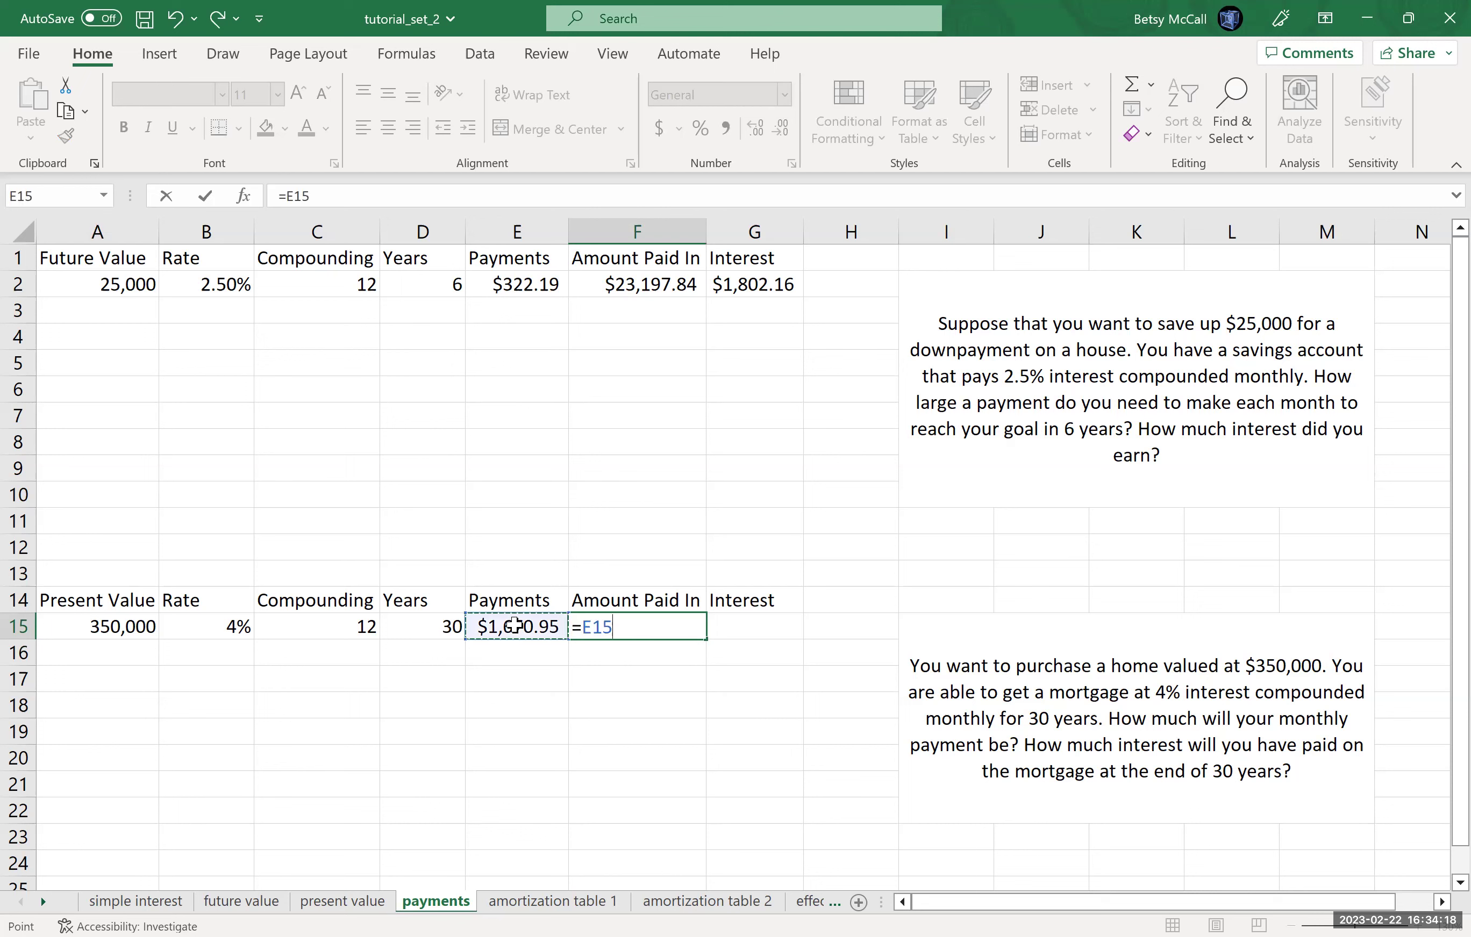
{"action": "type", "text": "*"}
{"action": "left_click", "coordinate": [349, 626]}
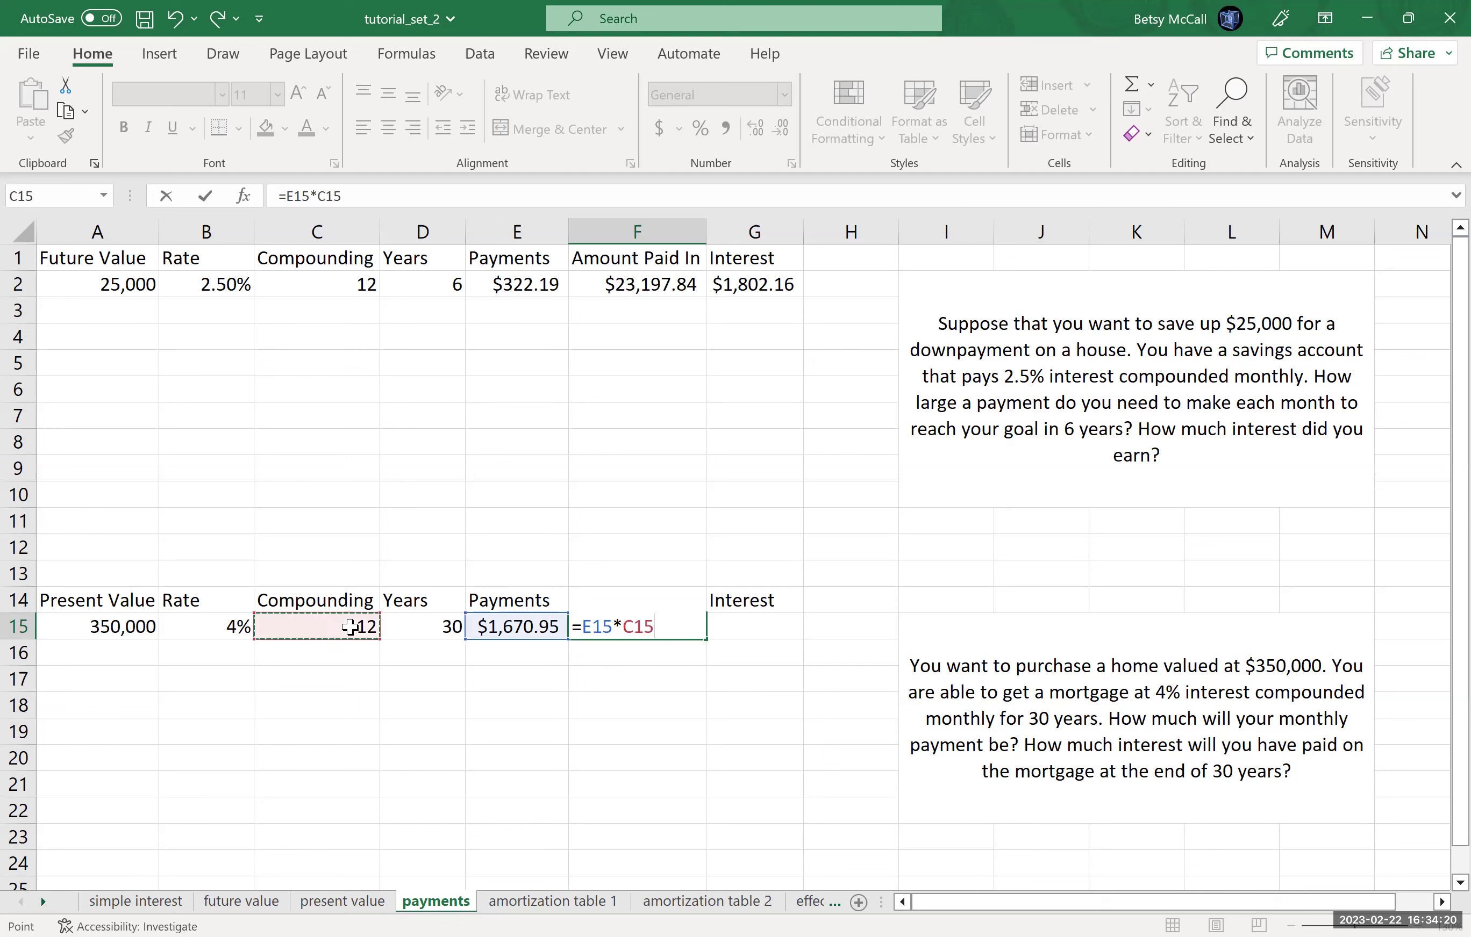
{"action": "type", "text": "*"}
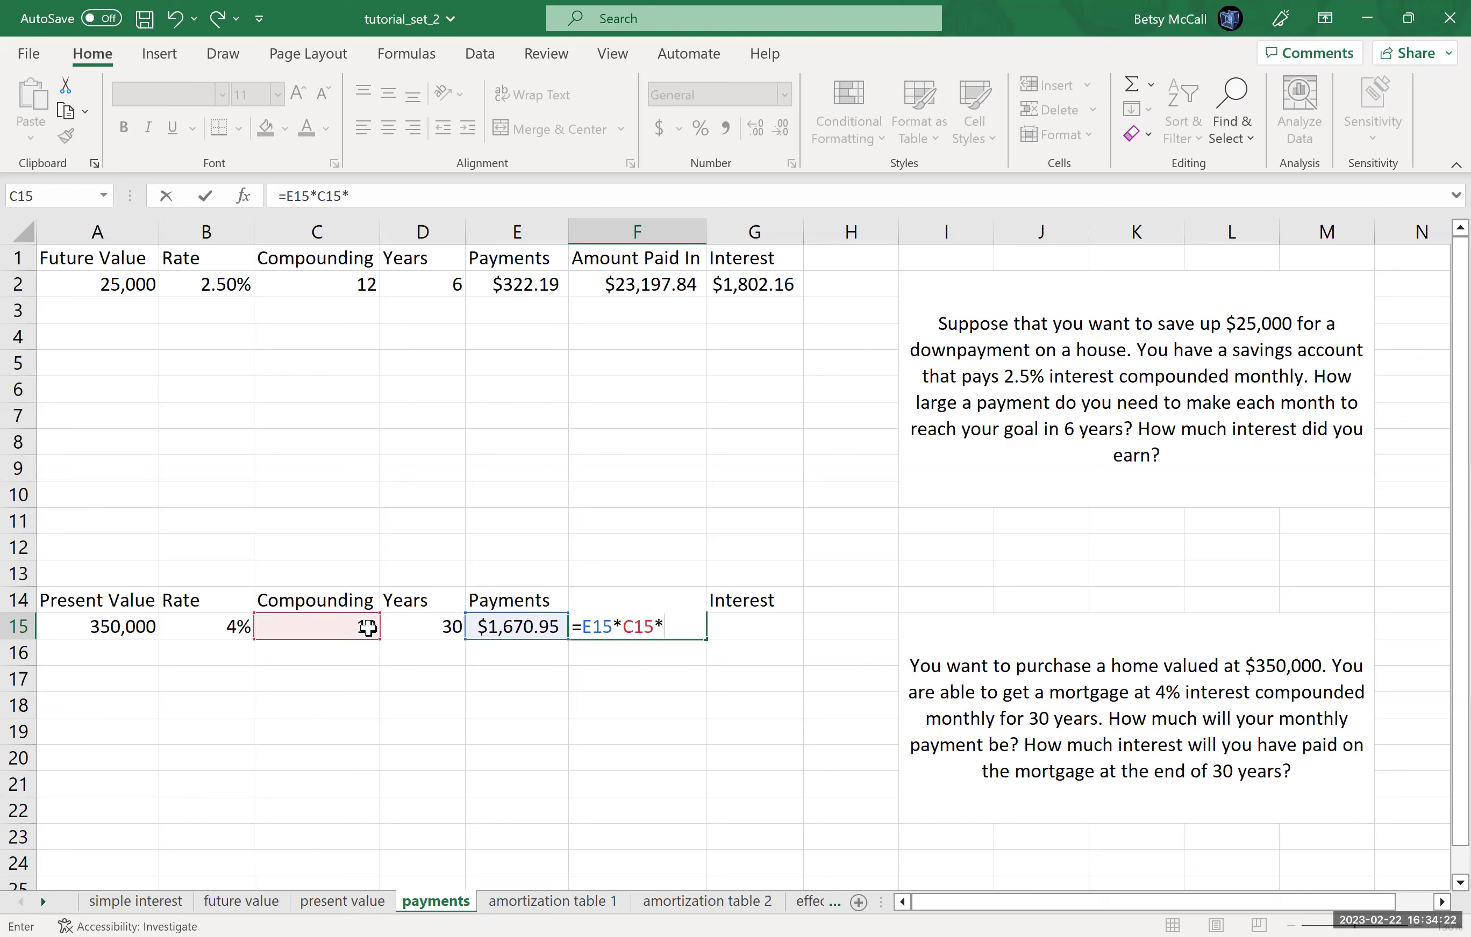
{"action": "left_click", "coordinate": [422, 628]}
{"action": "key", "text": "Return"}
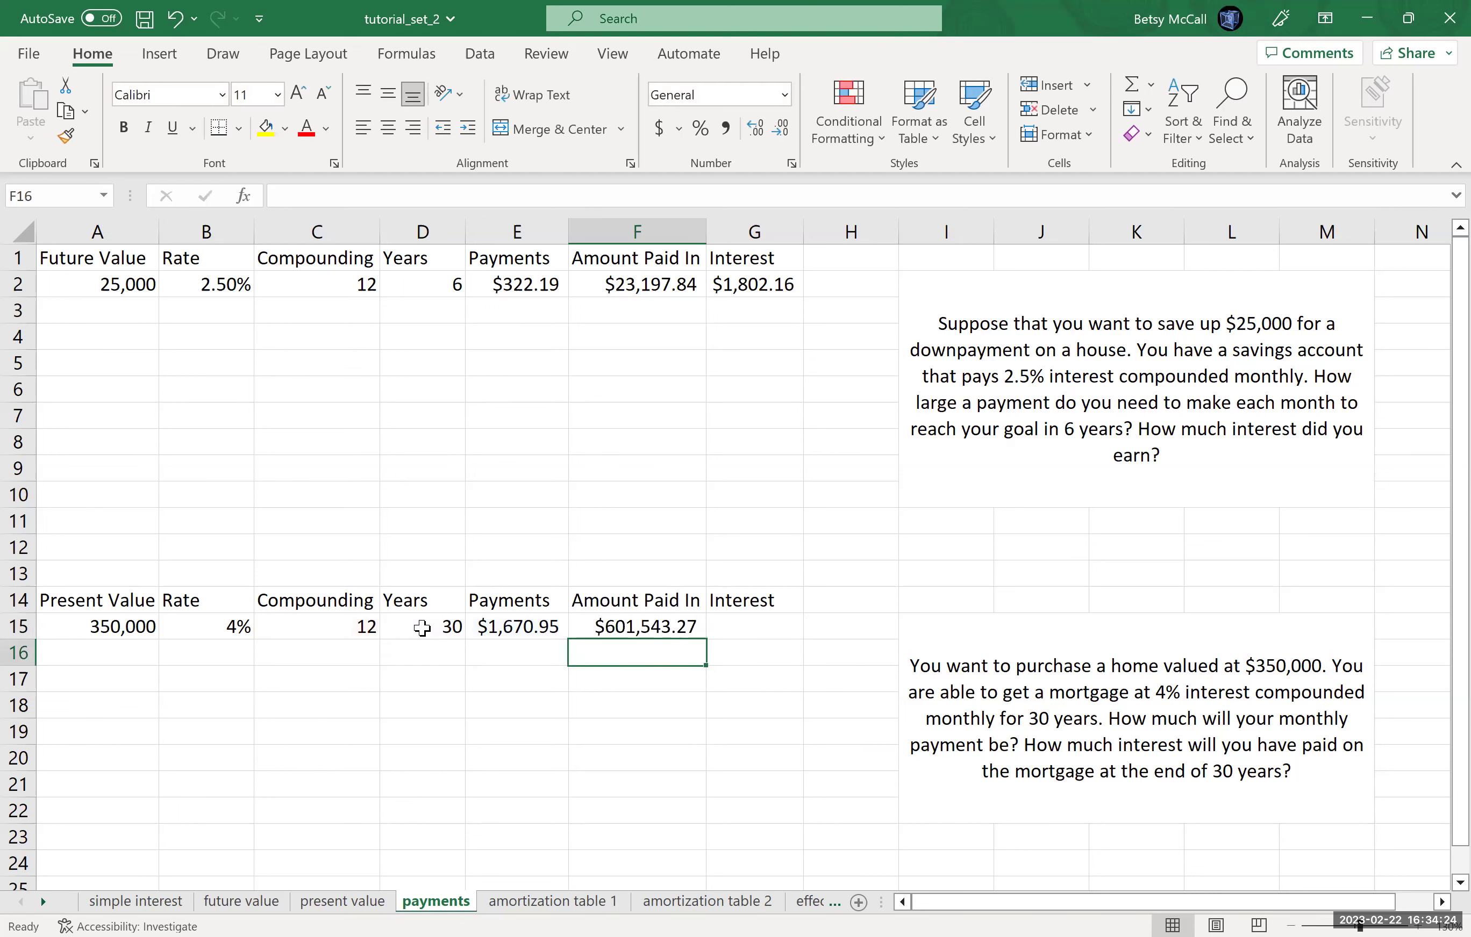
Enter =F15-A15 in G15 for the mortgage interest, $251,543.27
{"action": "left_click", "coordinate": [751, 628]}
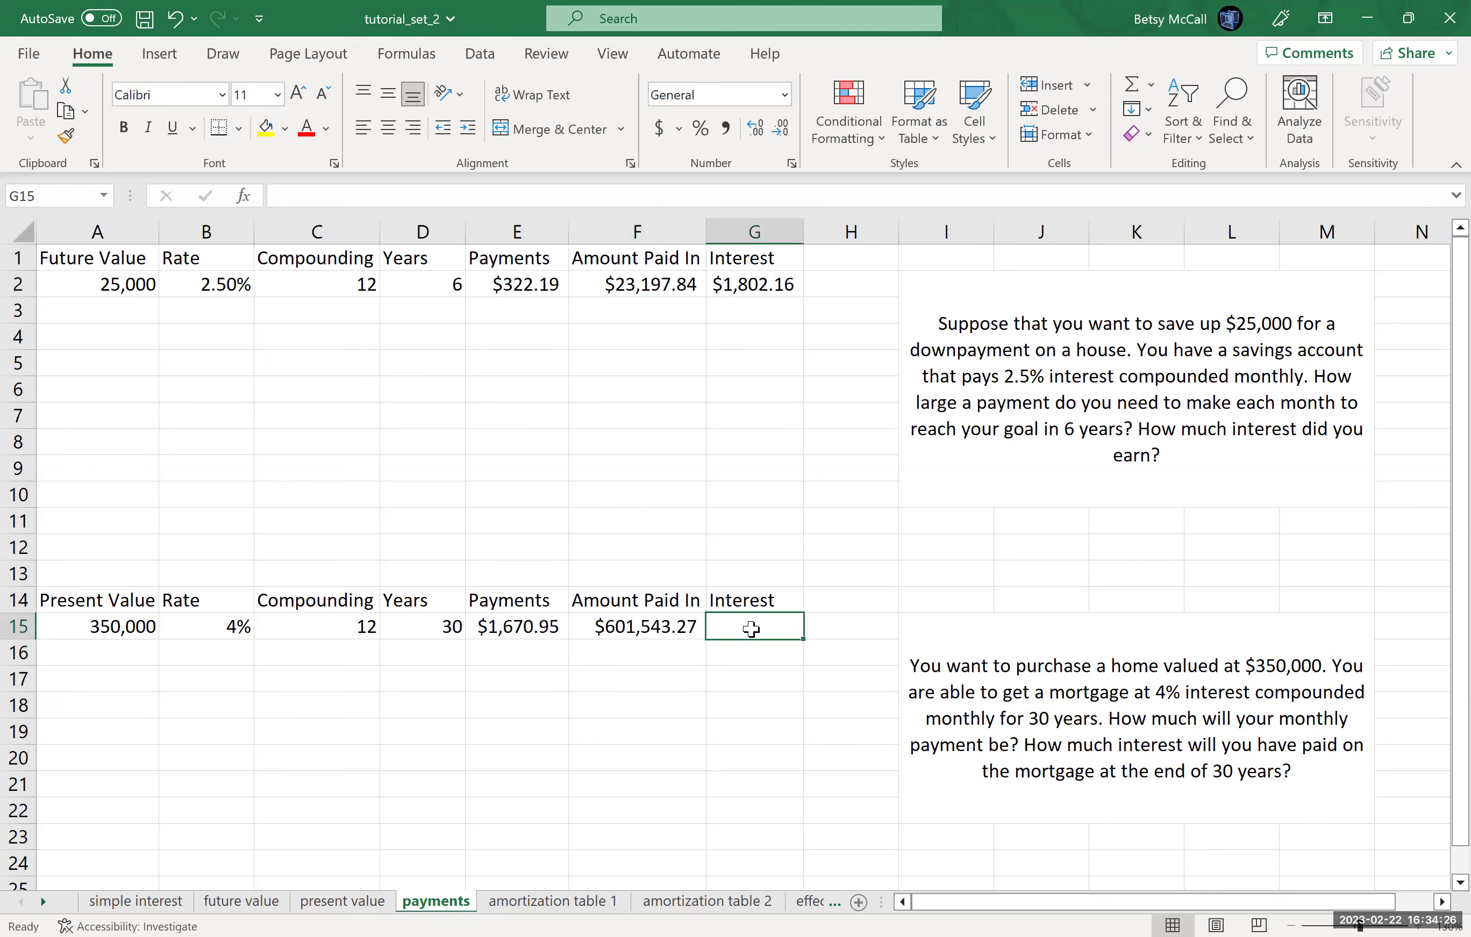
{"action": "type", "text": "="}
{"action": "left_click", "coordinate": [655, 626]}
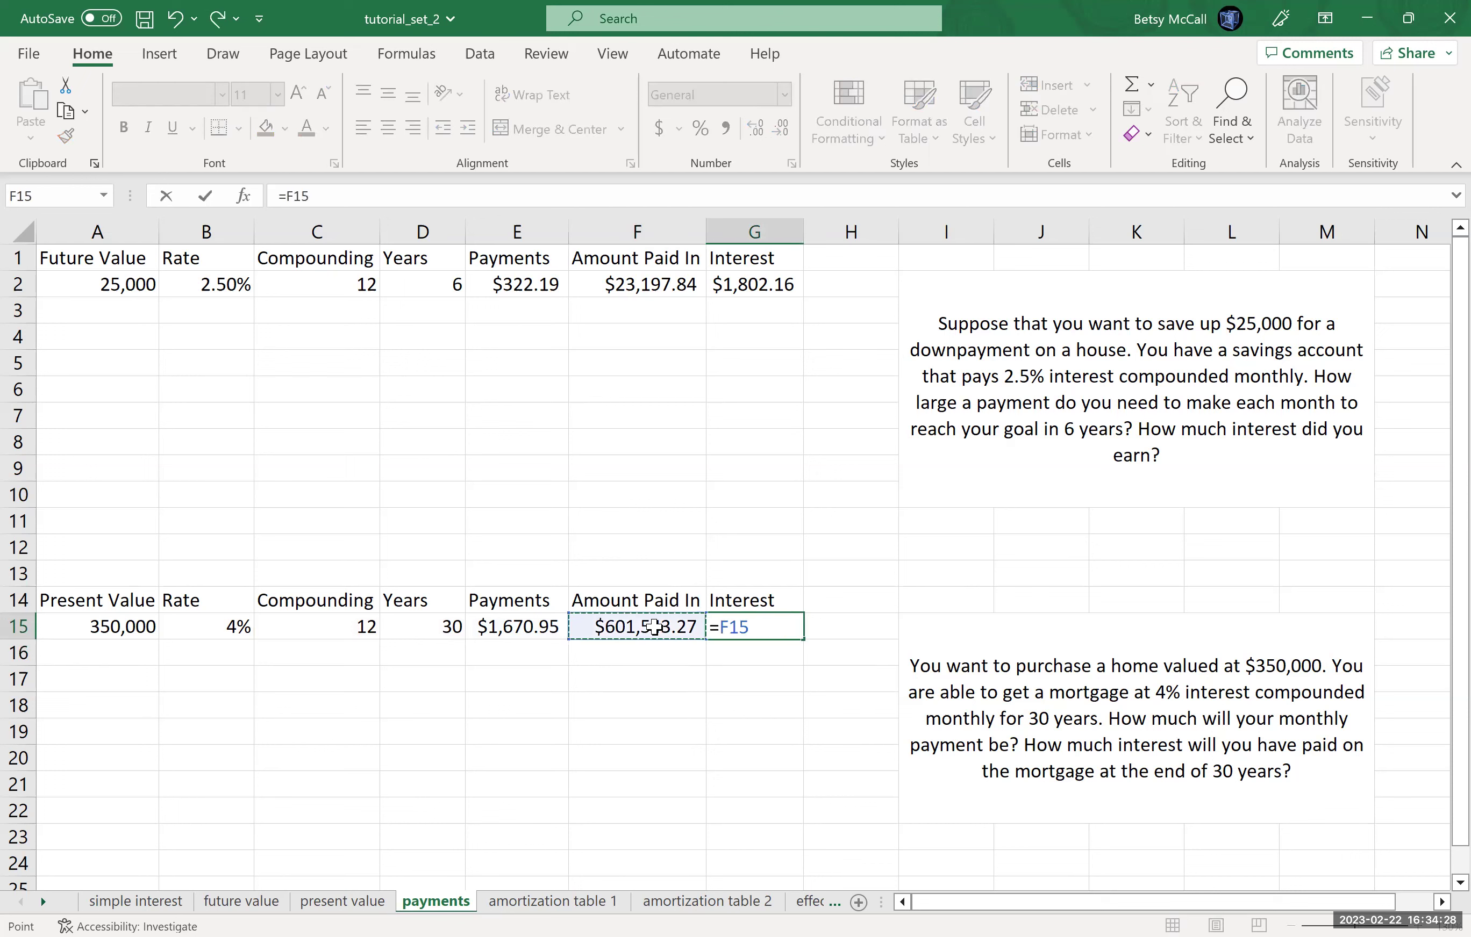
{"action": "type", "text": "-"}
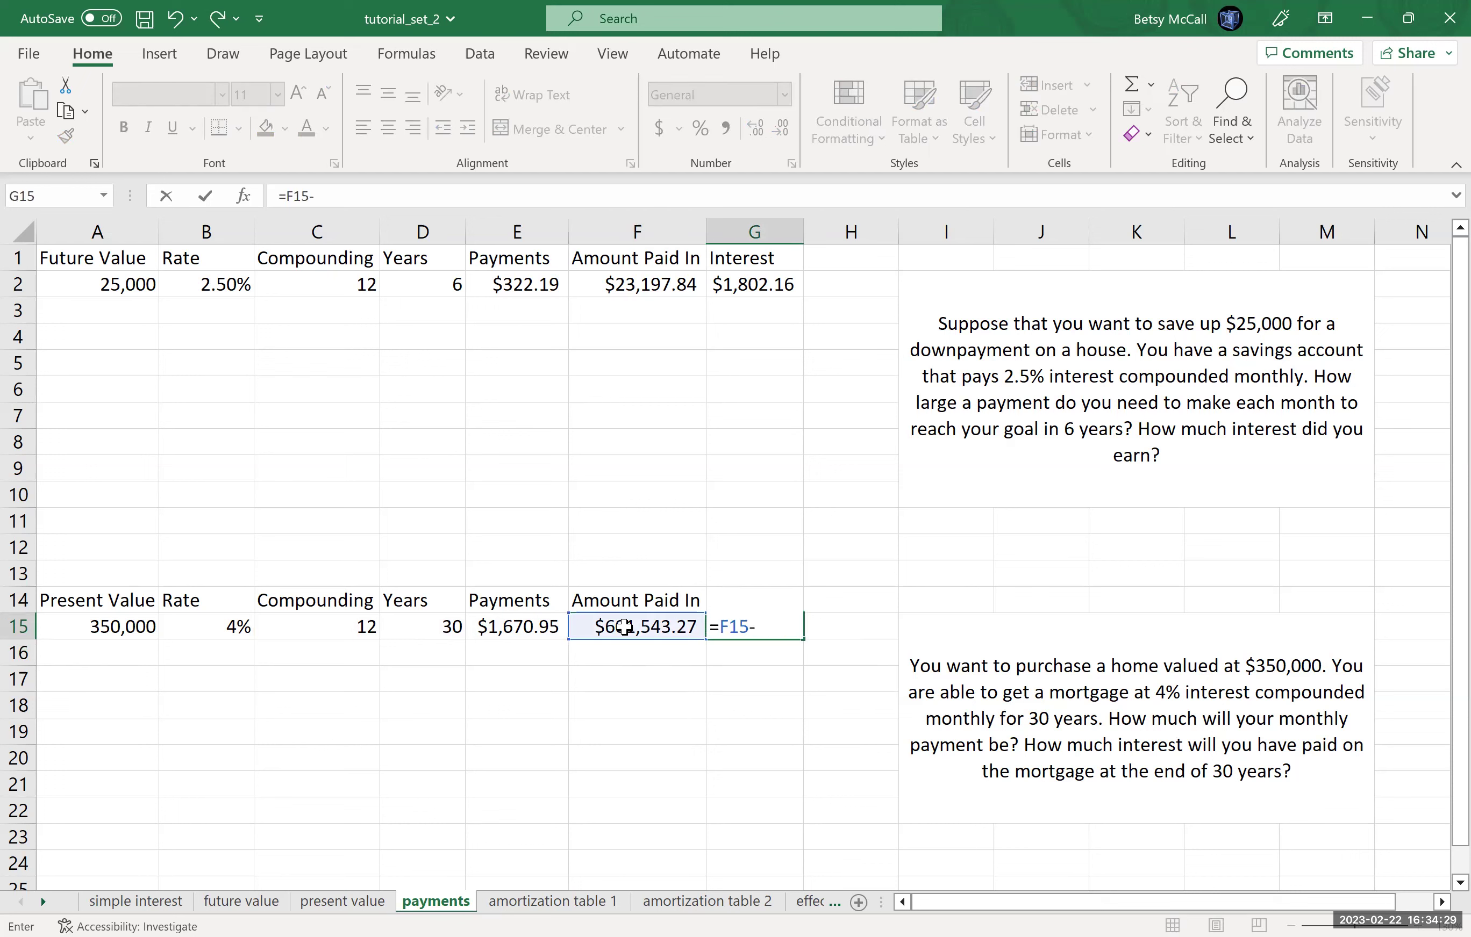
{"action": "left_click", "coordinate": [99, 630]}
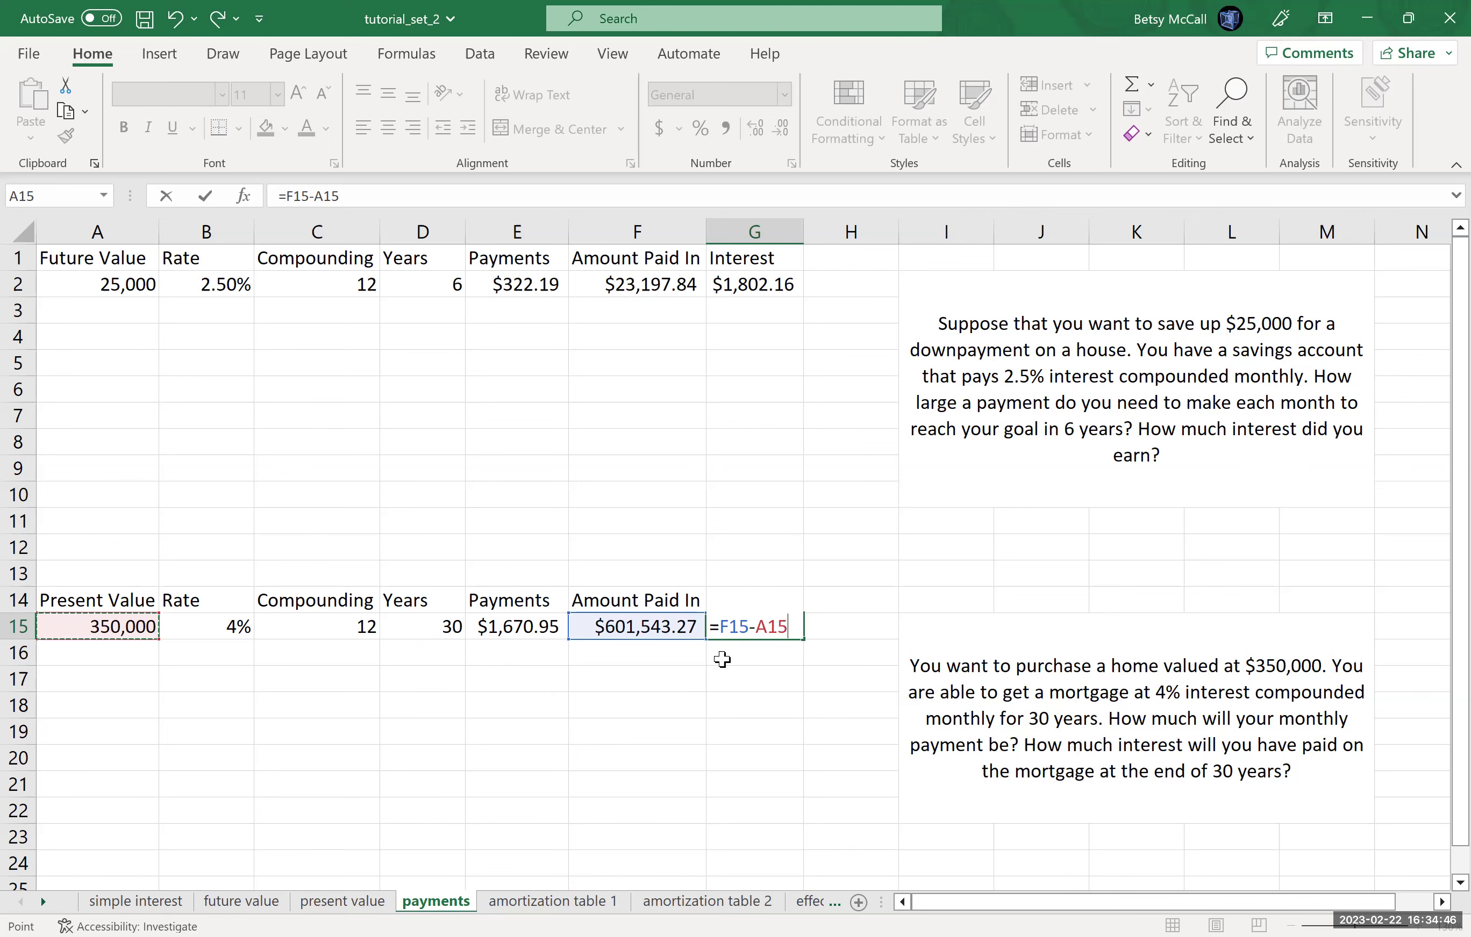
{"action": "key", "text": "Return"}
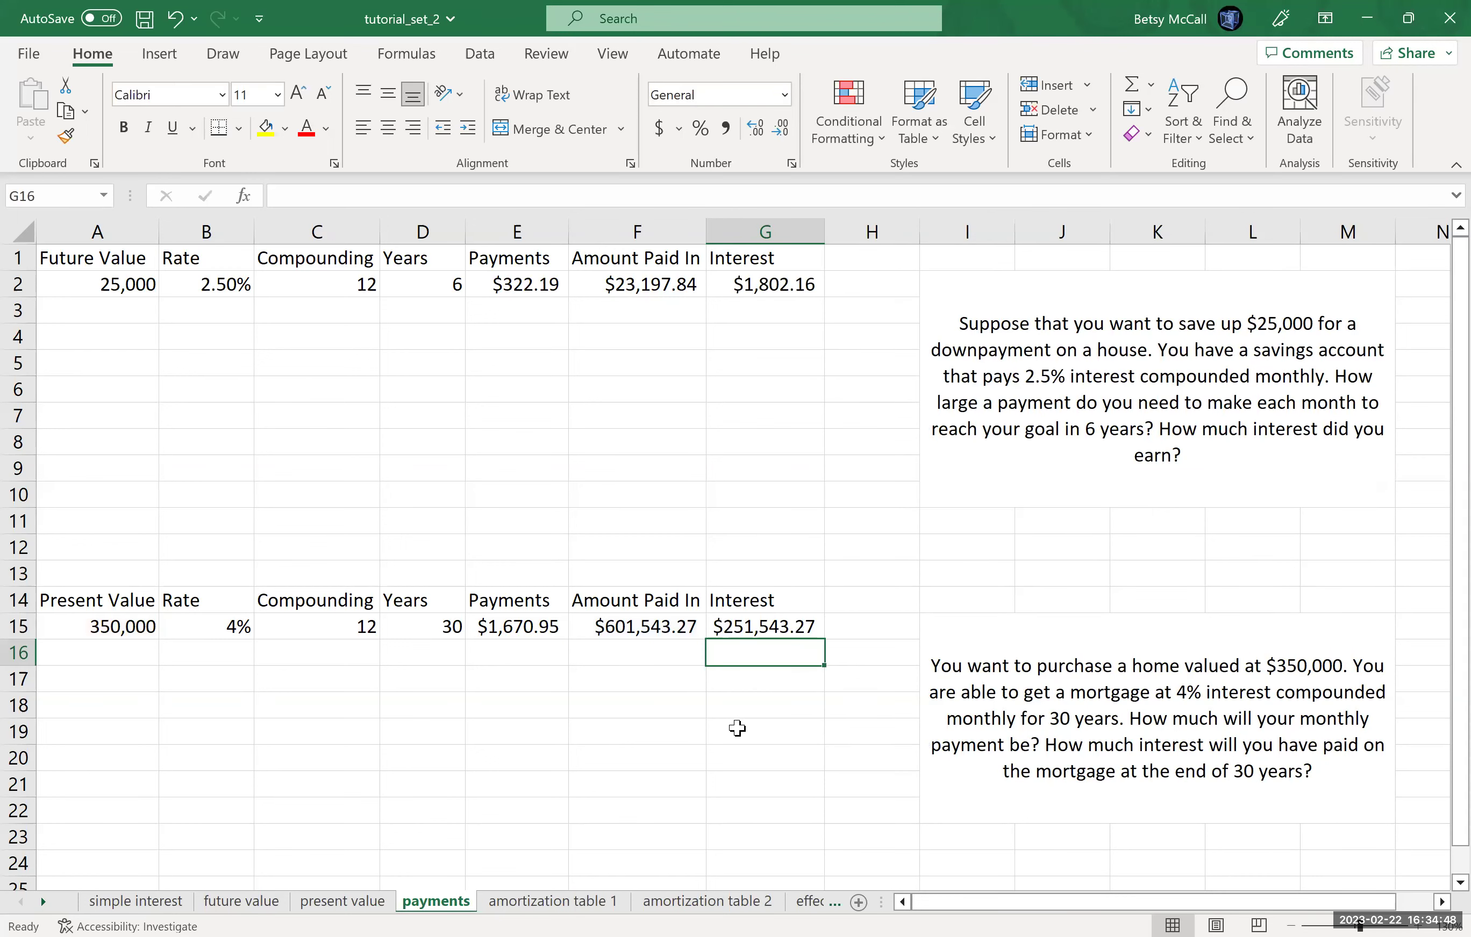